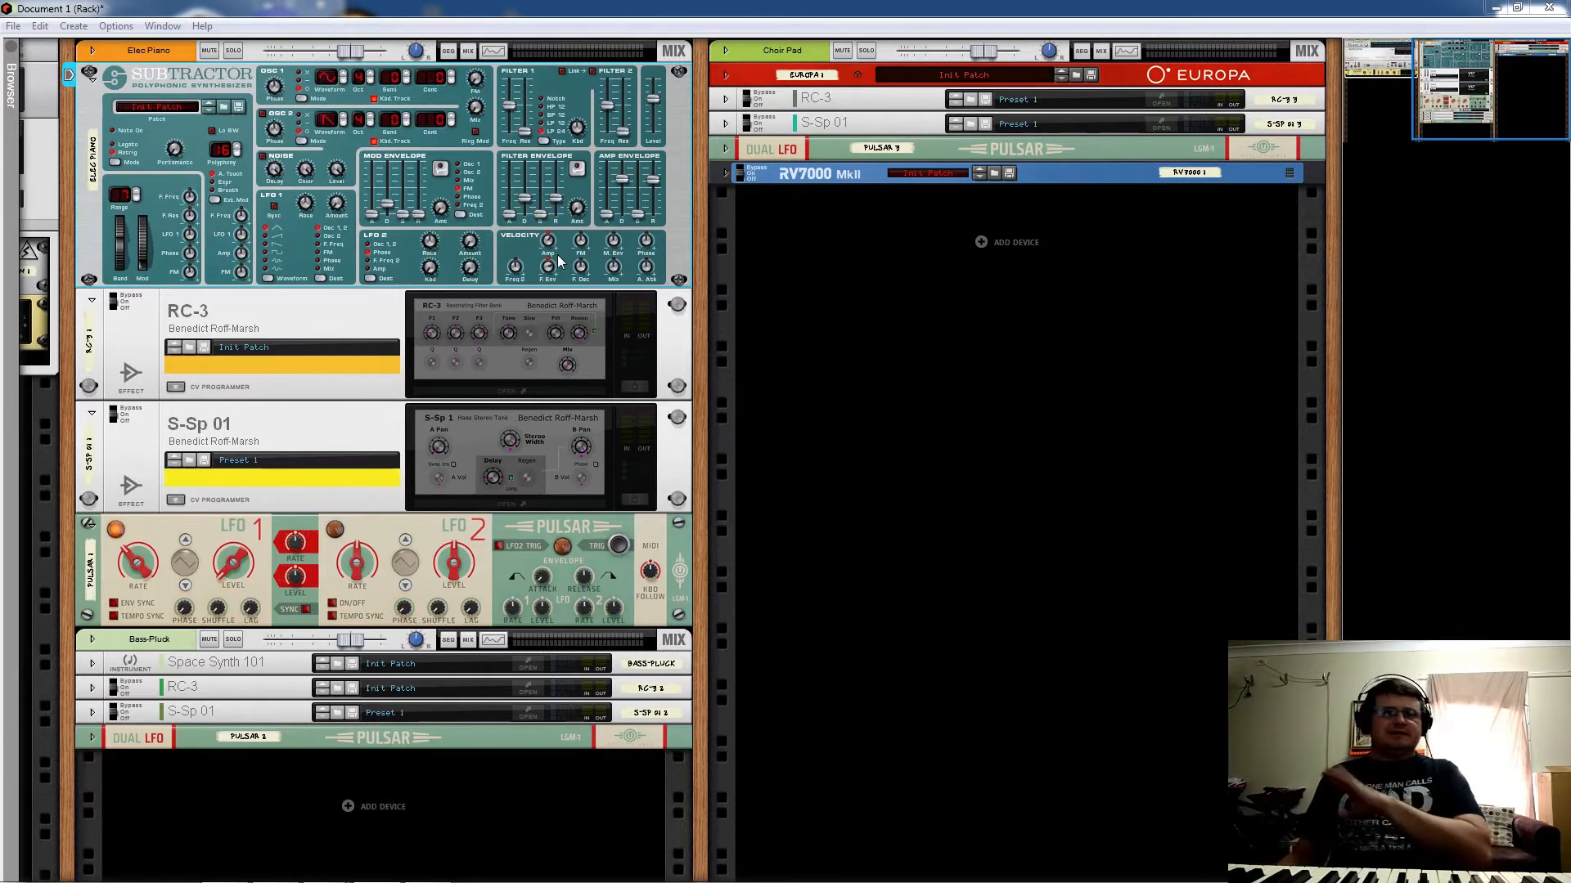
Step: Compare the Elec Piano sound with its RC-3 effect on and off, leaving the RC-3 on with its panel open
left_click(635, 387)
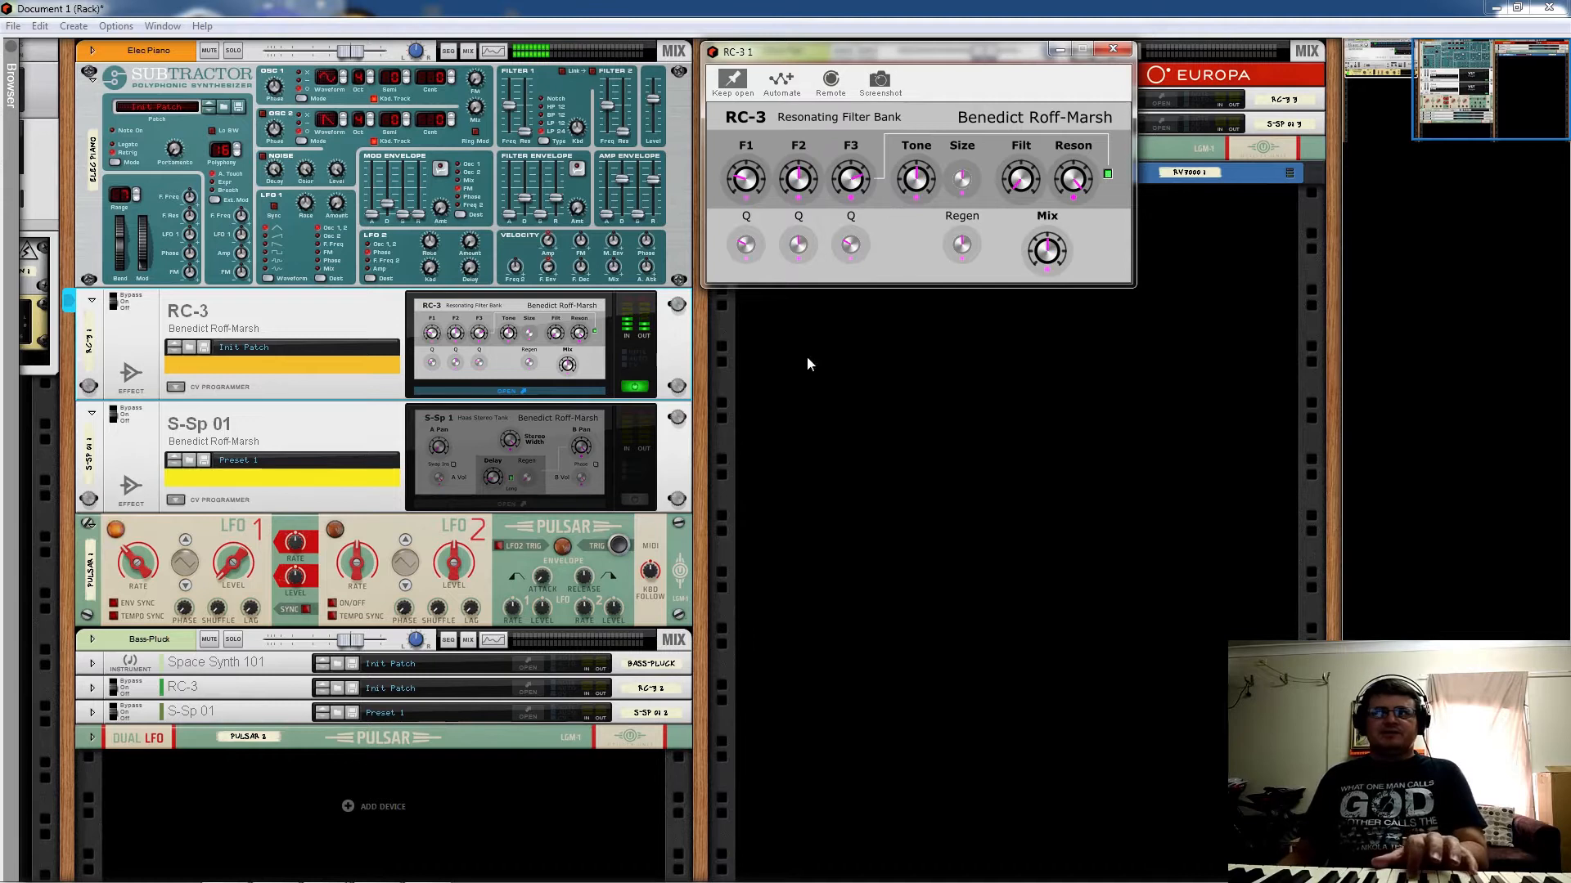
left_click(633, 389)
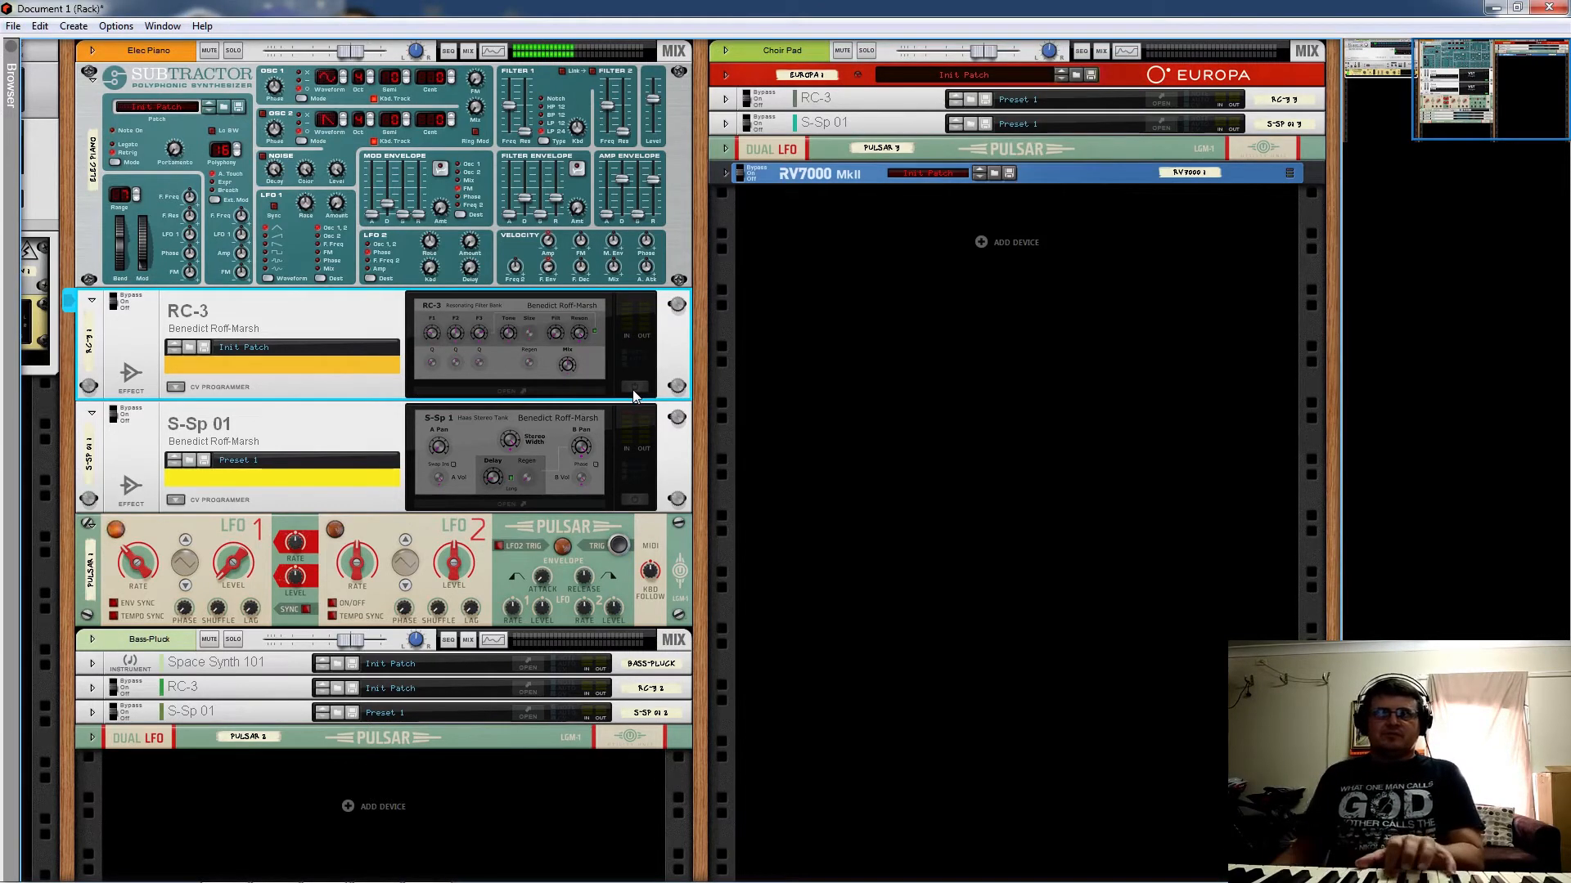
left_click(634, 389)
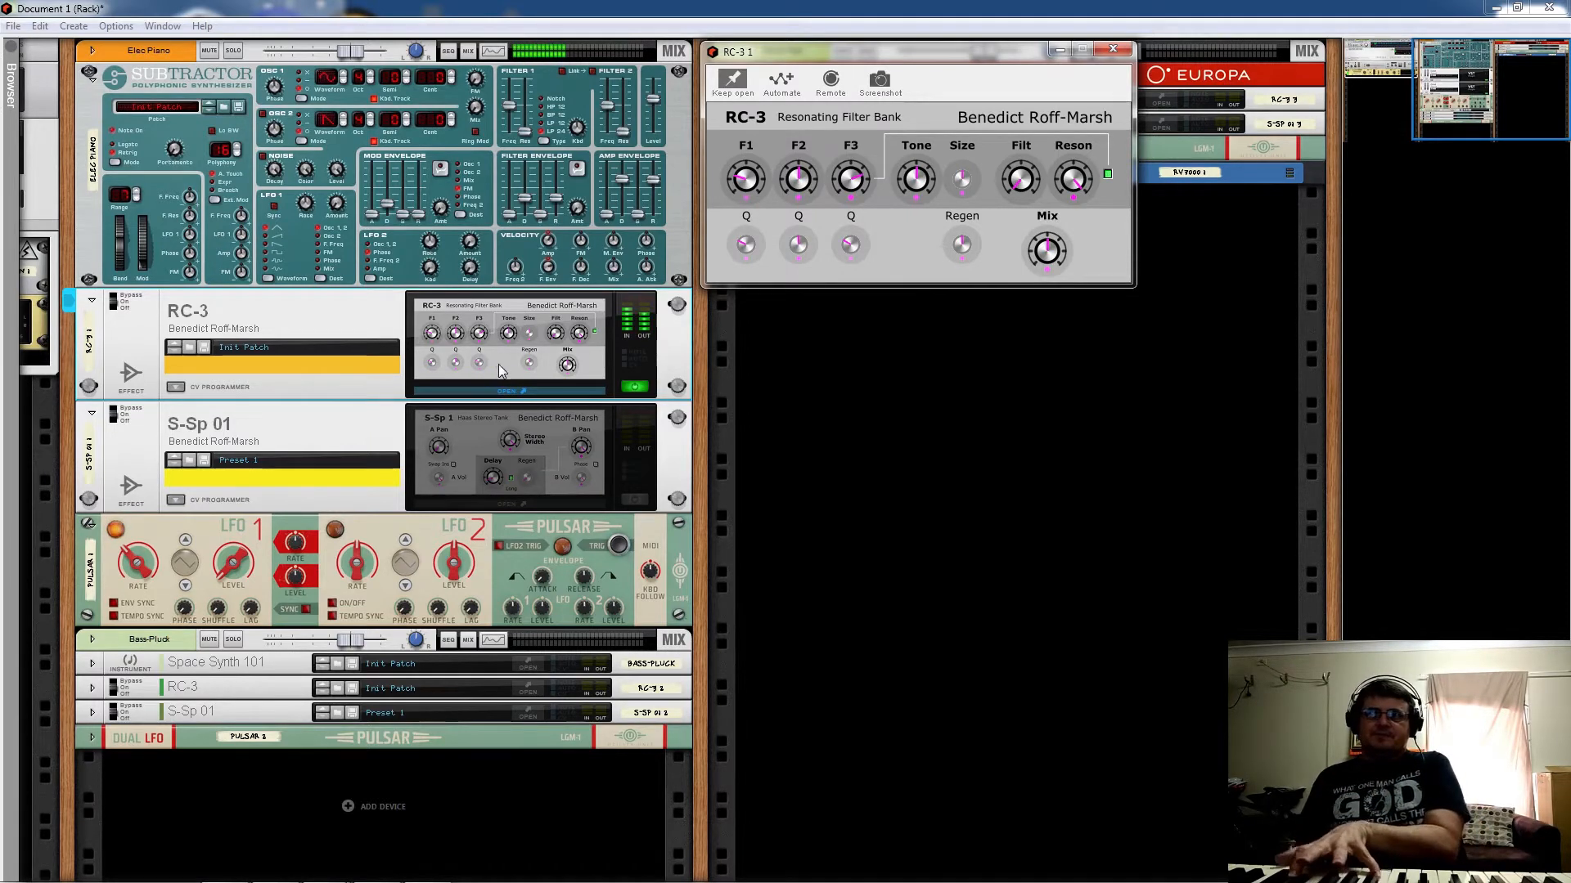
left_click(636, 389)
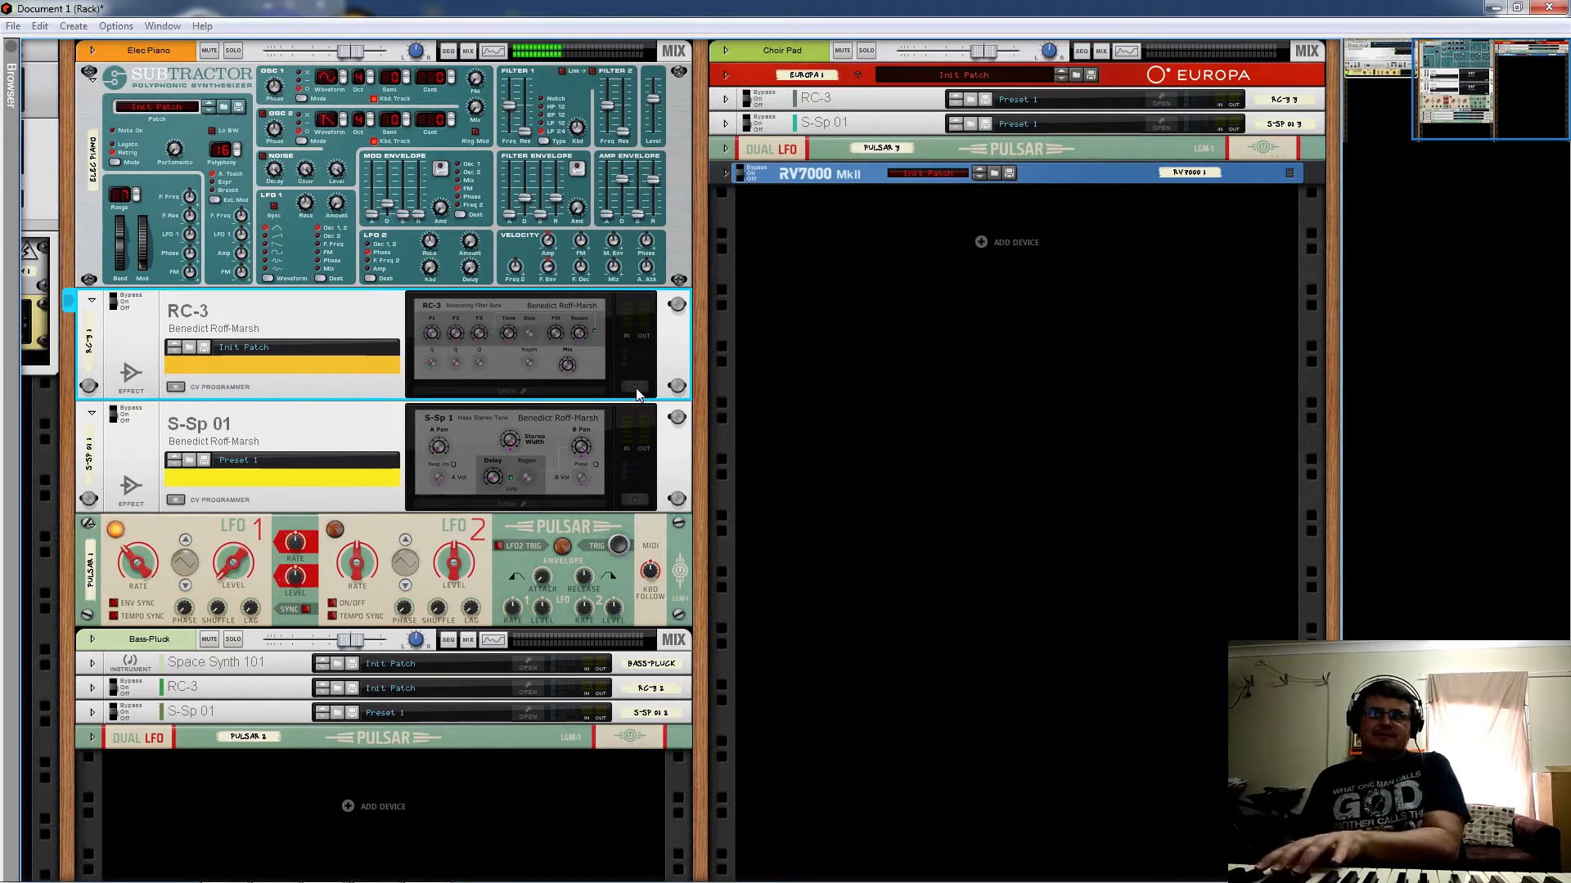
left_click(635, 389)
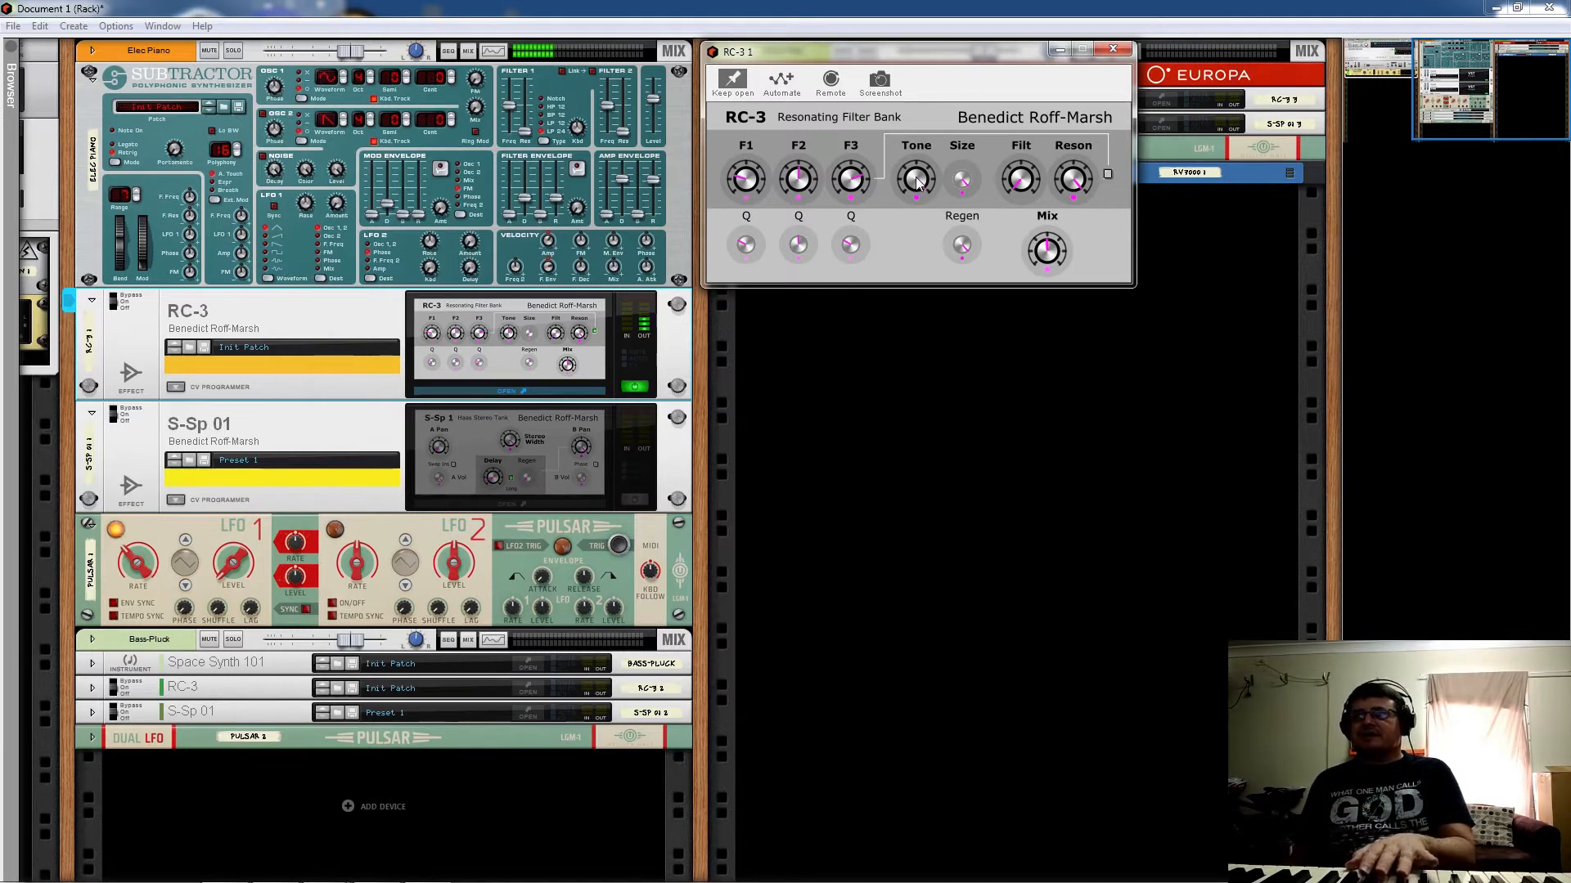
Step: Try different Tone and Size knob settings on the Elec Piano's RC-3, and enable the switch beside Reson
left_click_drag(921, 232, 921, 279)
left_click_drag(961, 177, 963, 280)
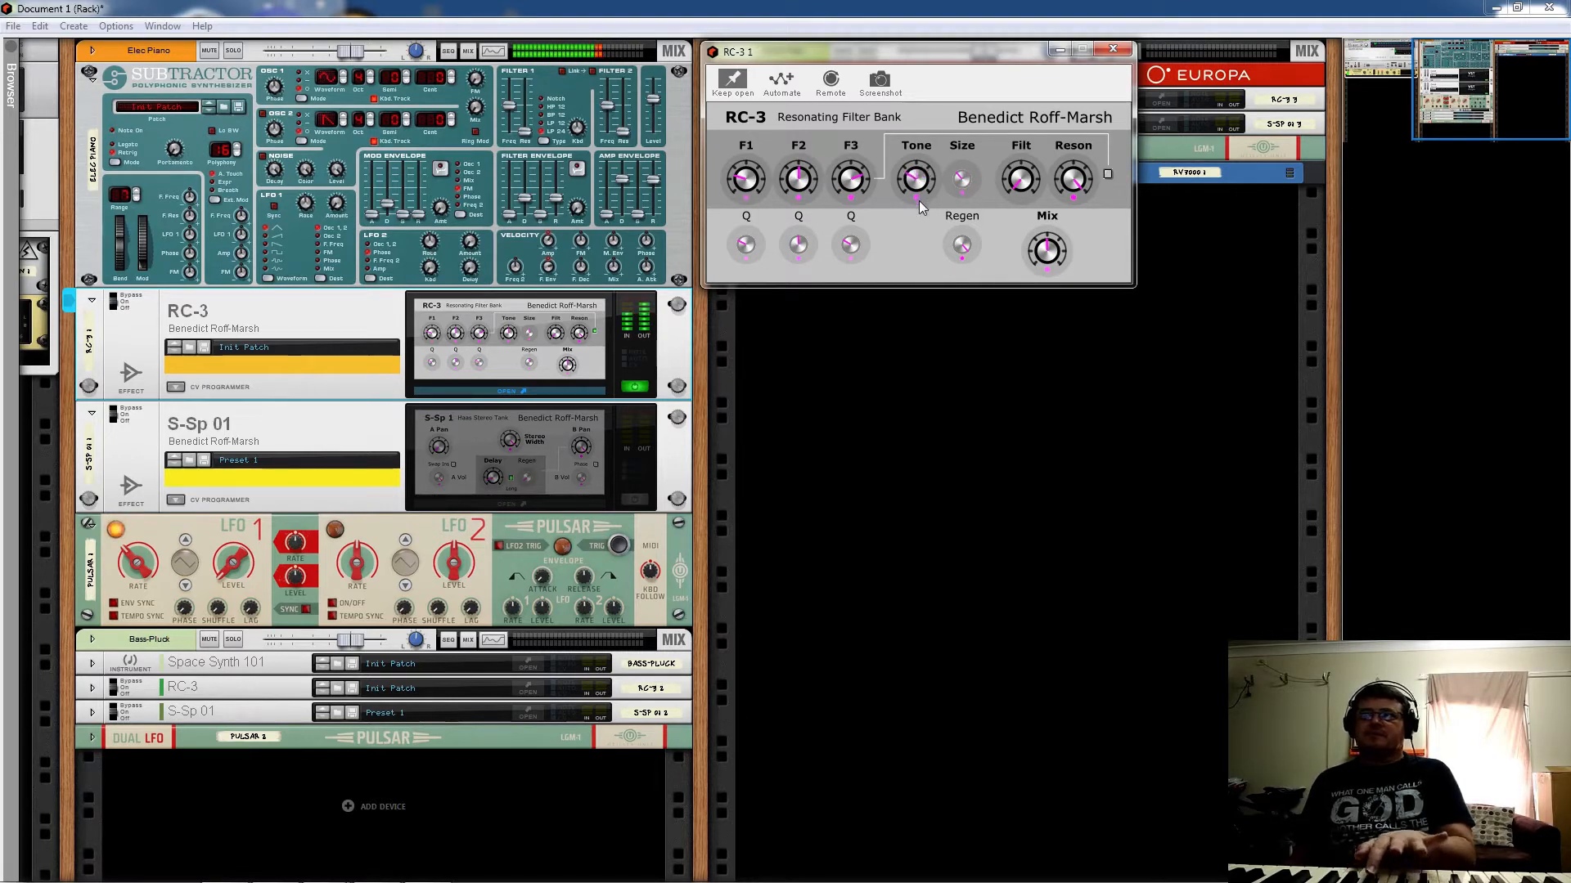
left_click_drag(964, 180, 960, 228)
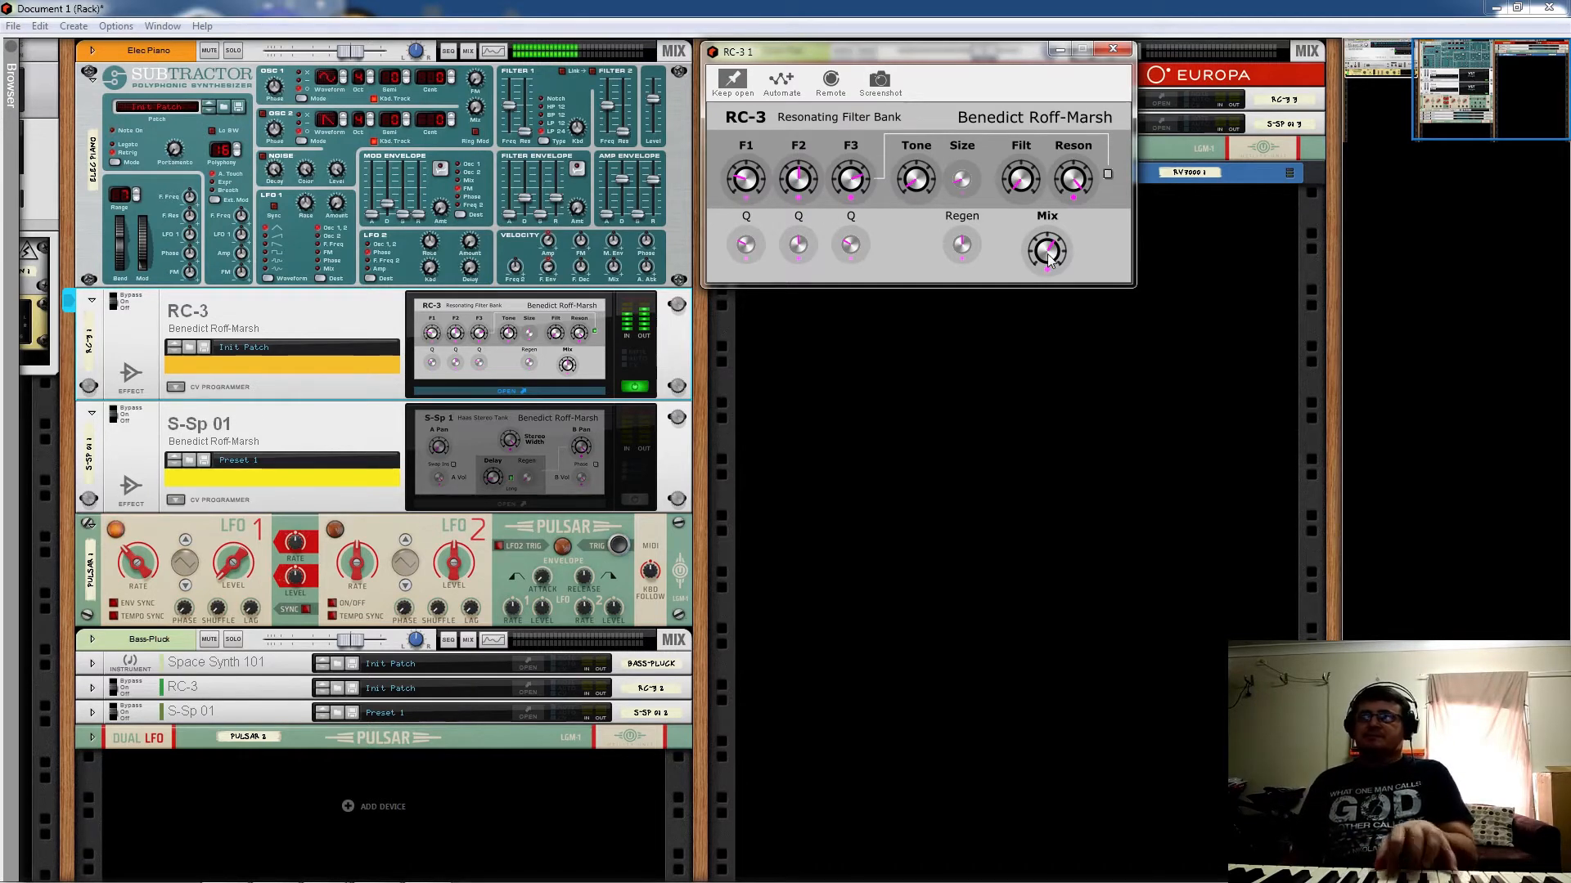
left_click(1108, 173)
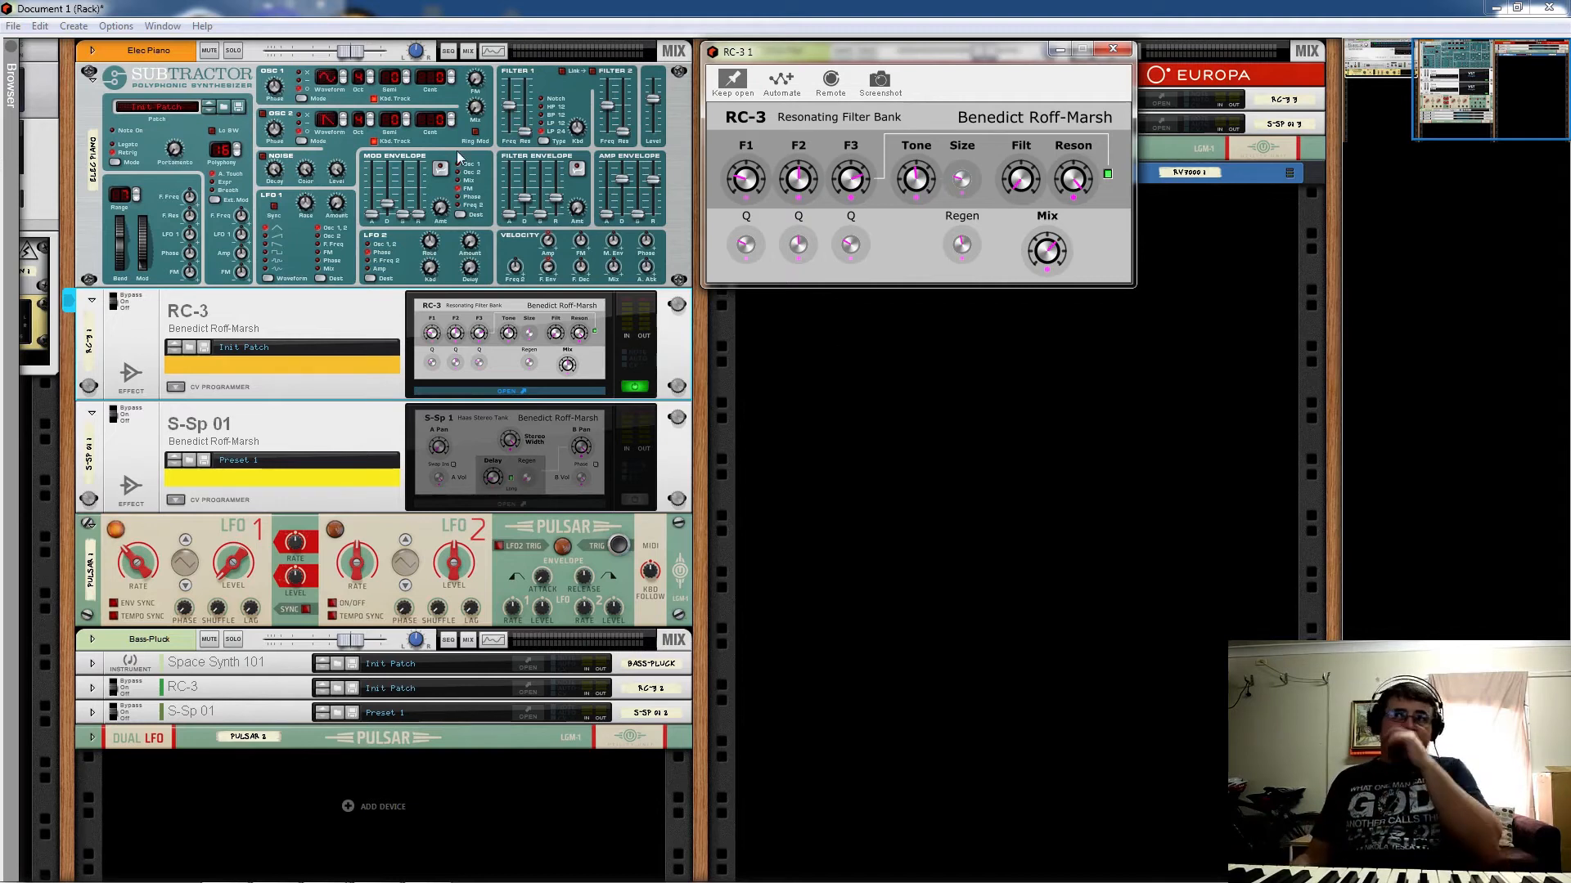
Step: Select the Subtractor and compare its sound with the RC-3 off and on
left_click(445, 207)
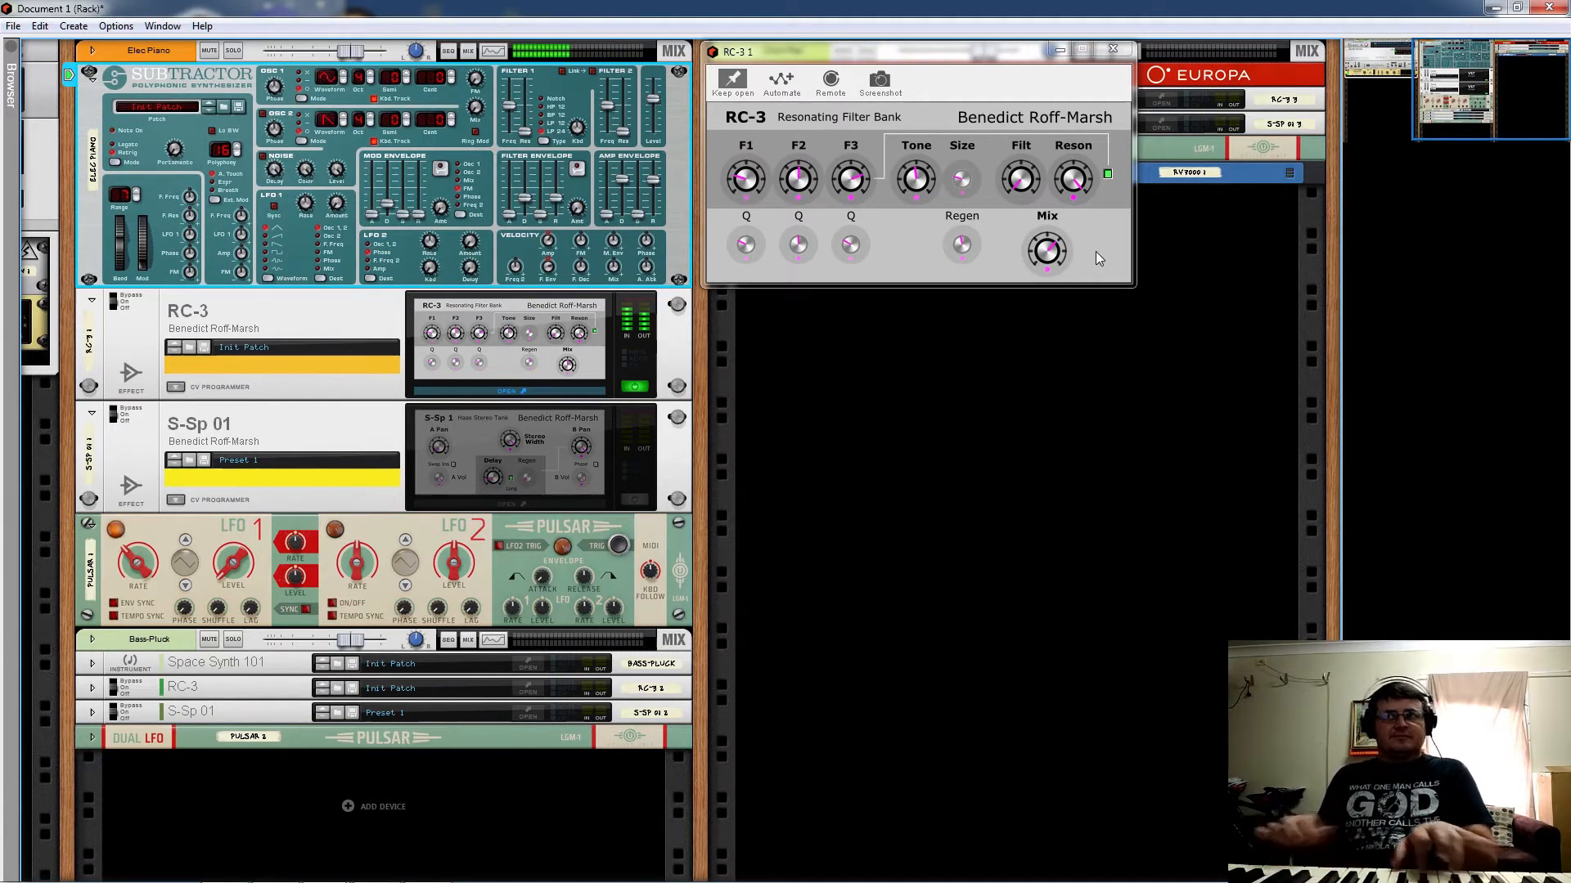
left_click(631, 390)
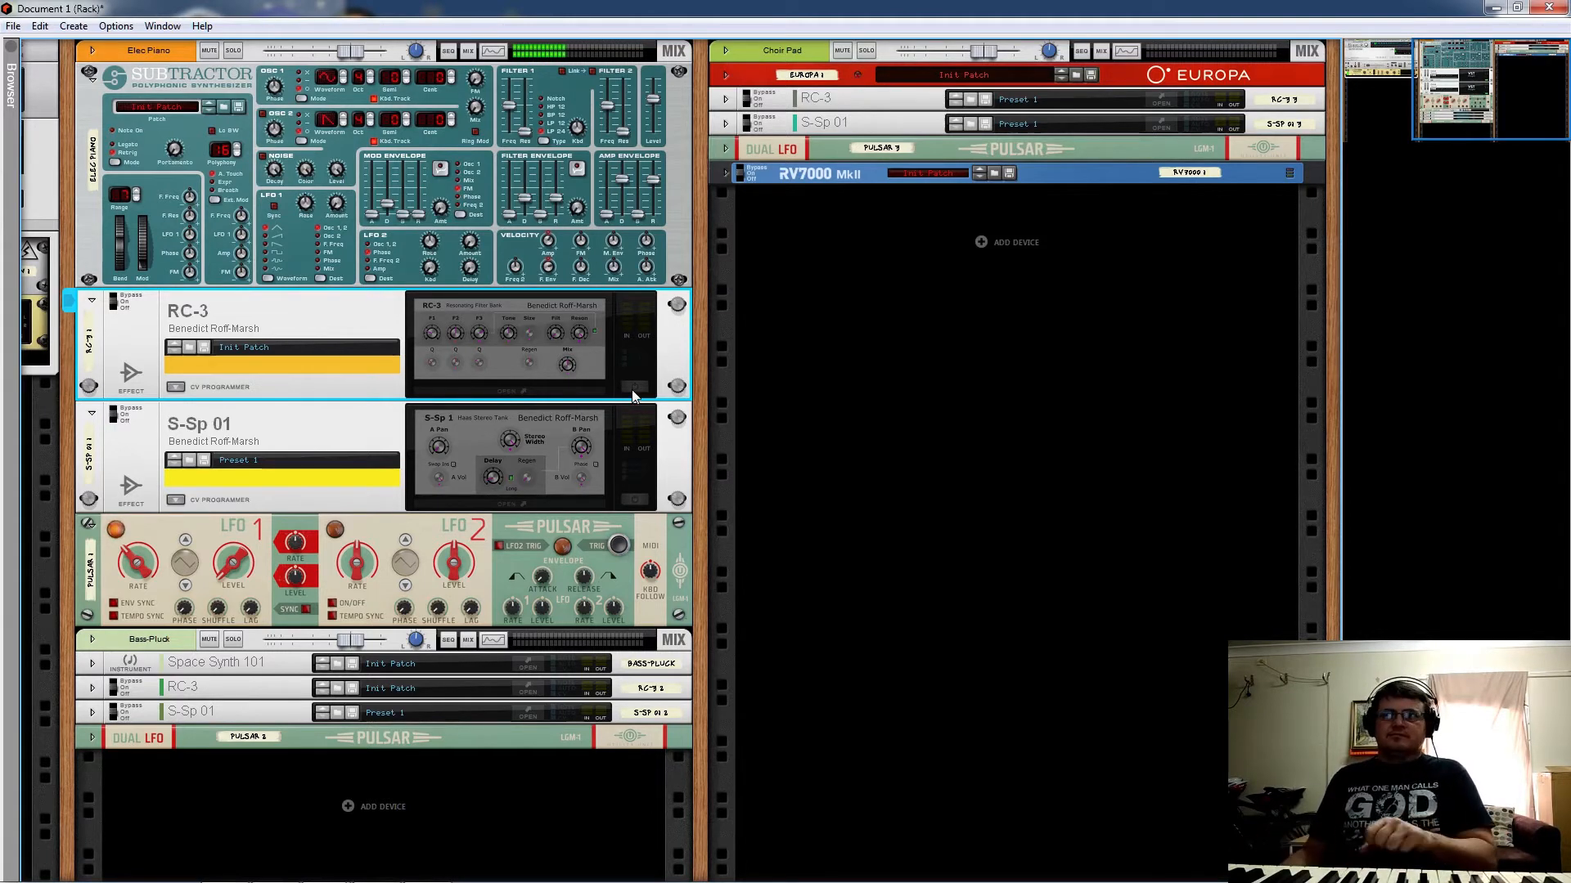
left_click(632, 390)
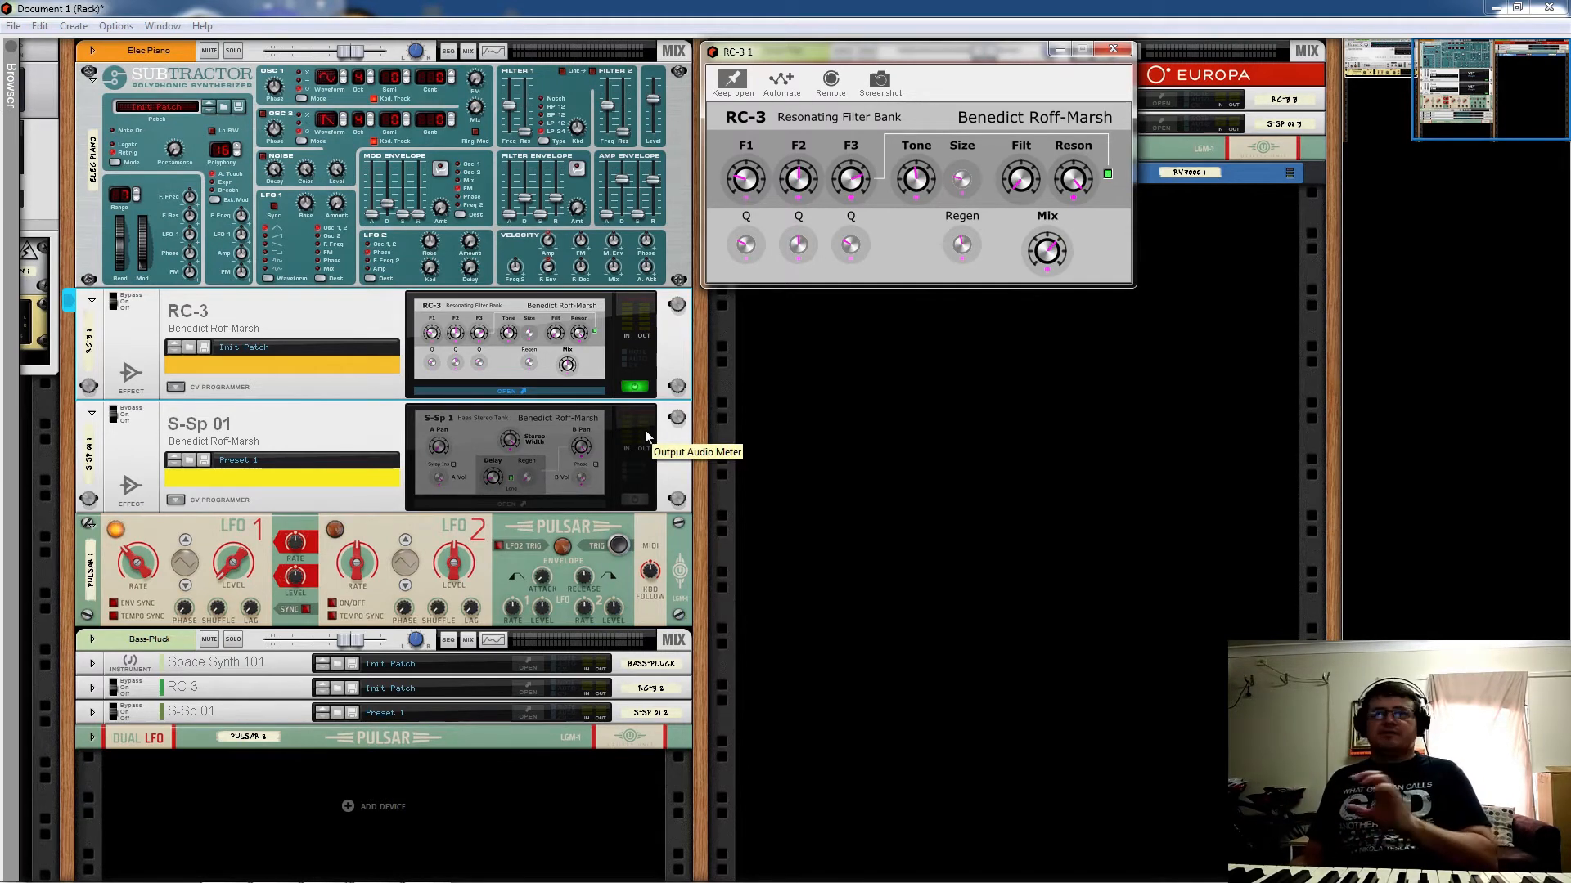
Step: Turn on the Elec Piano's S-Sp 01 and try its delay with the Long option on, leaving that option off
left_click(635, 501)
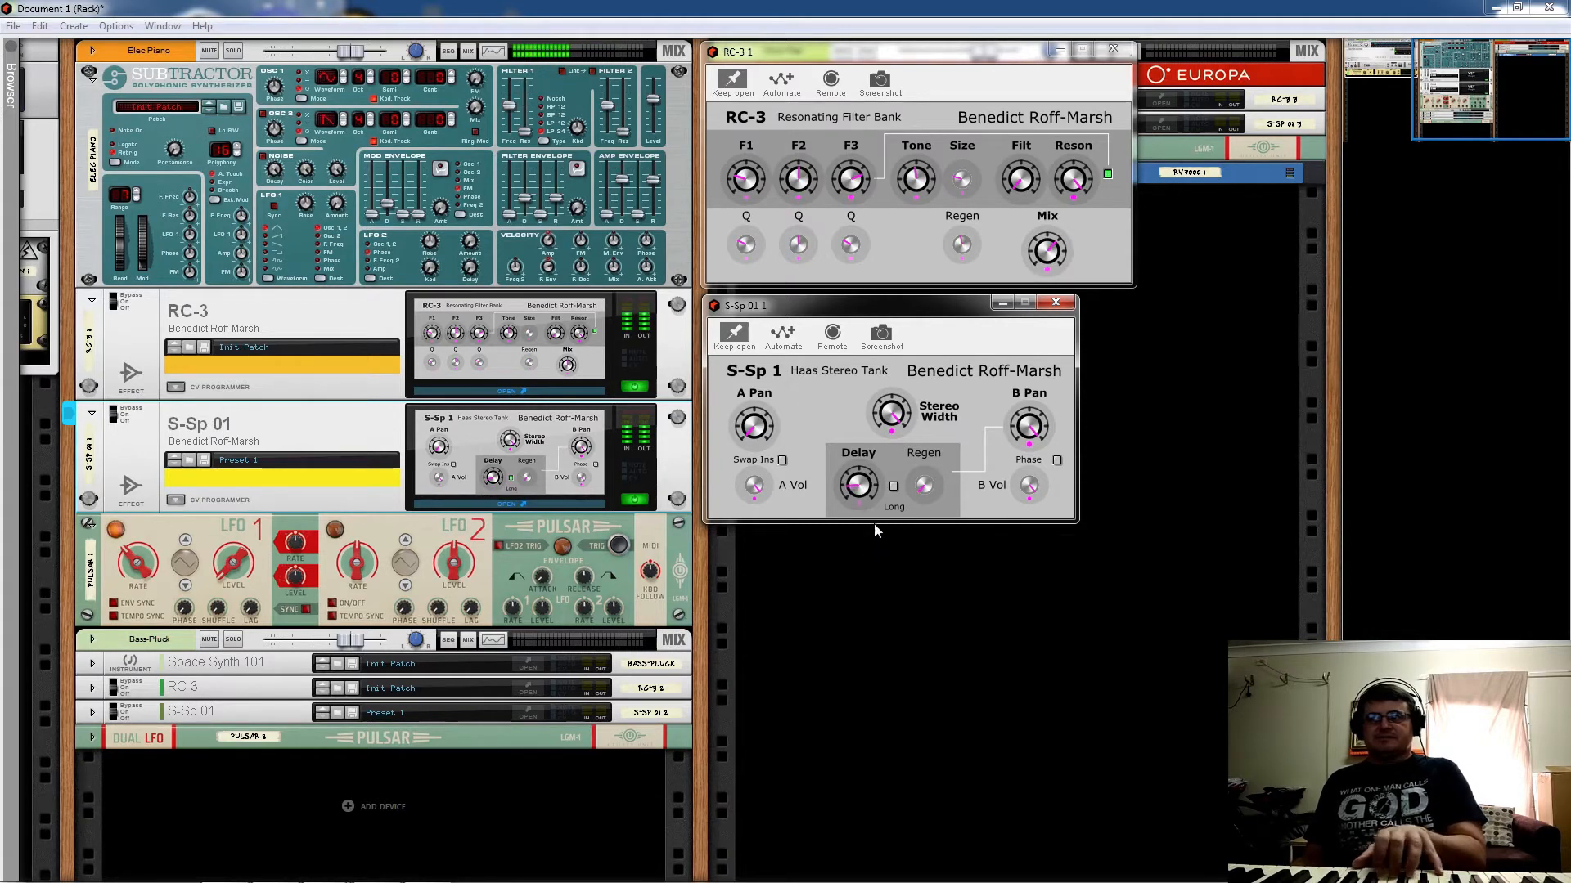
left_click(893, 486)
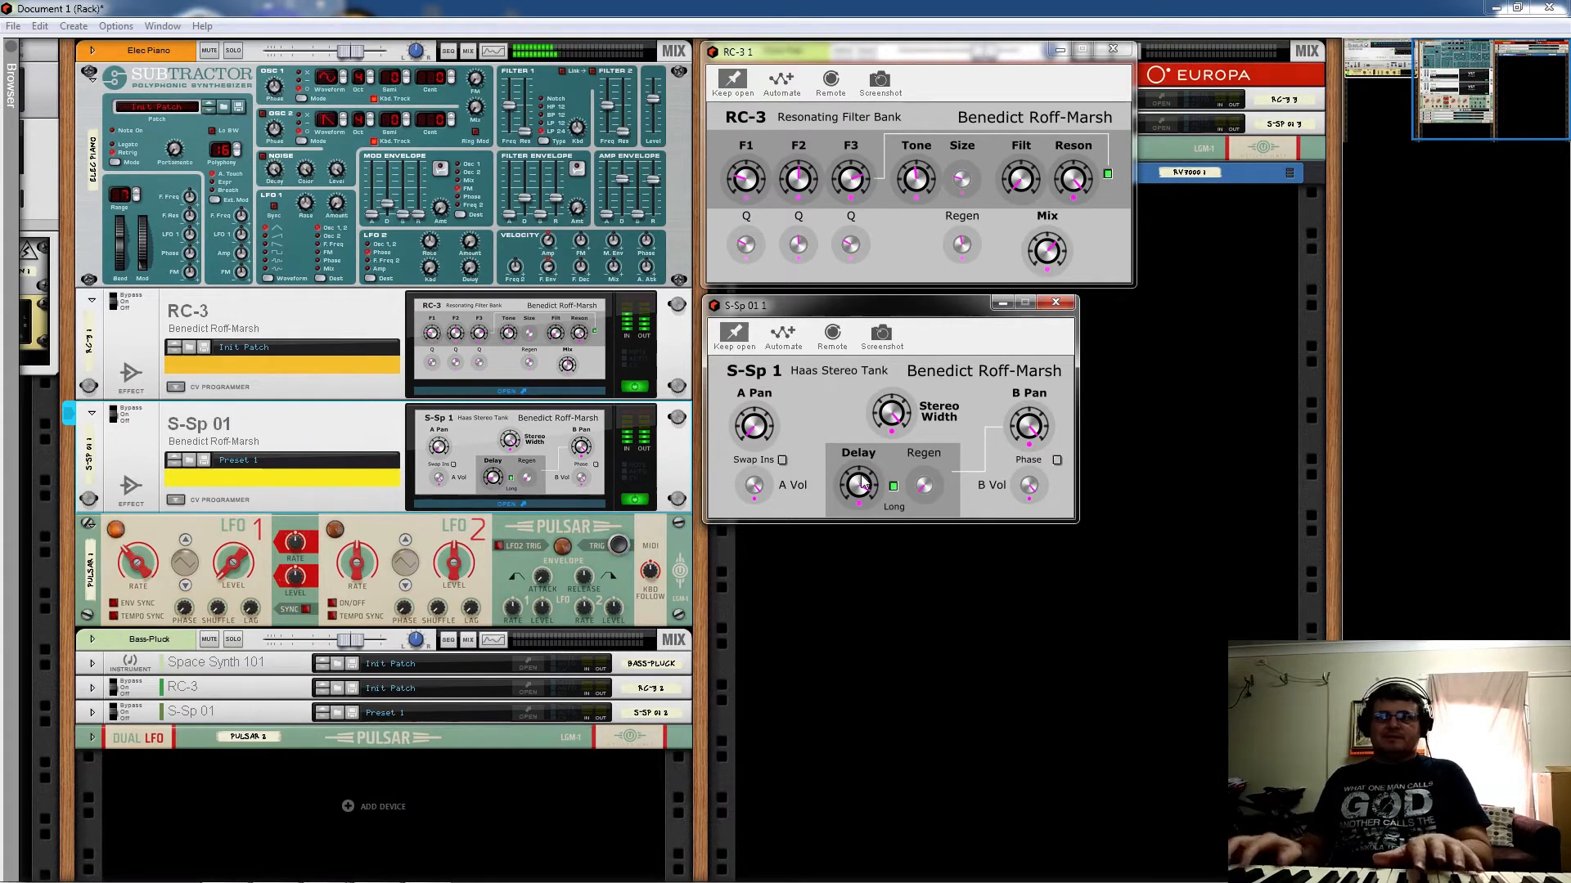
left_click(893, 486)
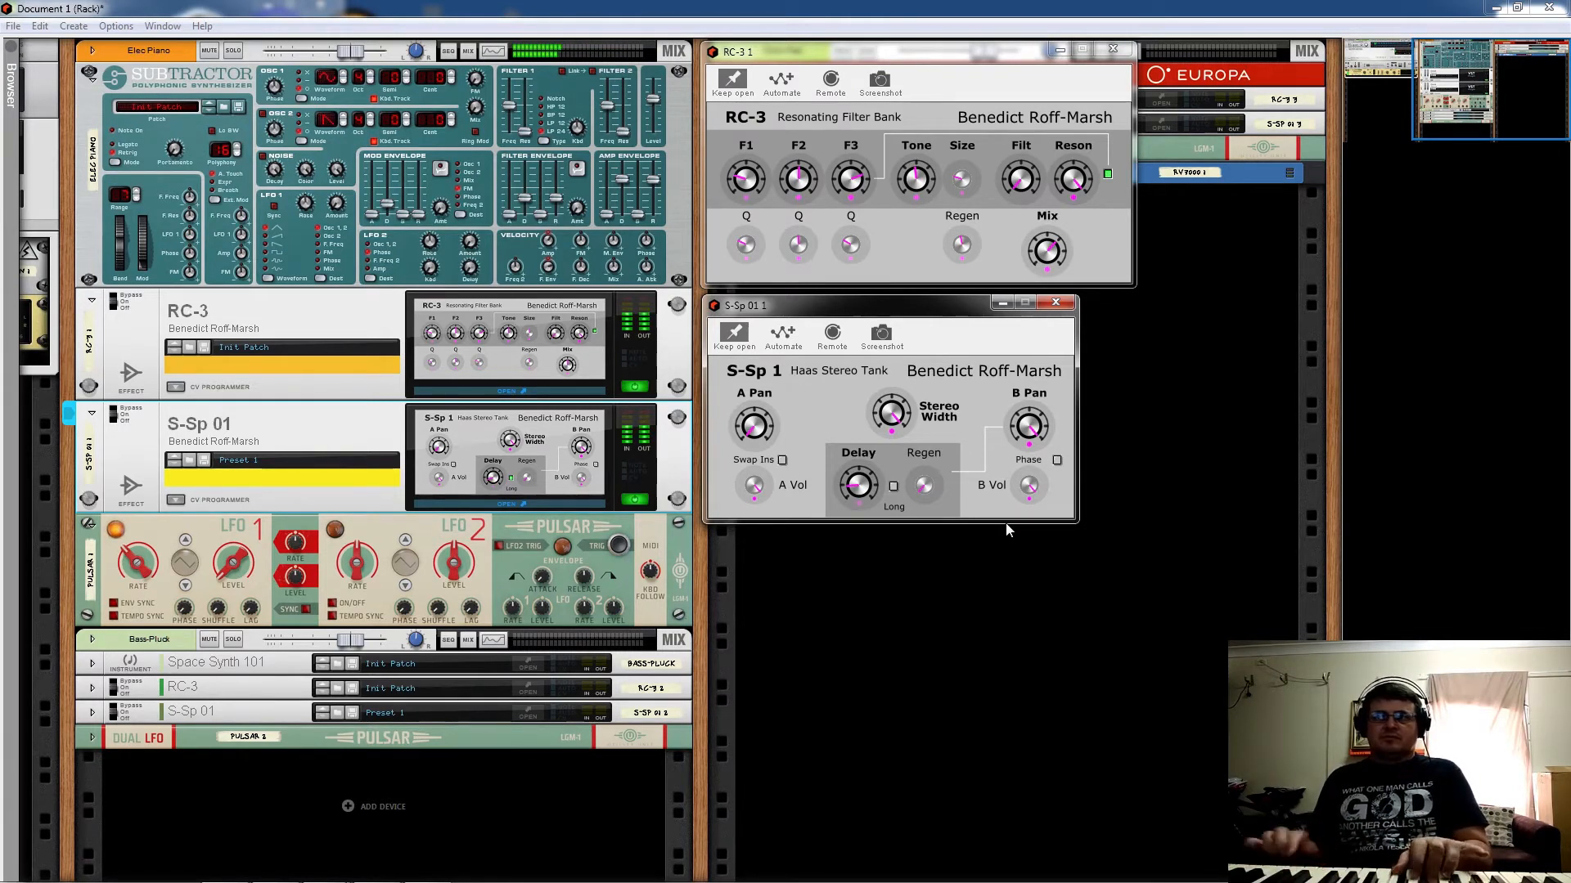
Step: Turn off the RC-3 and compare the Elec Piano sound with only the S-Sp 01 off and on
left_click(646, 391)
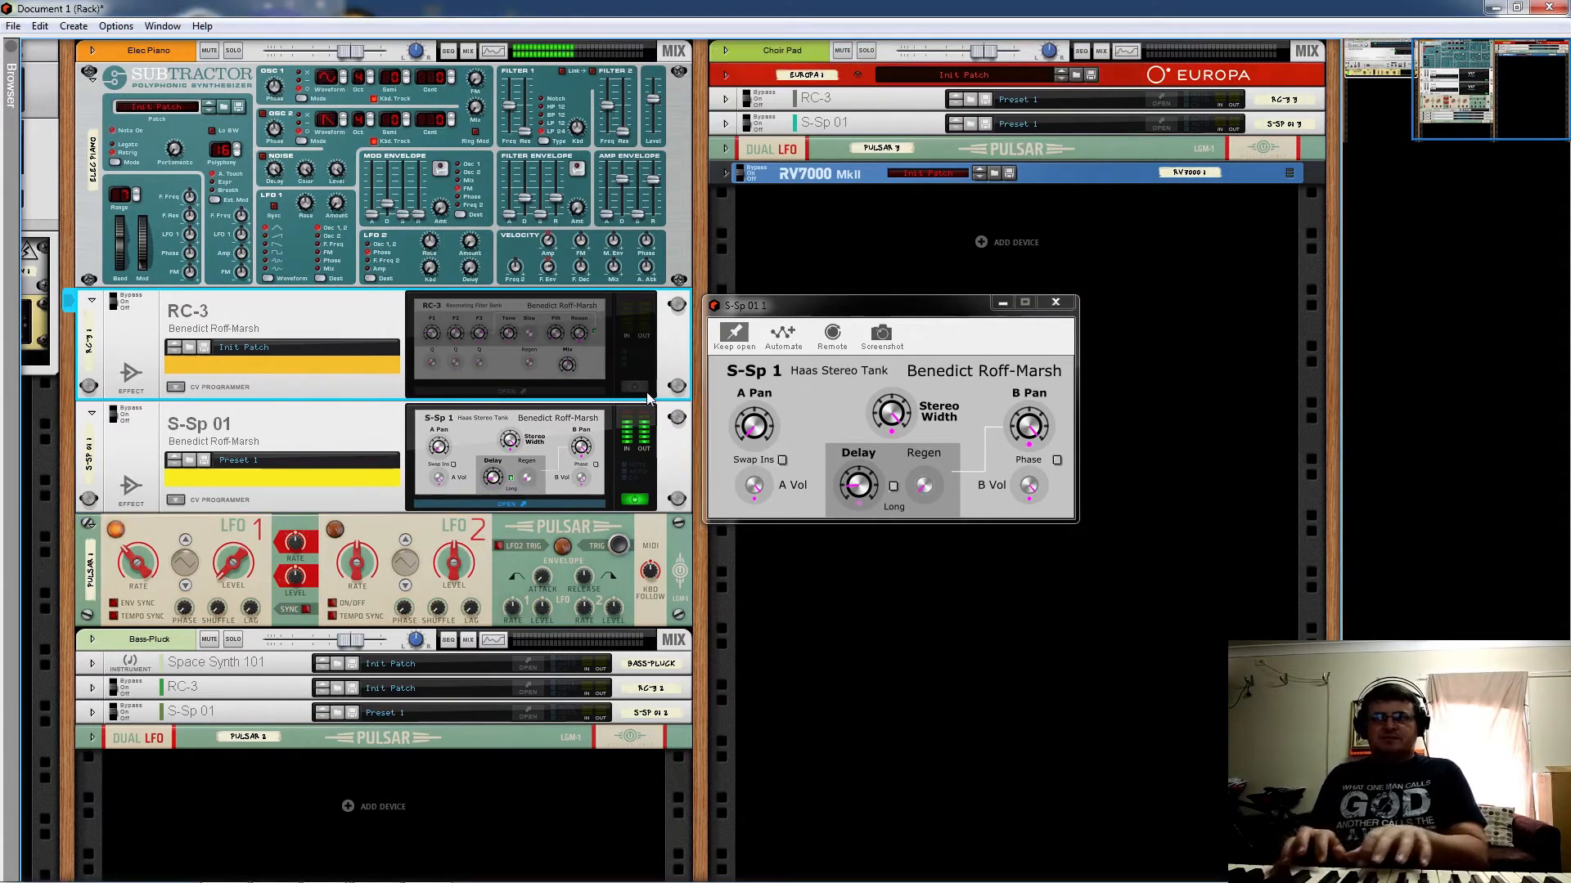
left_click(636, 497)
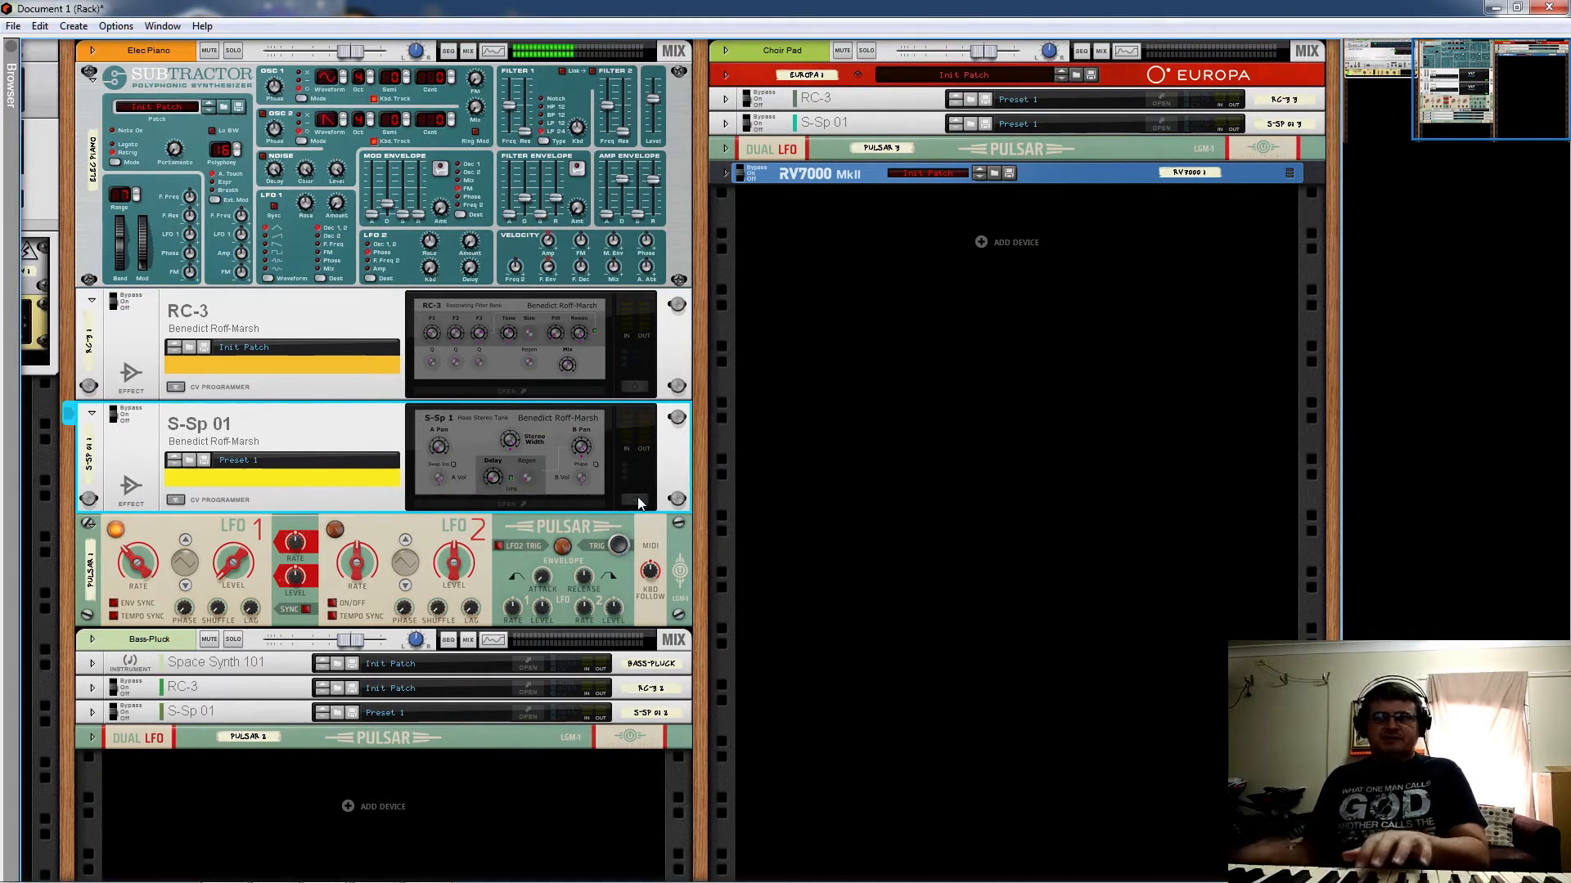
left_click(637, 499)
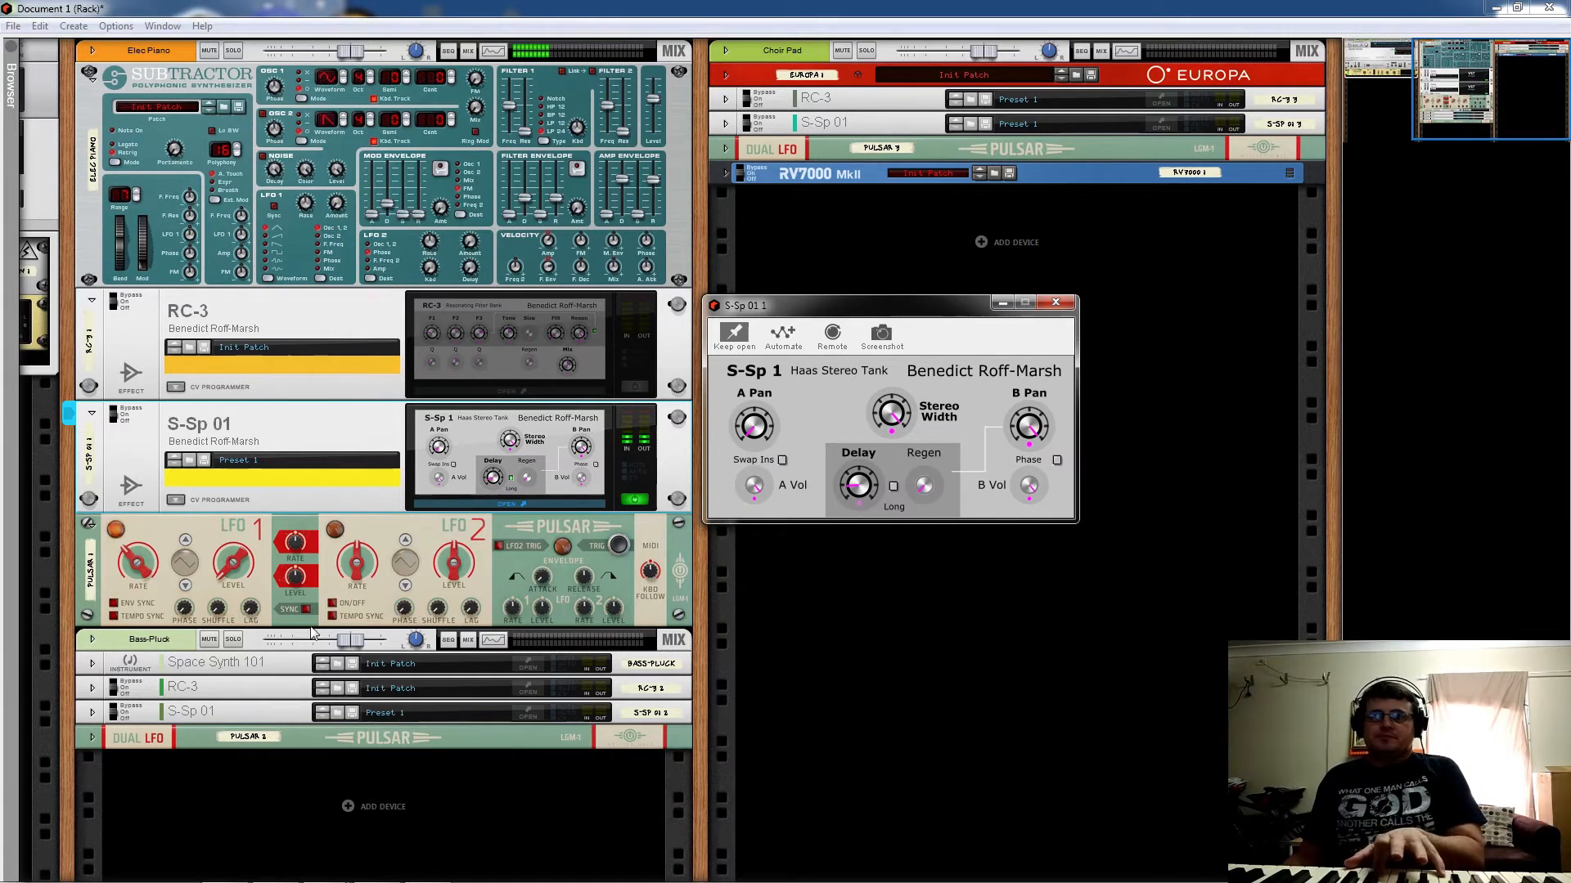
Step: Check the S-Sp 01's CV Programmer and adjust the LFO 1 Level on the Elec Piano's Pulsar
left_click(175, 504)
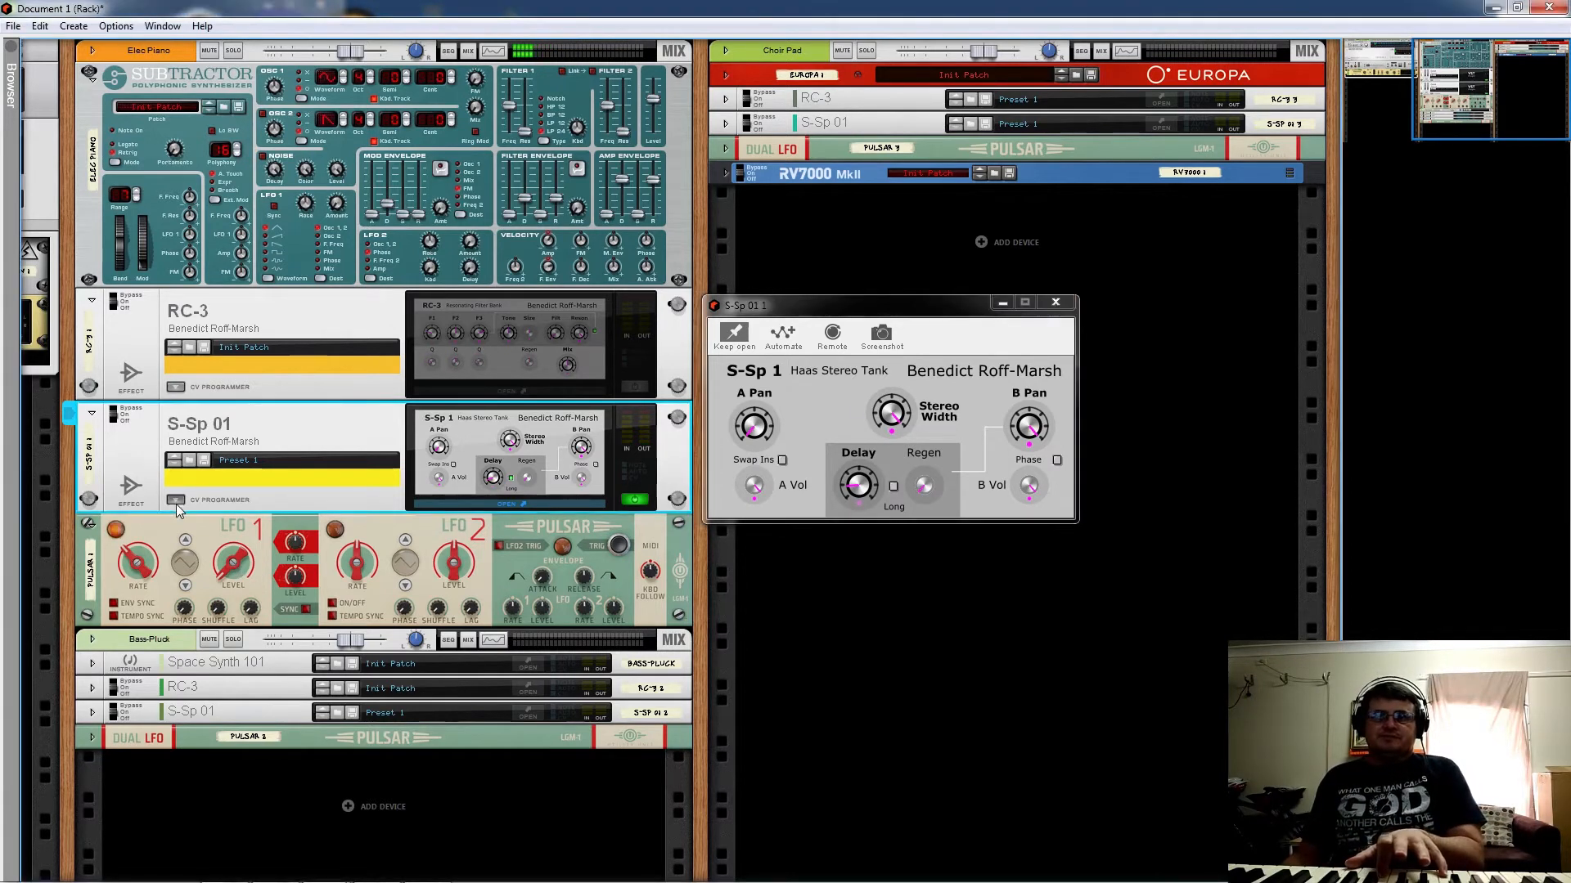
left_click(175, 504)
left_click(175, 503)
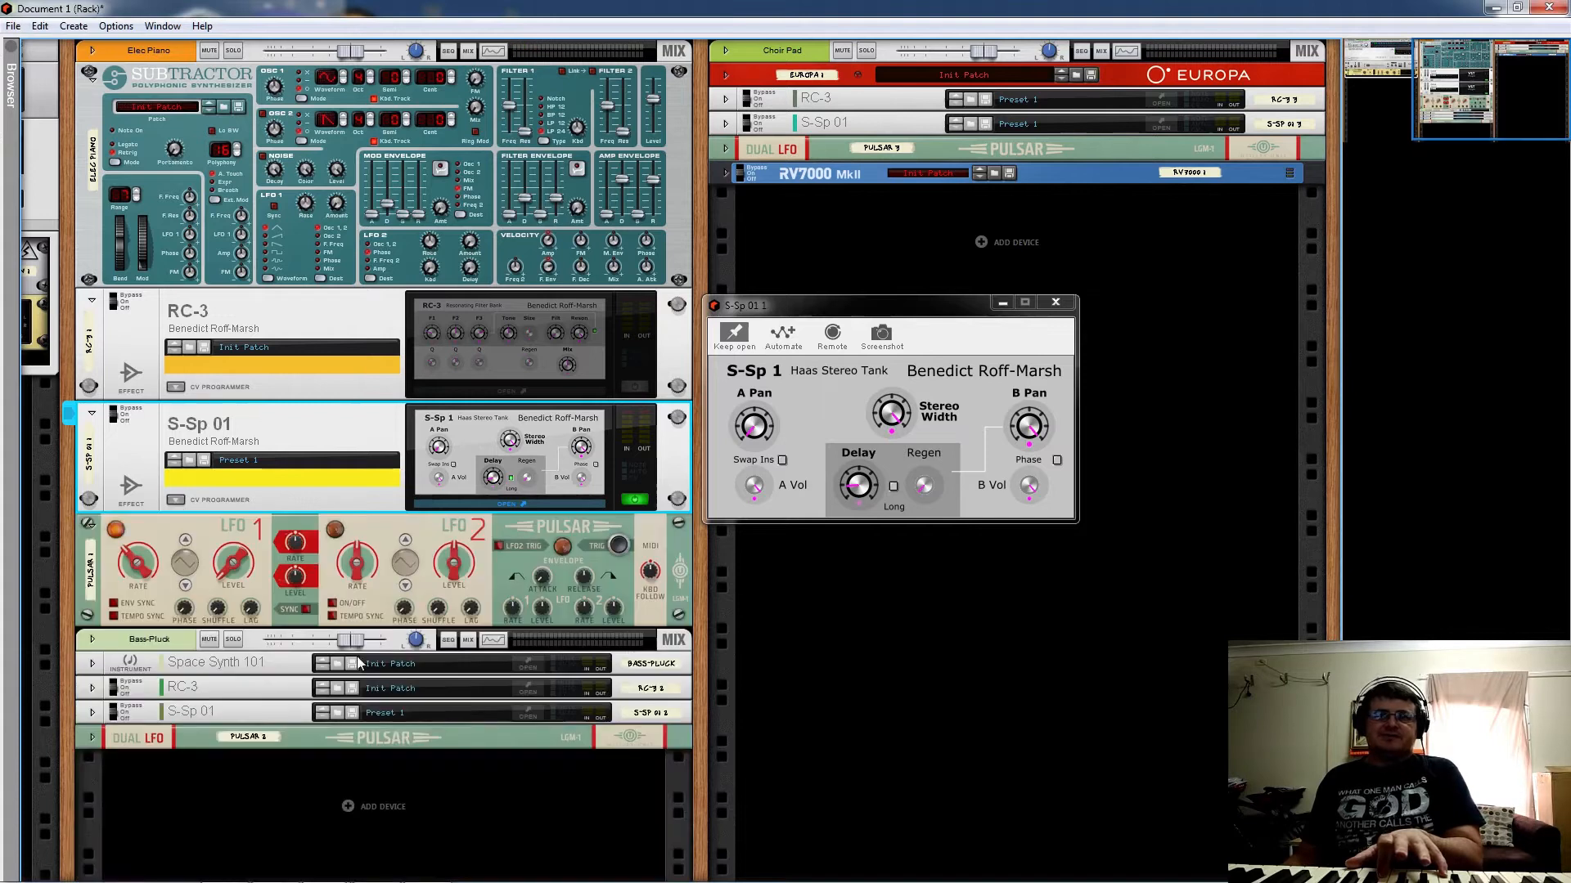
left_click(227, 564)
left_click_drag(250, 521, 278, 483)
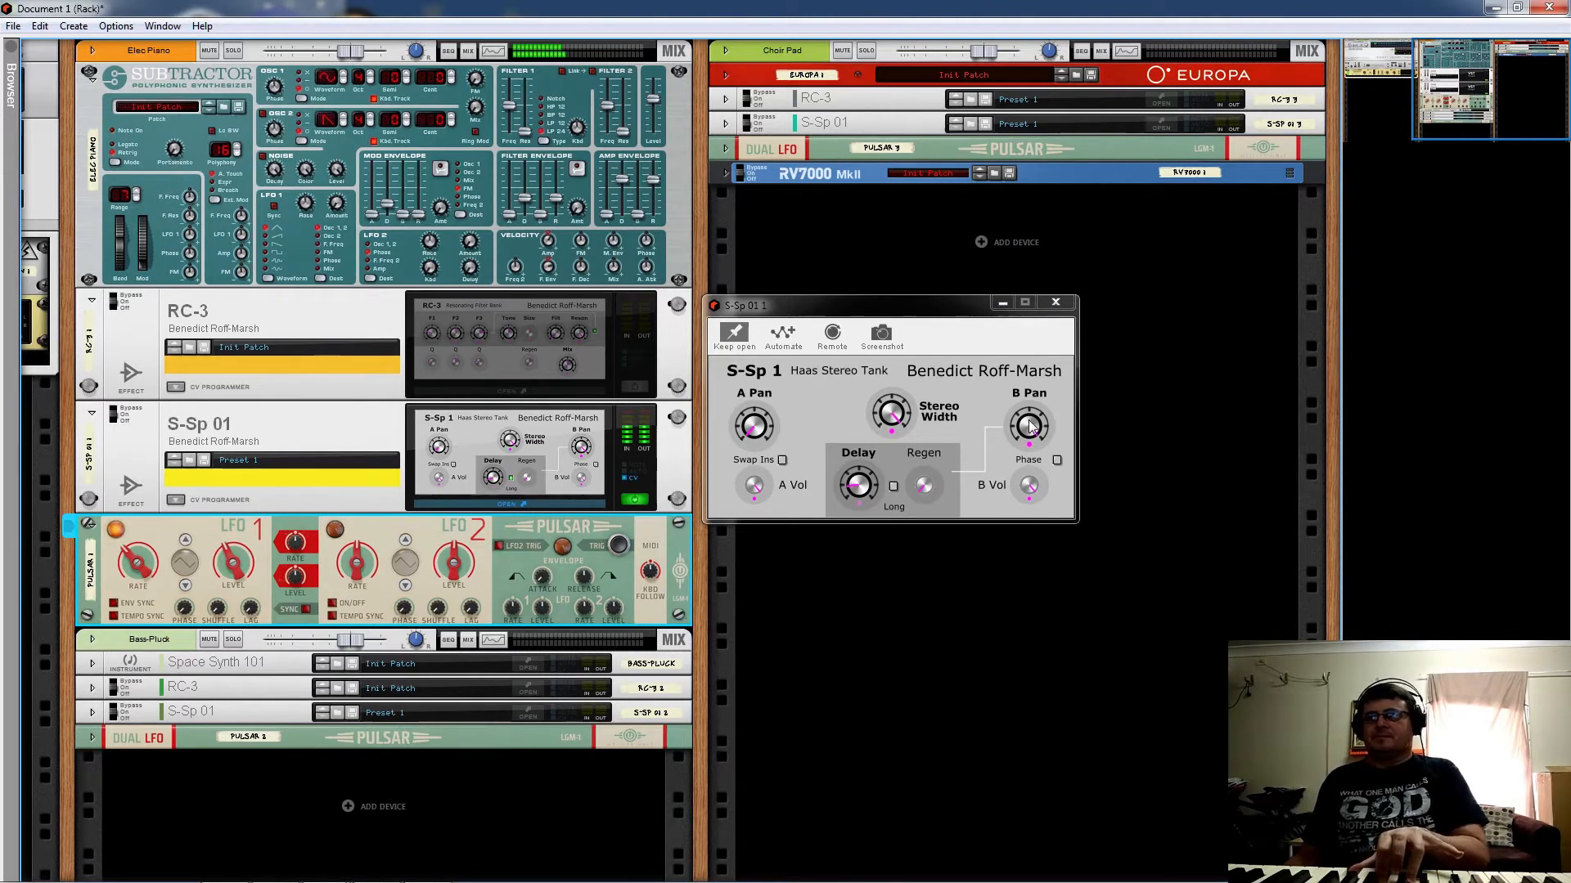
Step: Turn the RC-3 back on and compare the Elec Piano with both effects off, the RC-3 alone, and both on
left_click(633, 384)
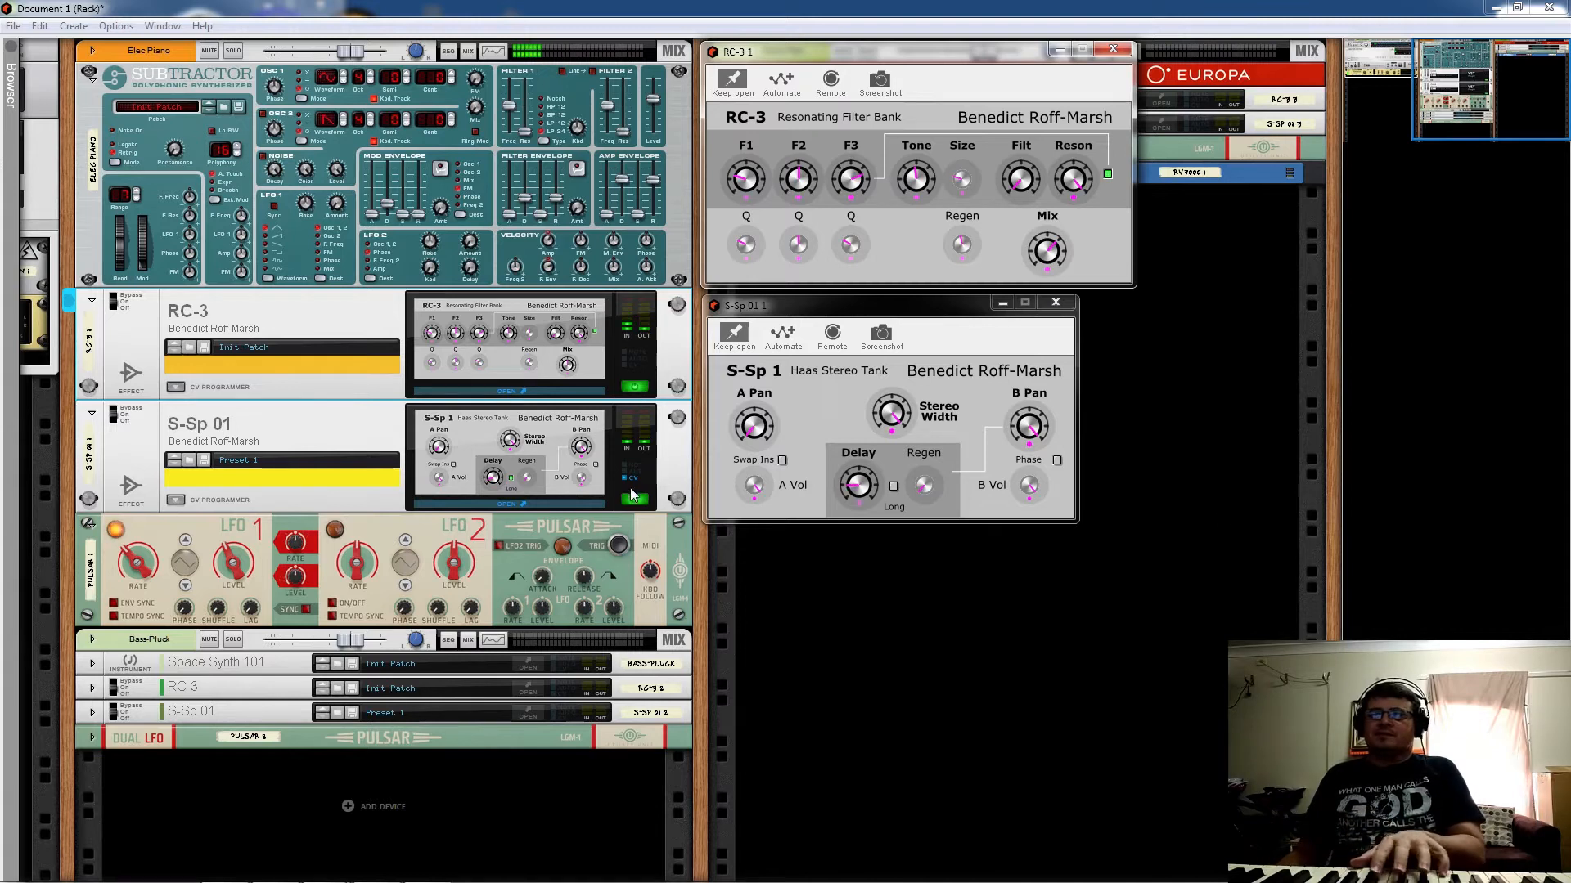
left_click(630, 444)
left_click(641, 393)
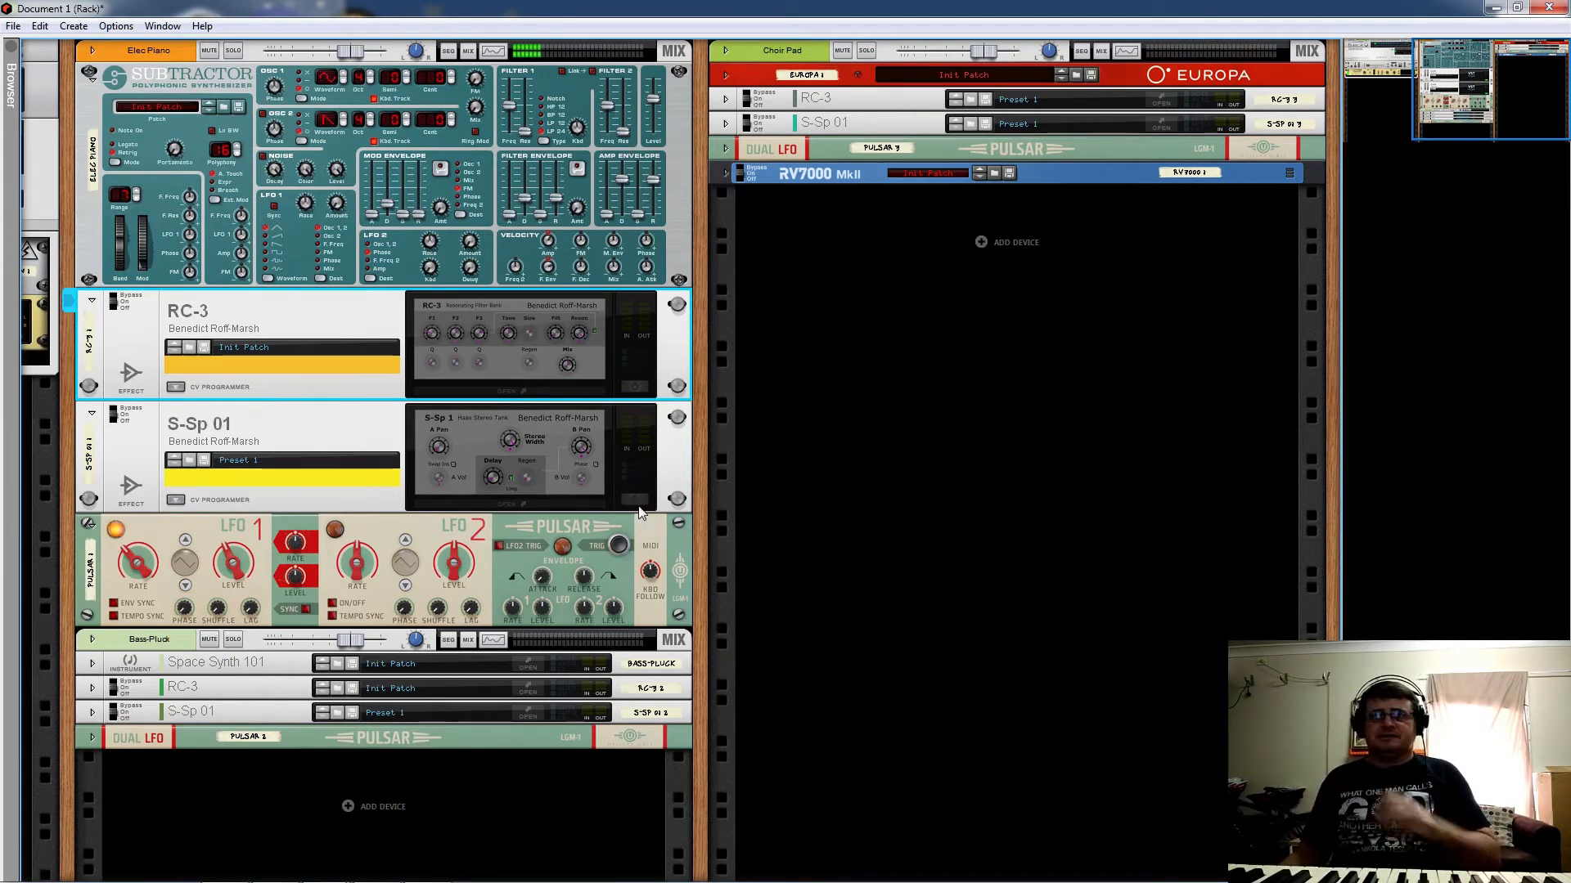
left_click(636, 390)
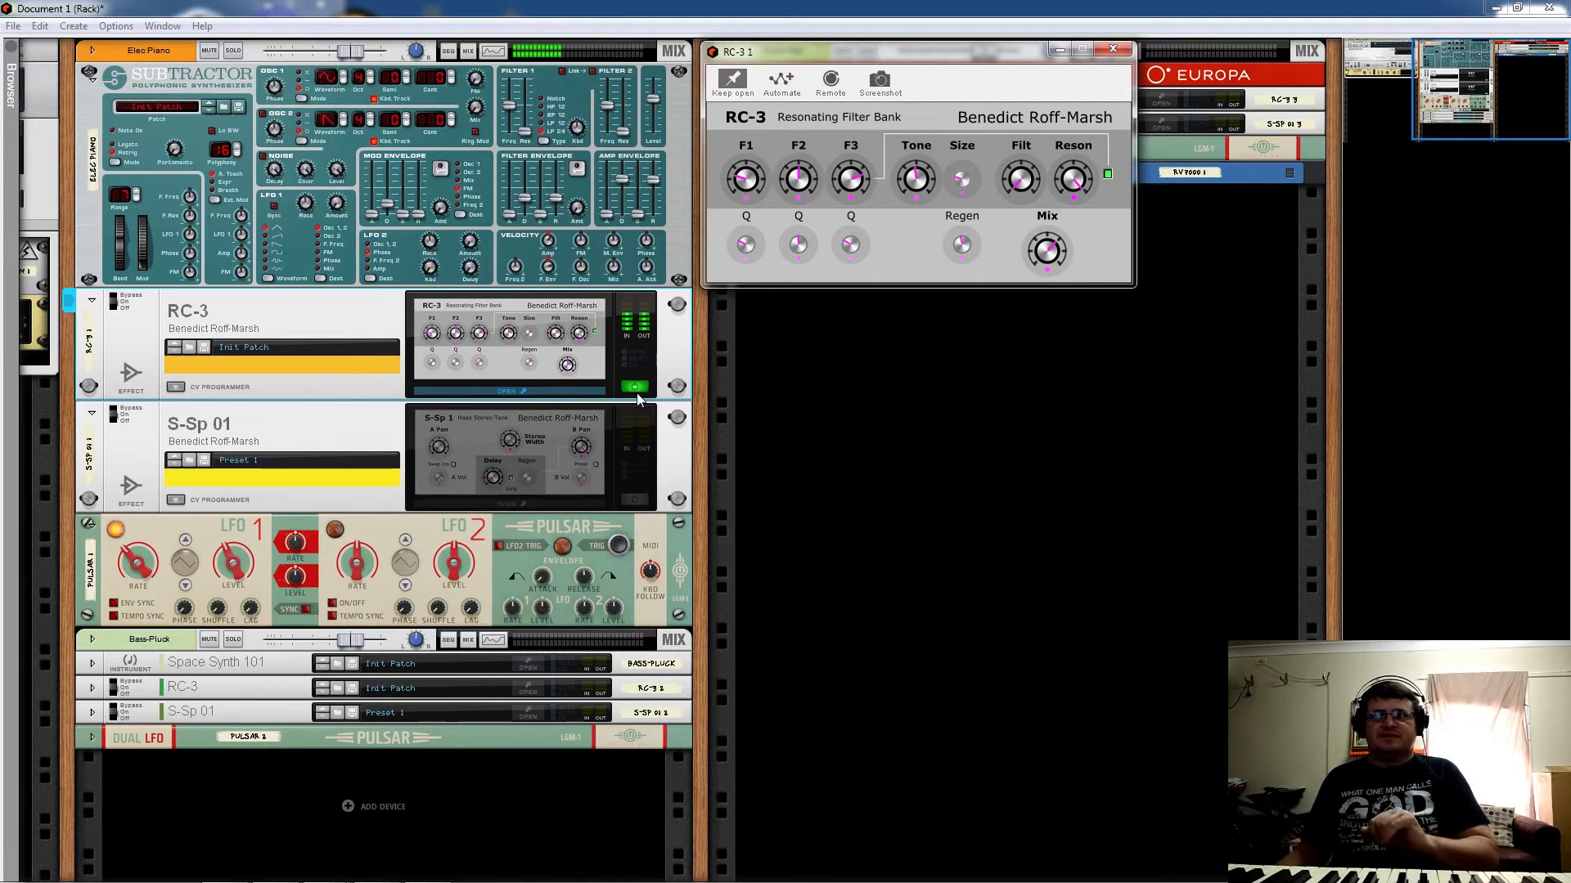
left_click(642, 503)
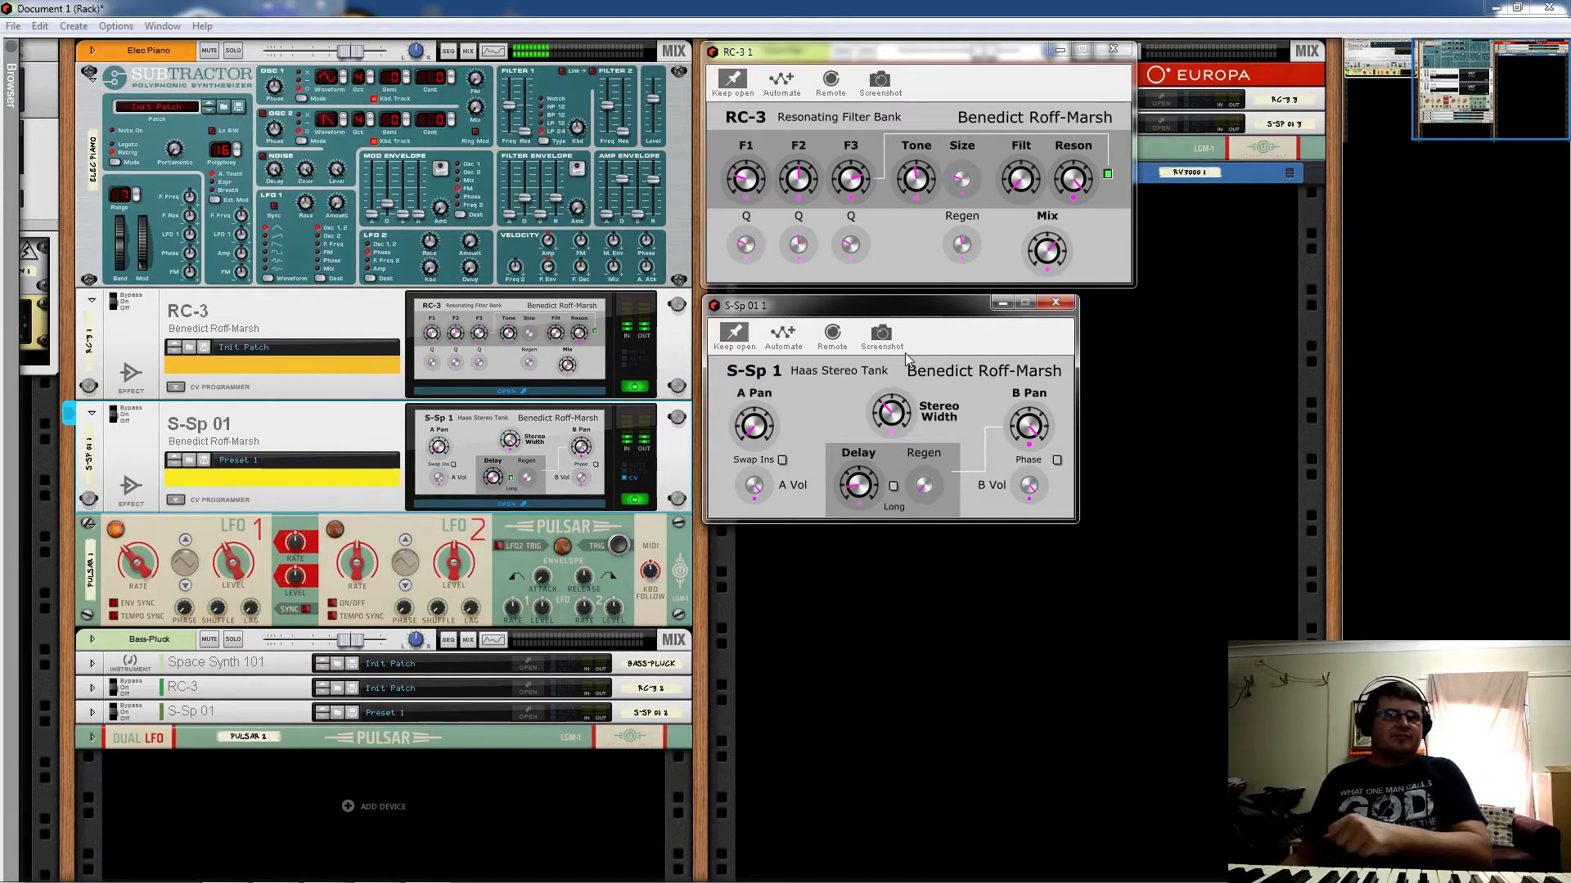
Step: Audition the Elec Piano with different combinations of the RC-3 and S-Sp 01, leaving both effects off
left_click(635, 385)
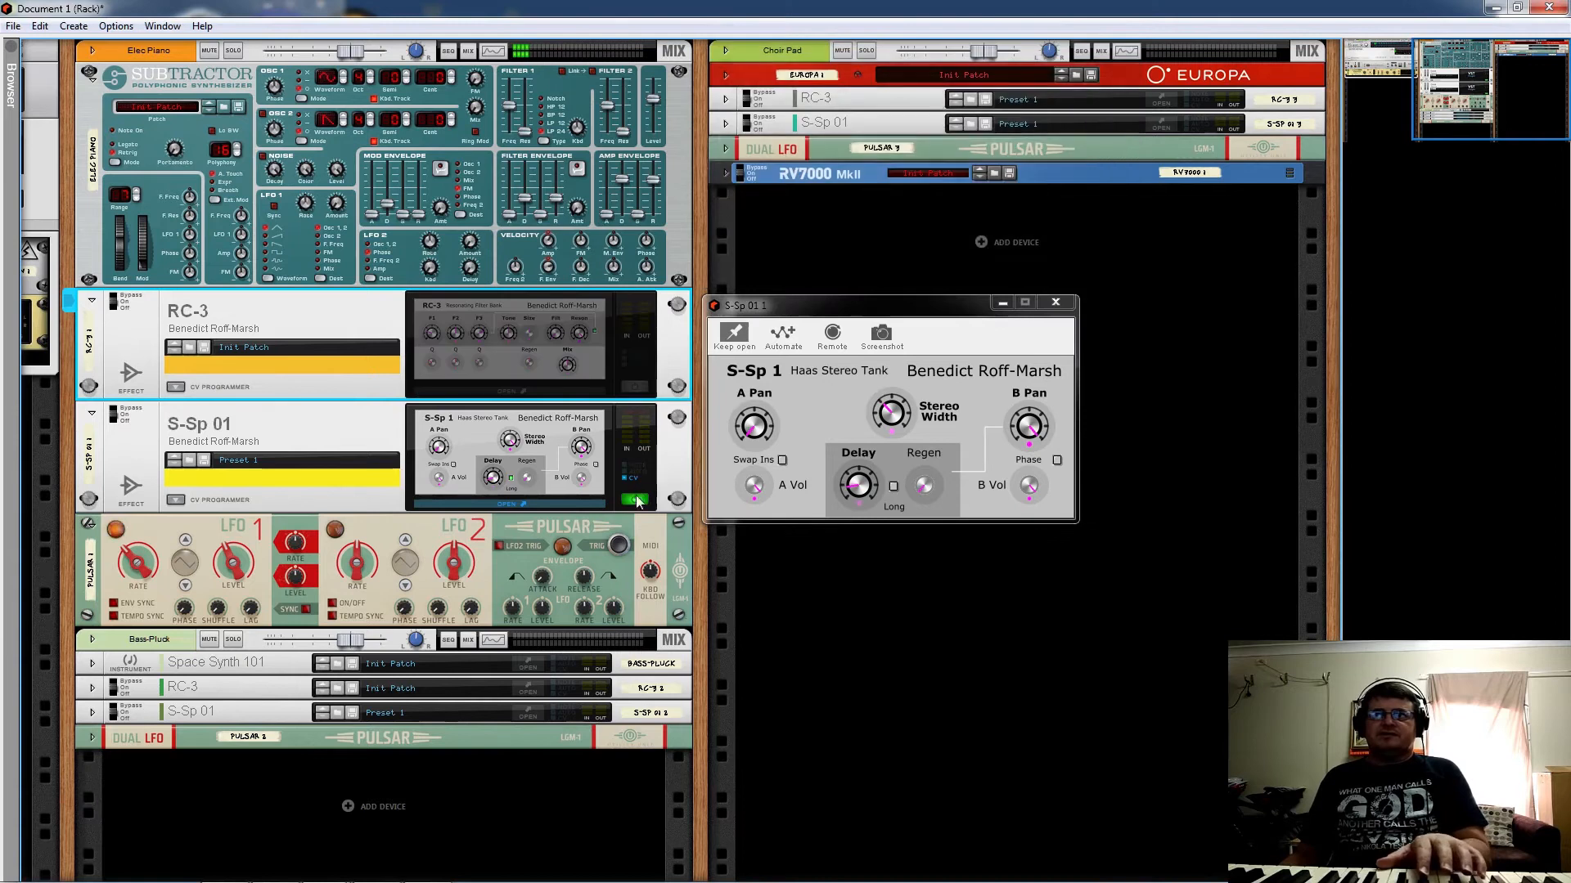
left_click(636, 497)
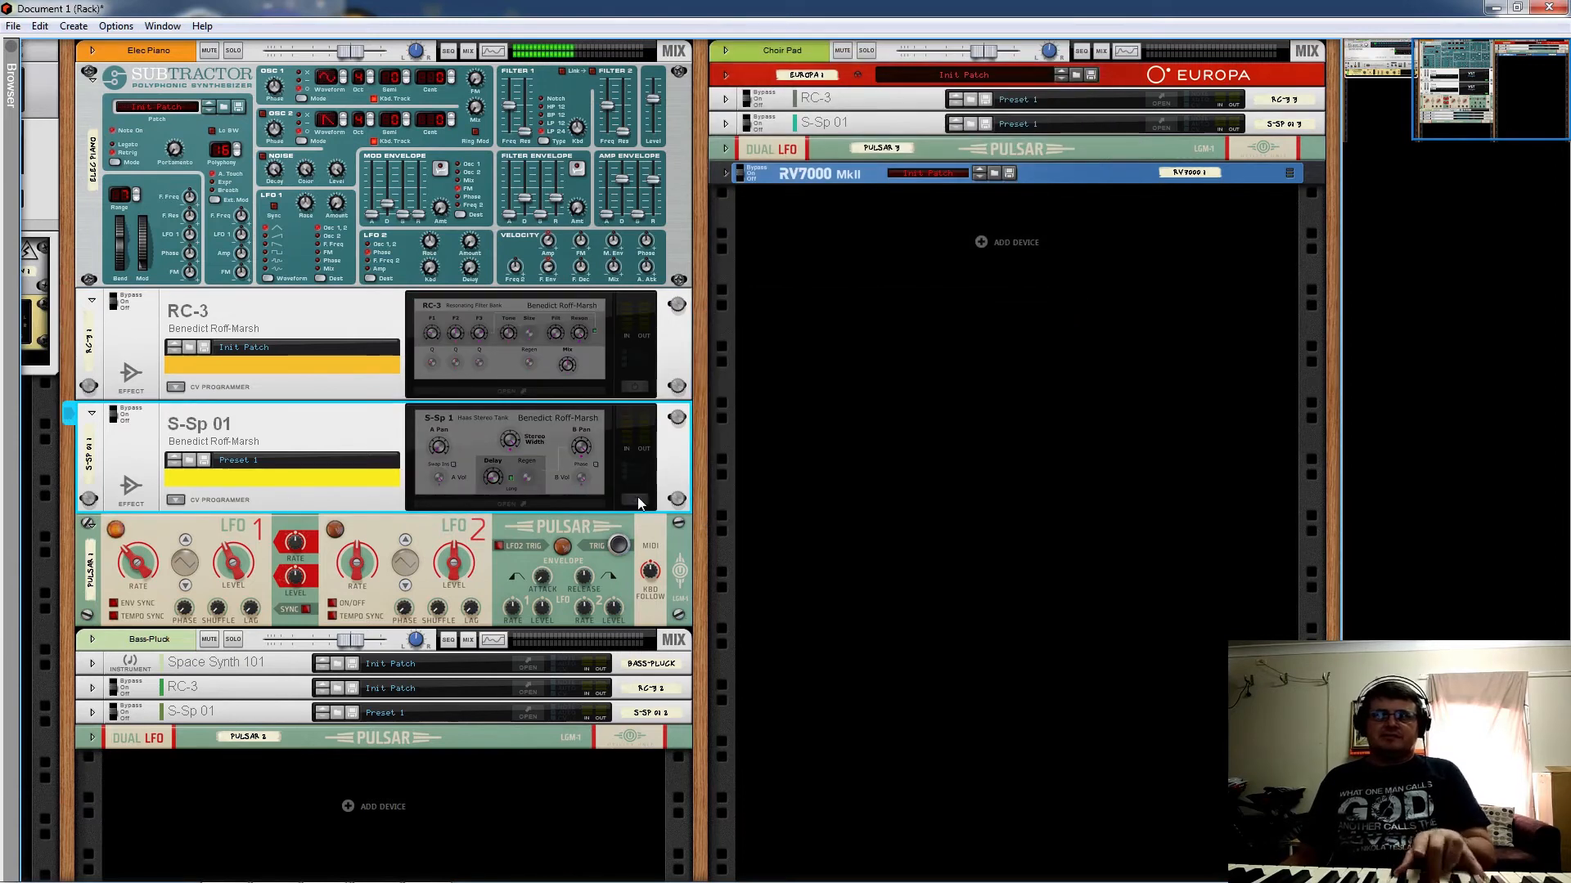
left_click(640, 389)
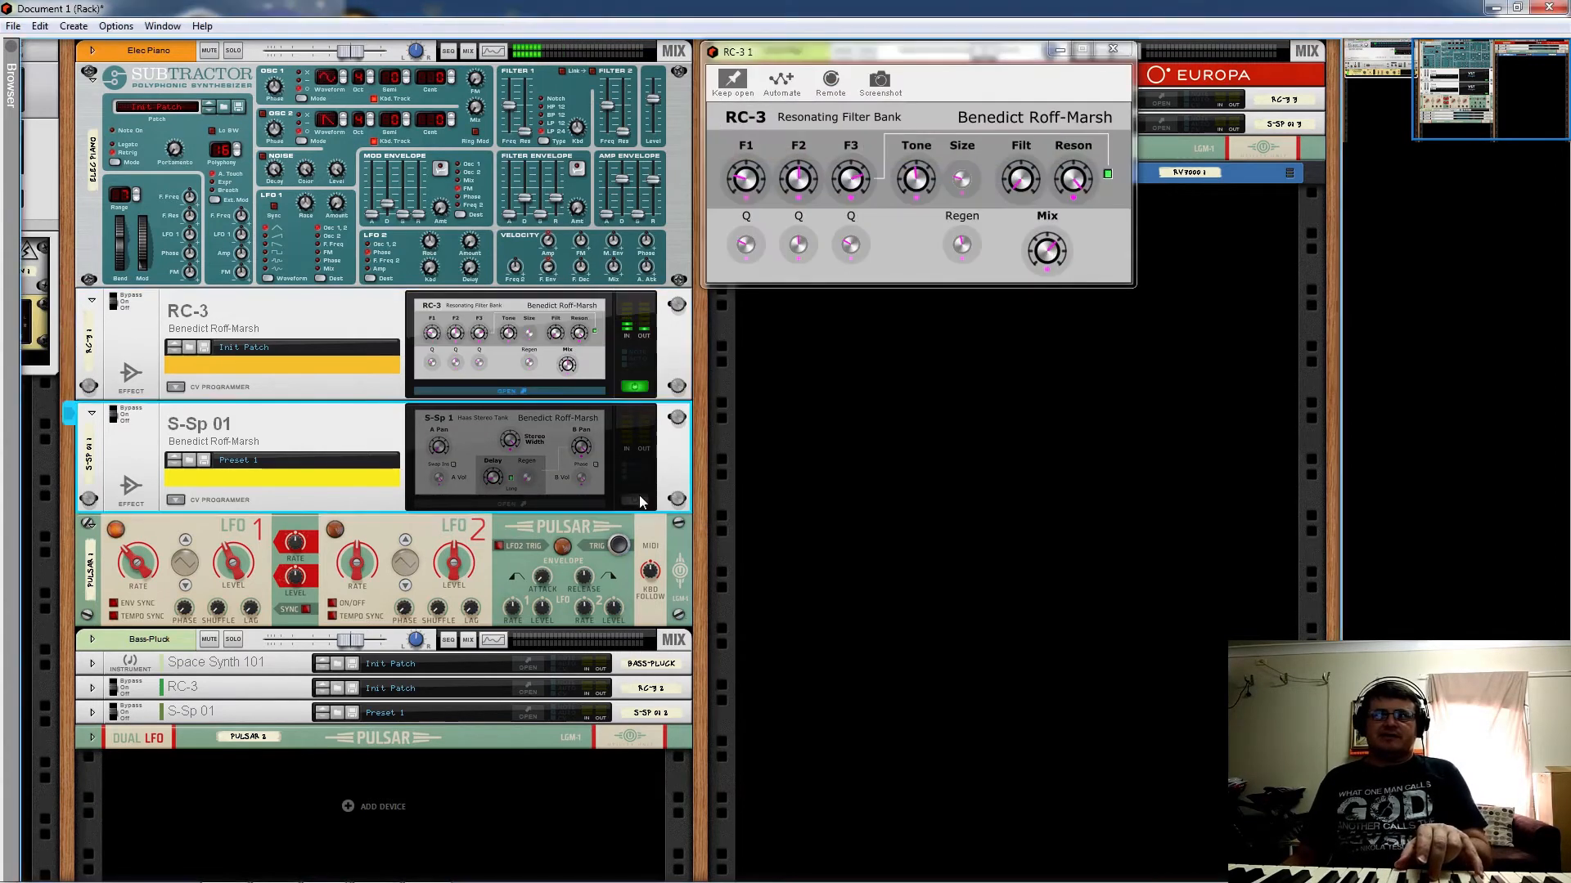
left_click(639, 496)
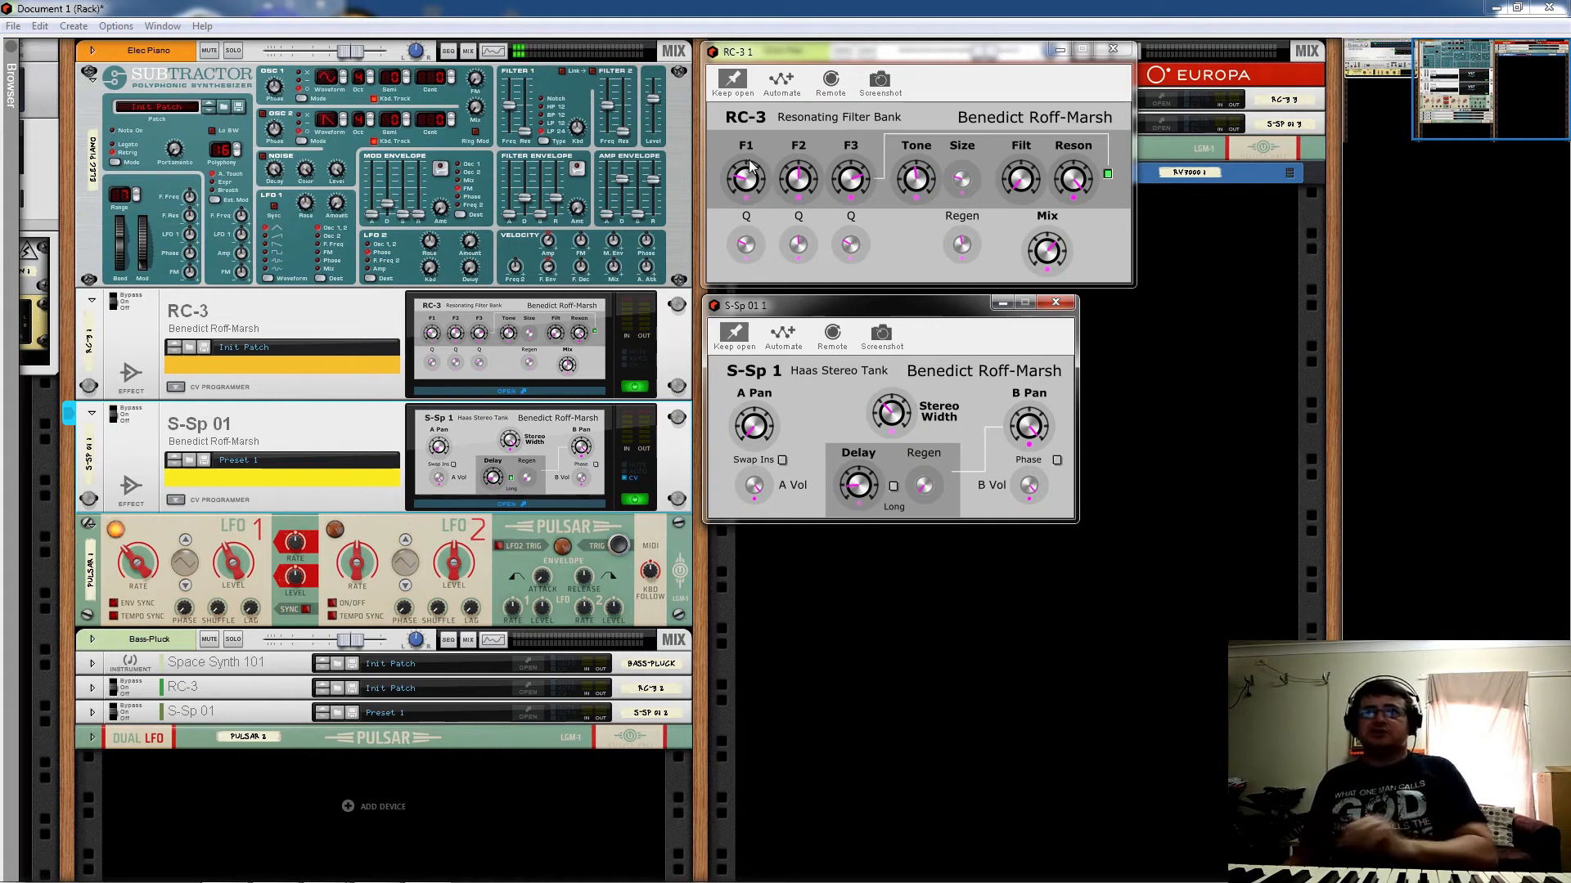
left_click(634, 386)
left_click(634, 499)
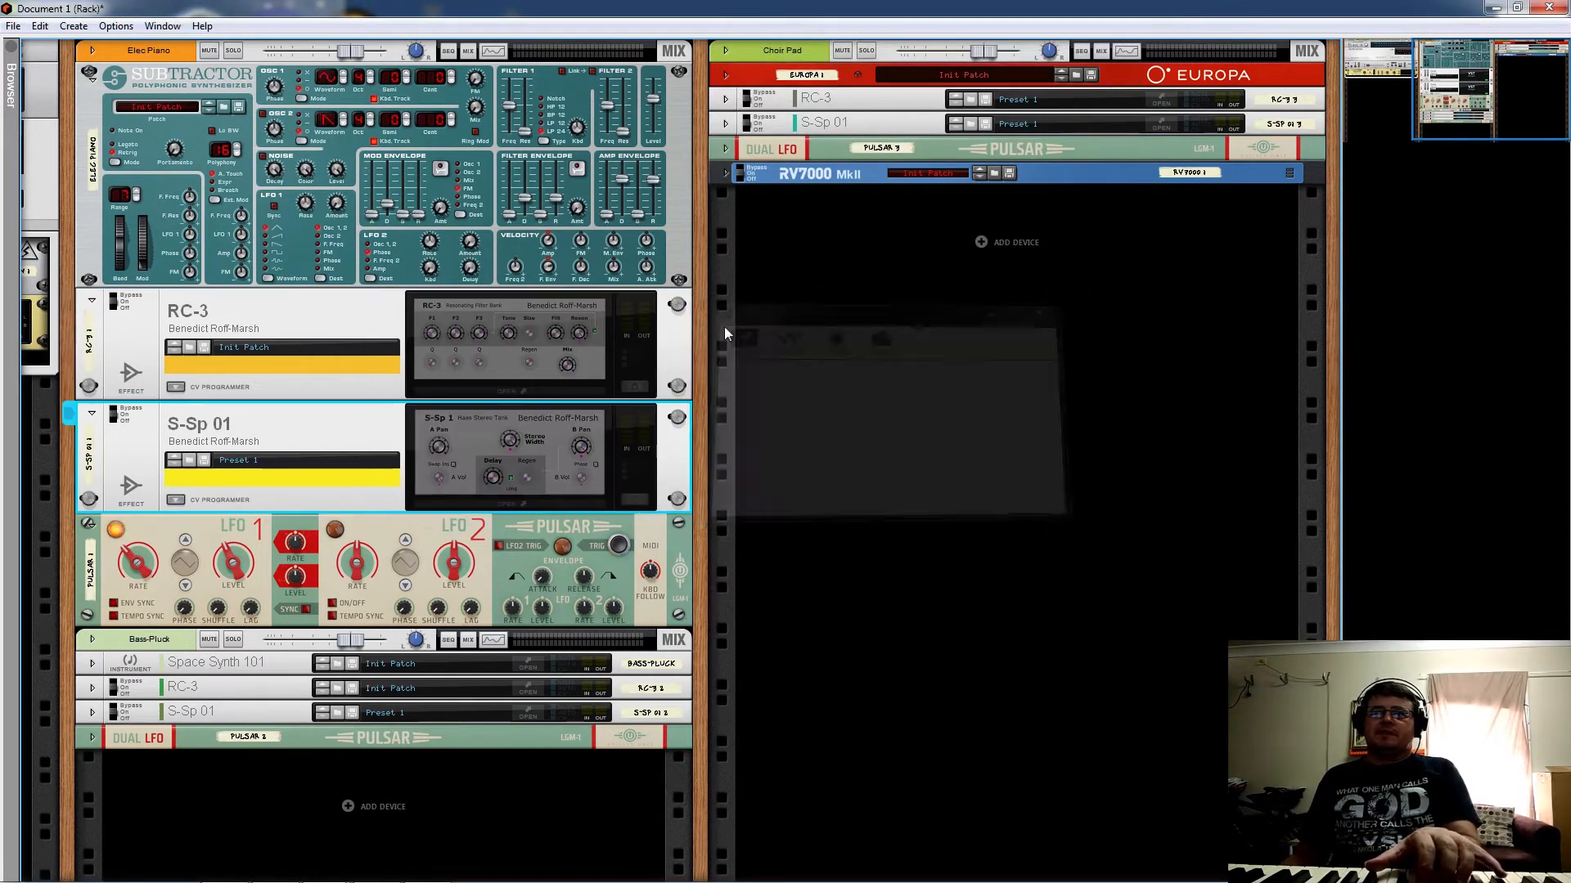
Step: Collapse the Elec Piano's RC-3, S-Sp 01, Subtractor and Pulsar devices in the rack
left_click(91, 300)
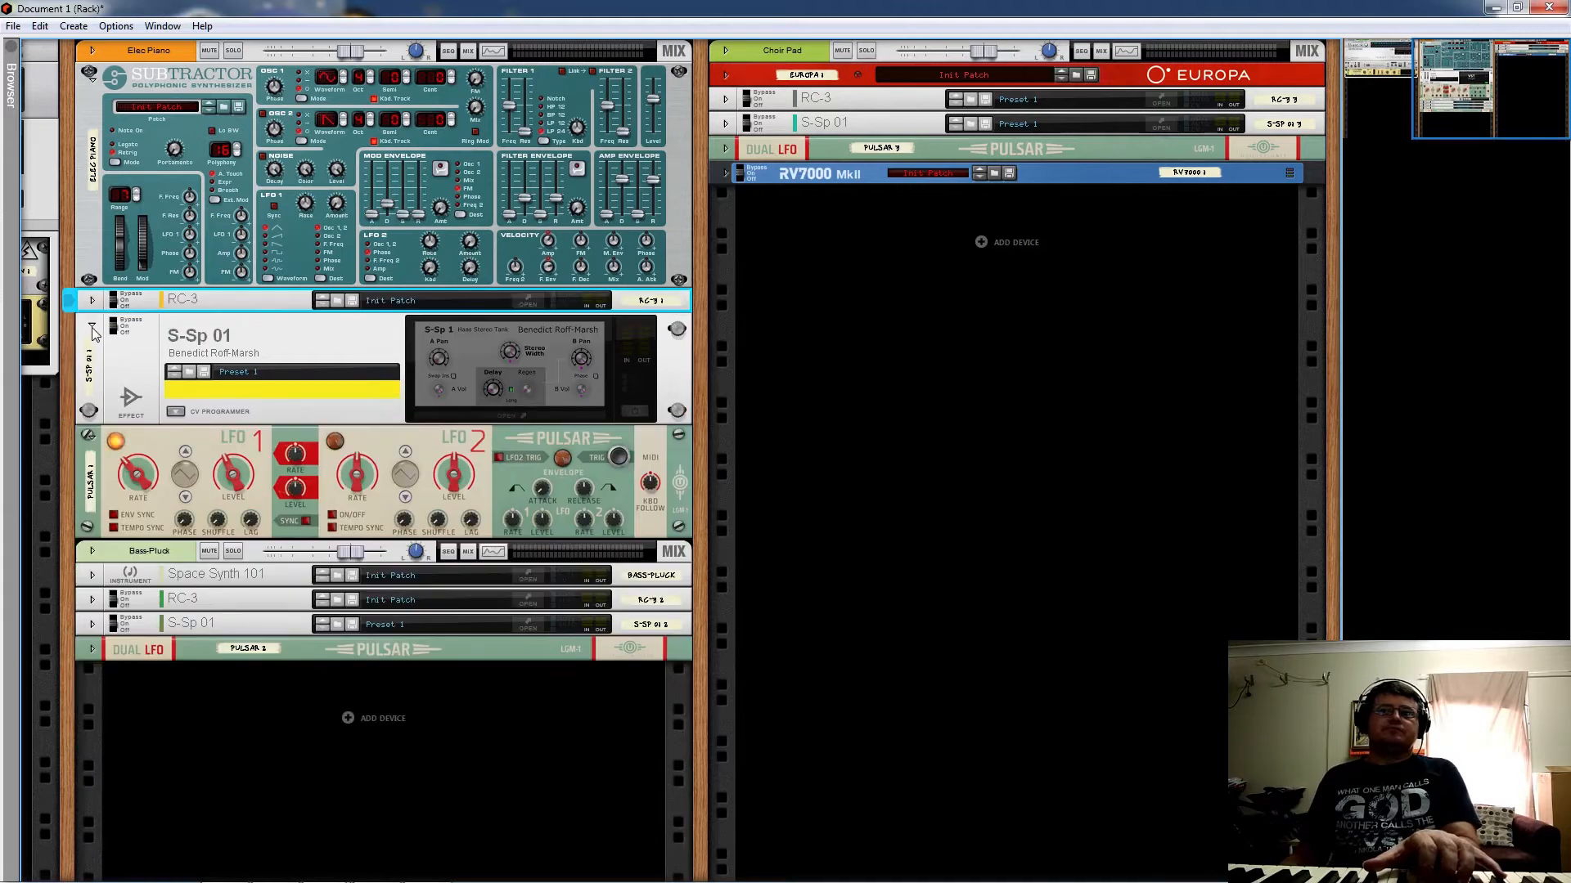
left_click(92, 326)
left_click(92, 73)
left_click(89, 147)
Step: Direct the keyboard input to the Bass-Pluck's Space Synth 101 and expand it along with its RC-3 and S-Sp 01
left_click(127, 176)
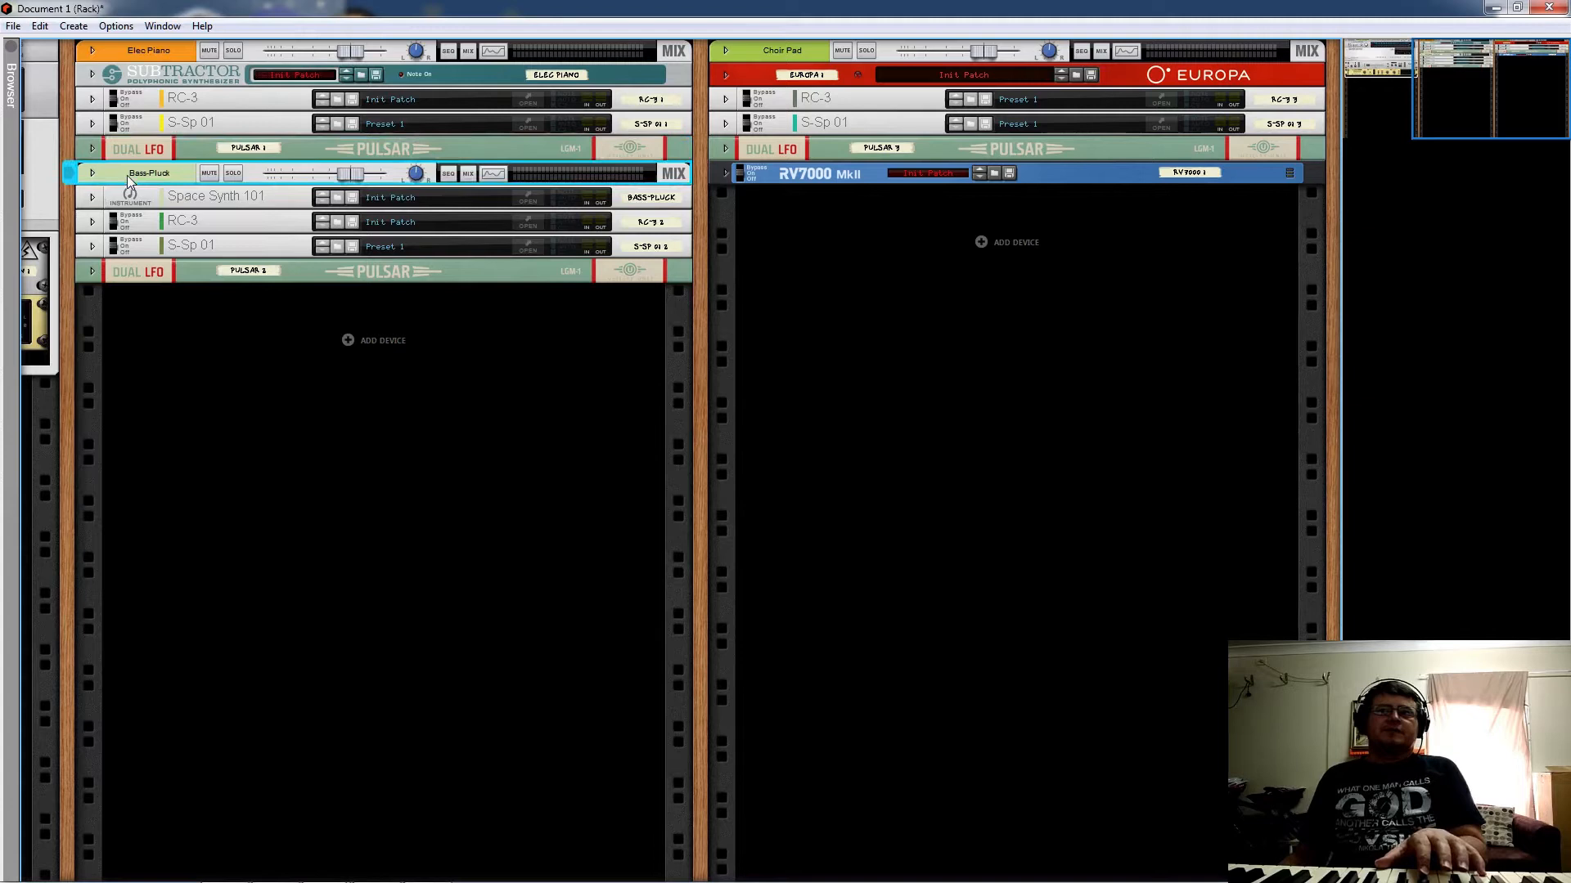
left_click(71, 199)
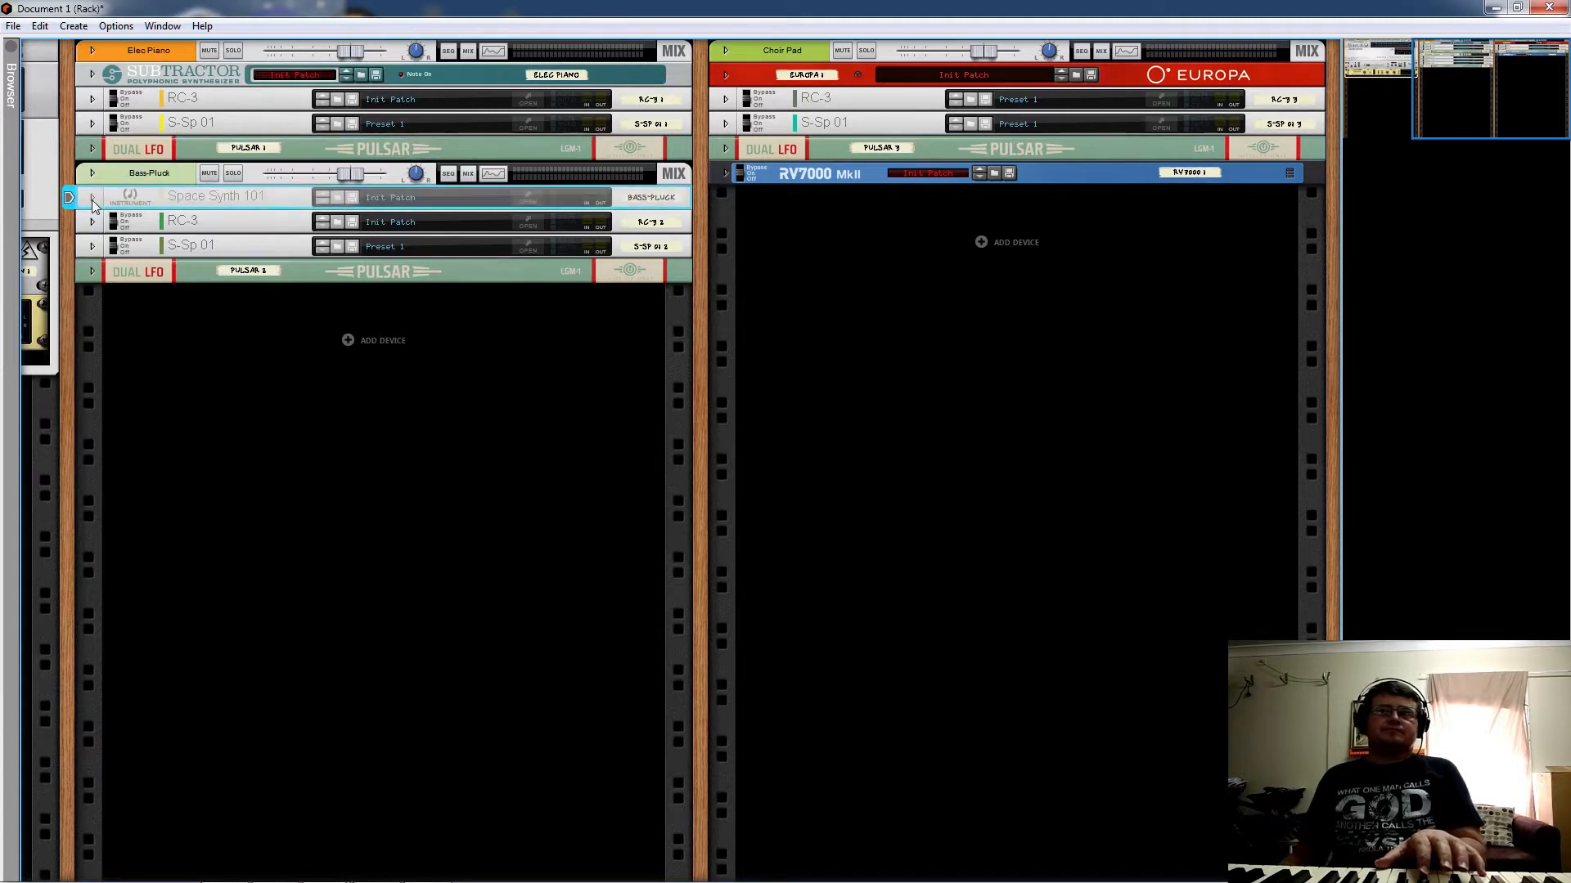
left_click(91, 197)
left_click(94, 313)
left_click(92, 310)
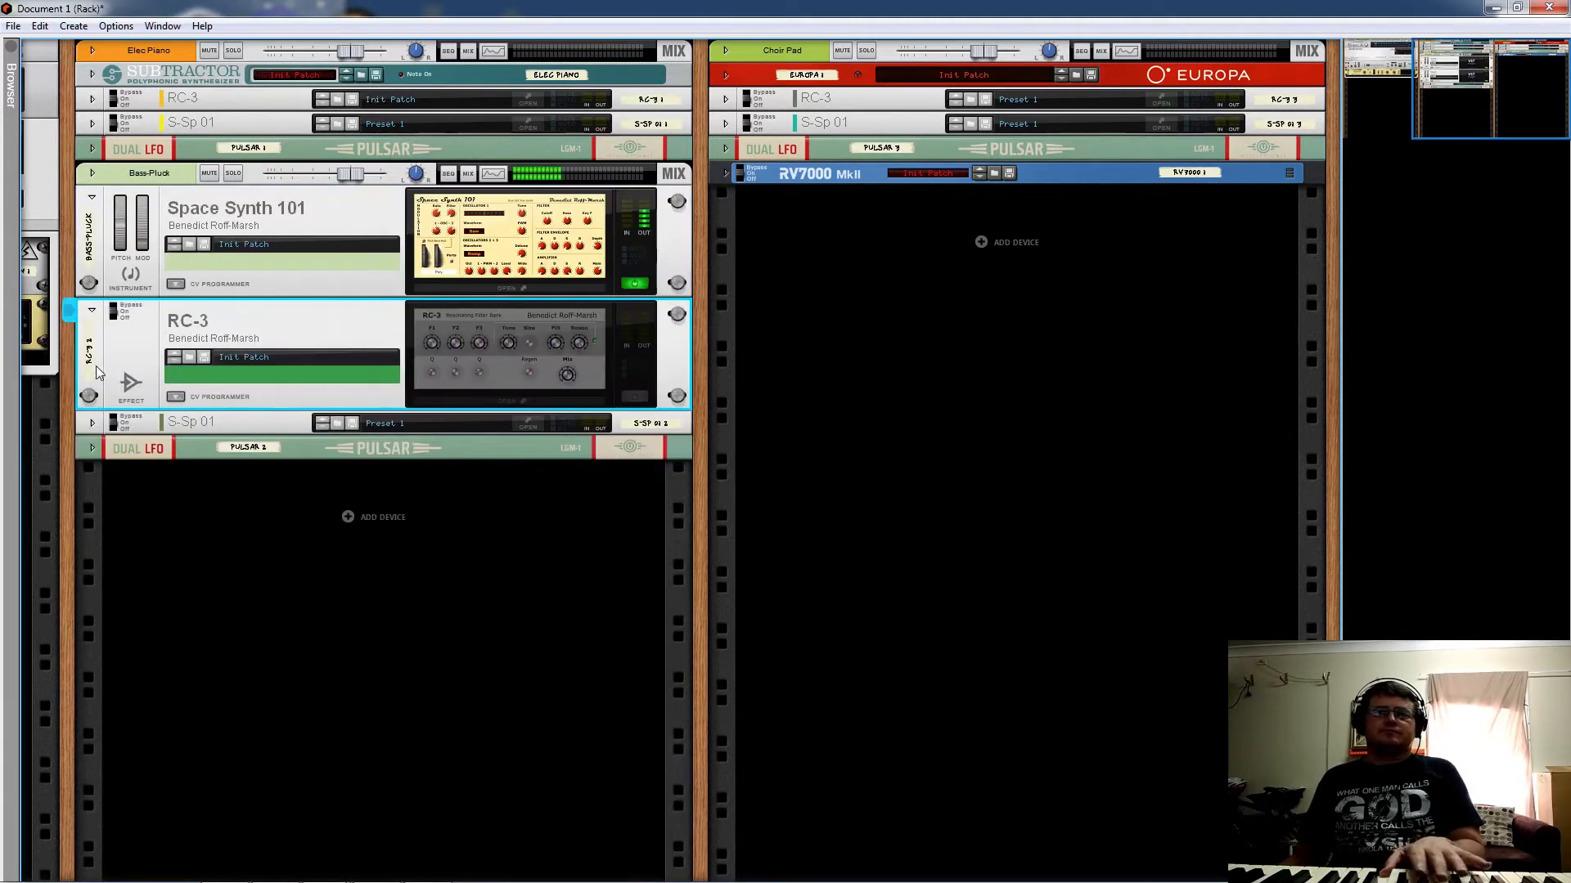
left_click(92, 423)
Step: Open the Space Synth 101 editor and place its window over the Choir Pad column, clear of the Bass-Pluck devices
left_click(524, 249)
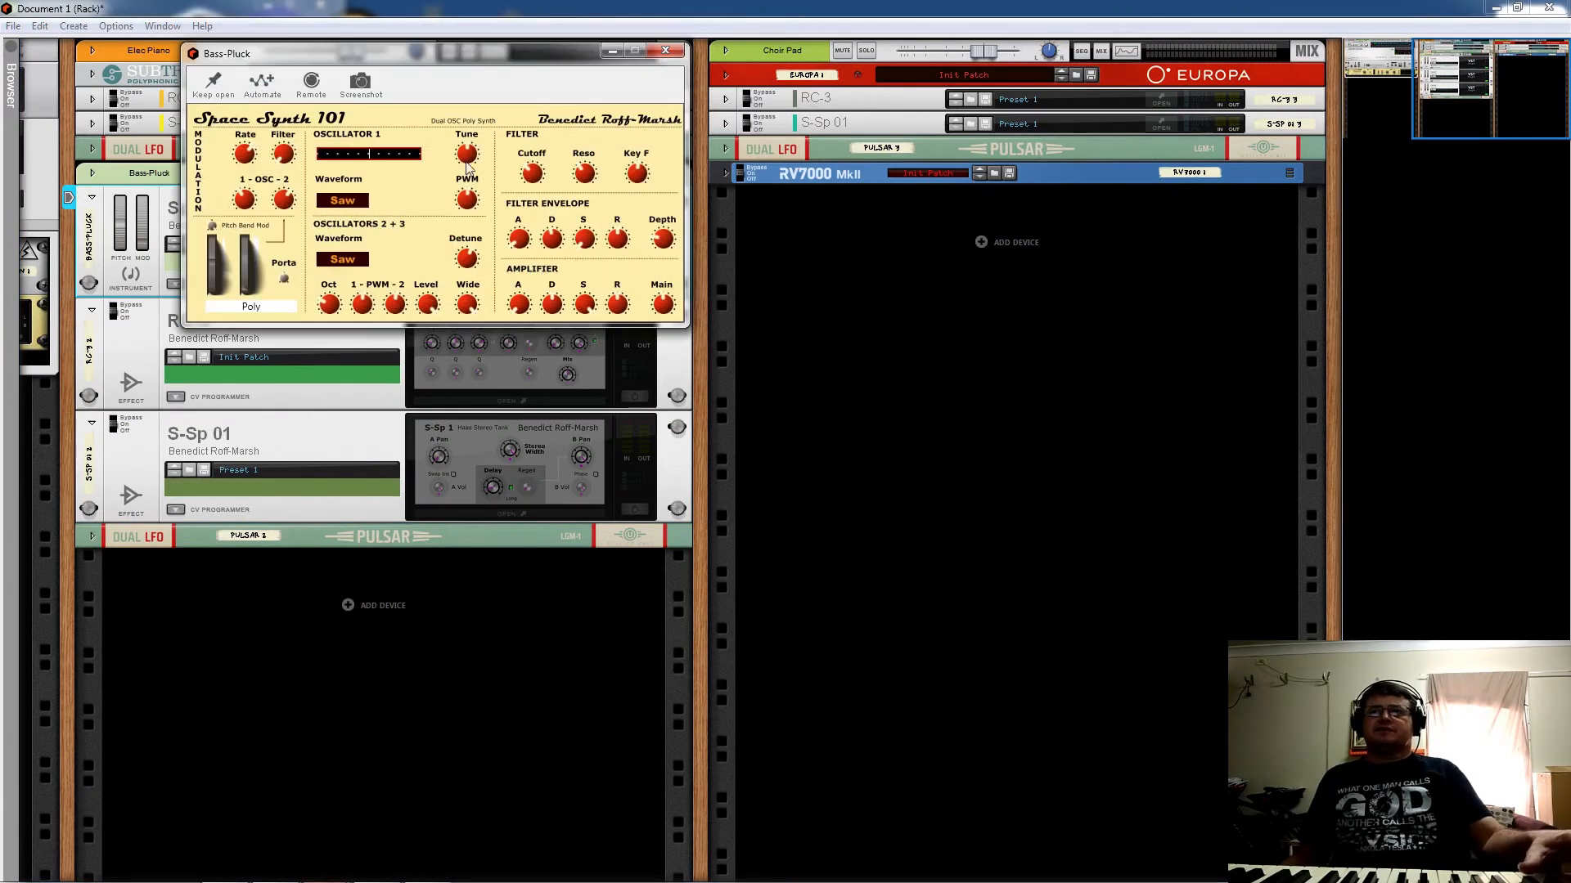
left_click_drag(389, 59, 918, 65)
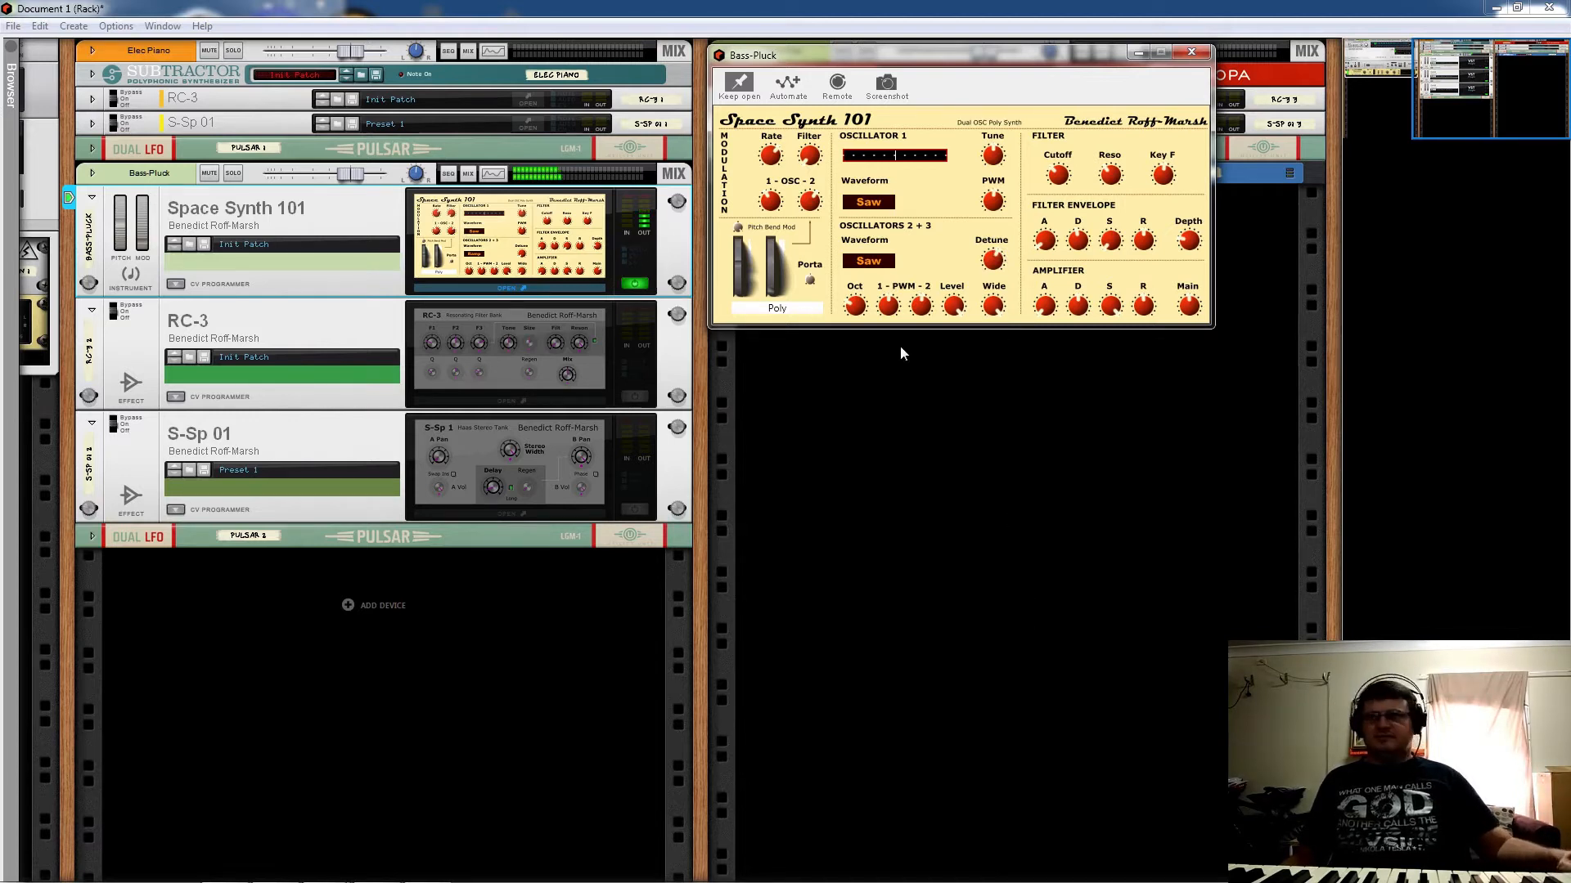
Step: Move the Space Synth 101 window over the Bass-Pluck column and turn on the Bass-Pluck's RC-3
left_click_drag(818, 61, 269, 56)
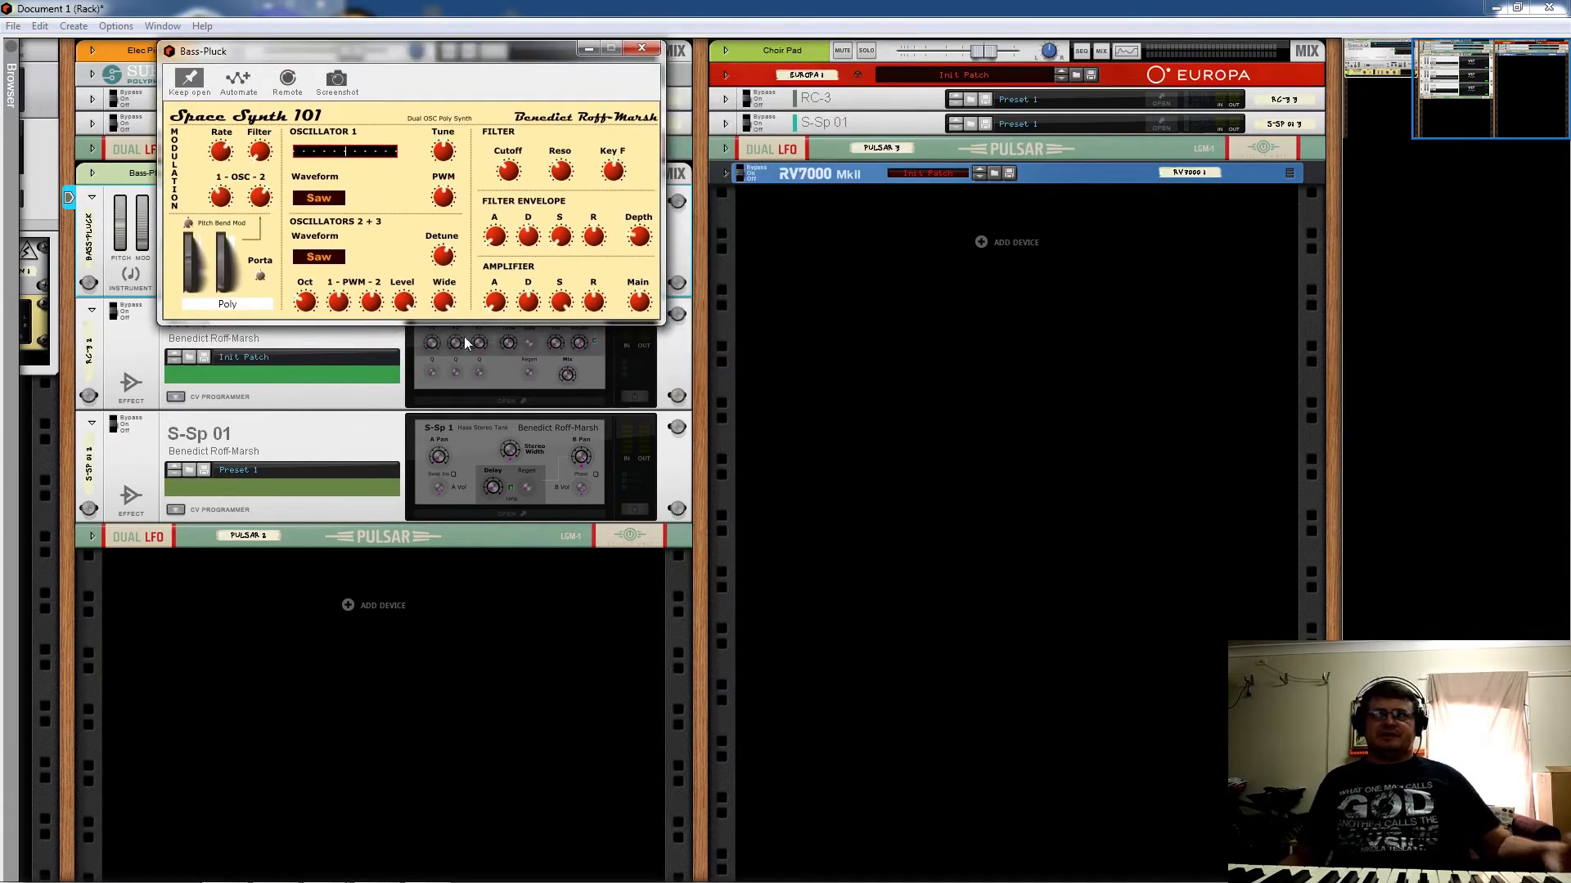
left_click(629, 396)
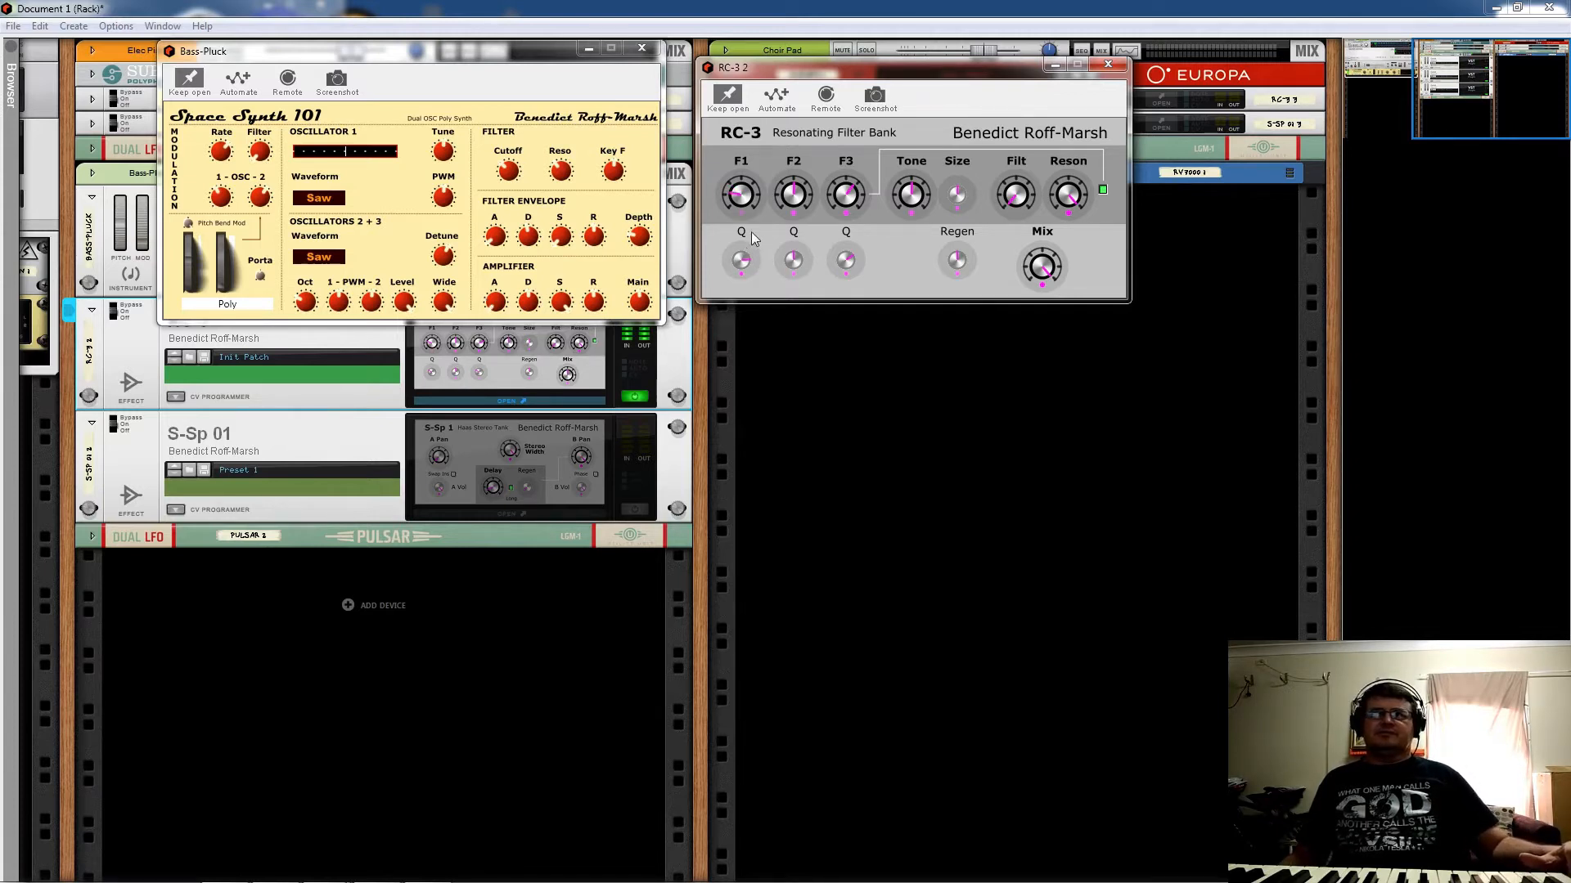
Step: Adjust the RC-3's F1 and its Q while watching the Bass-Pluck in the Spectrum EQ analyzer, placed below the RC-3 editor, and close the analyzer
left_click_drag(744, 191, 742, 243)
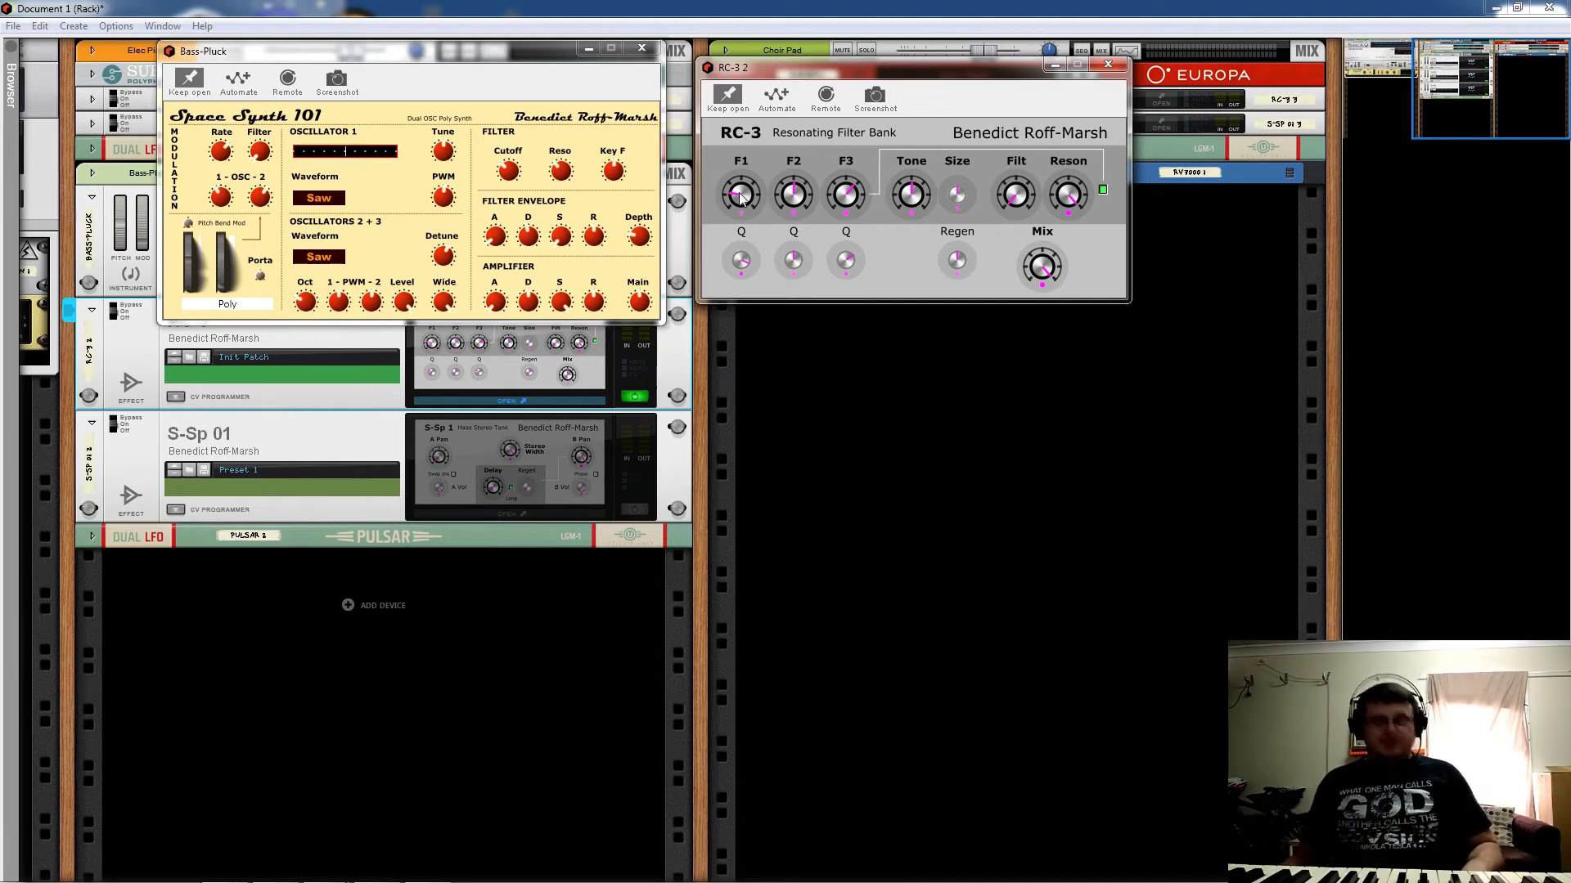
key("F2")
left_click_drag(516, 10, 1210, 341)
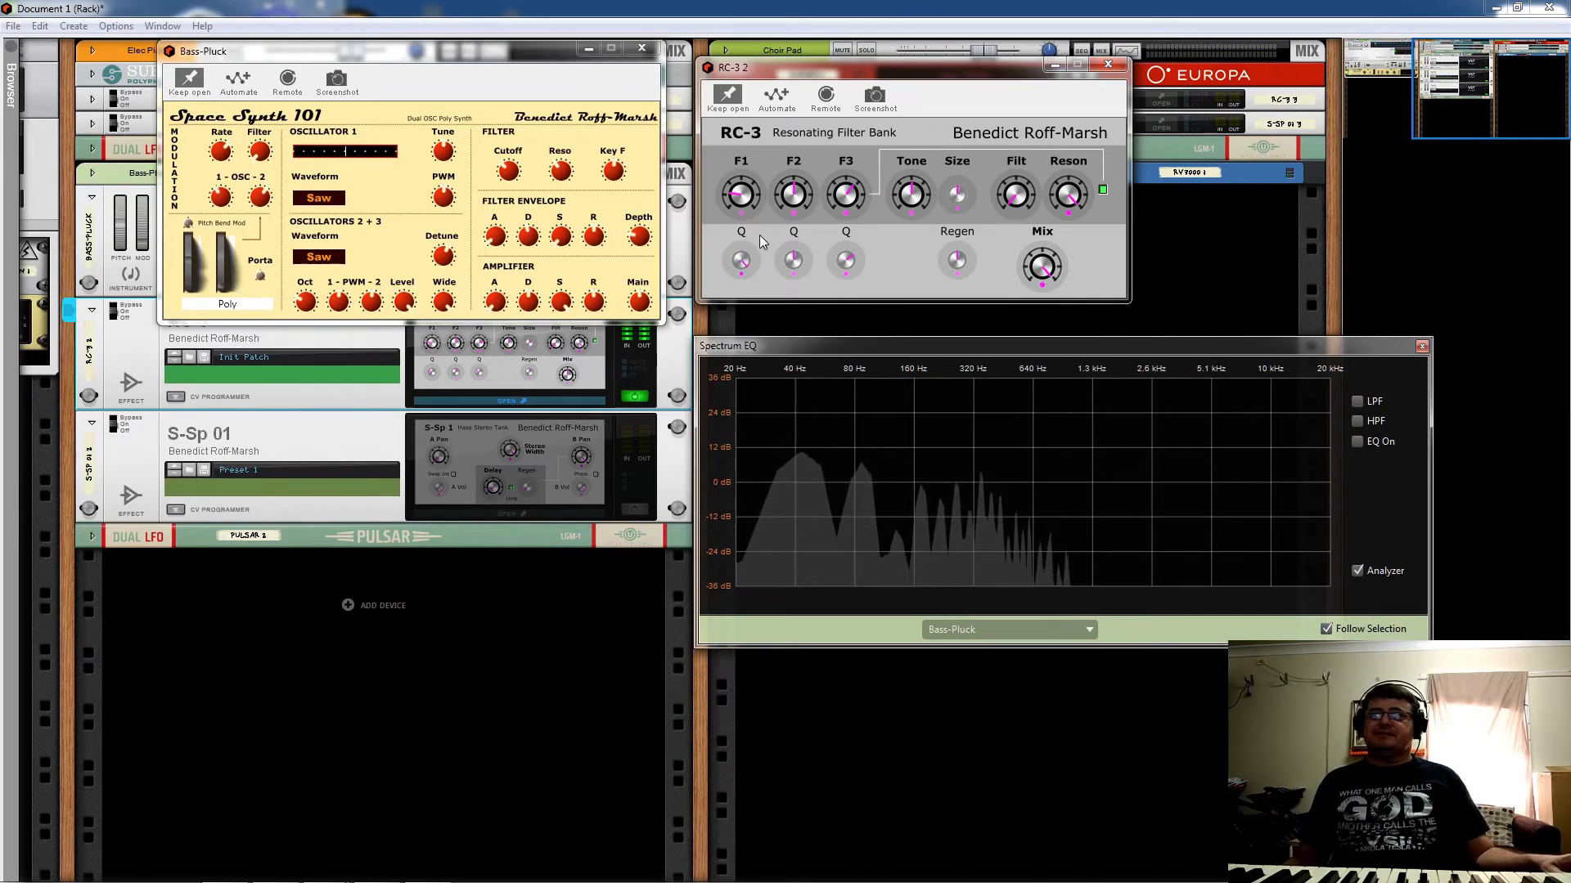
mouse_move(743, 198)
left_mouse_down()
mouse_move(745, 212)
mouse_move(759, 170)
mouse_move(751, 200)
left_mouse_up()
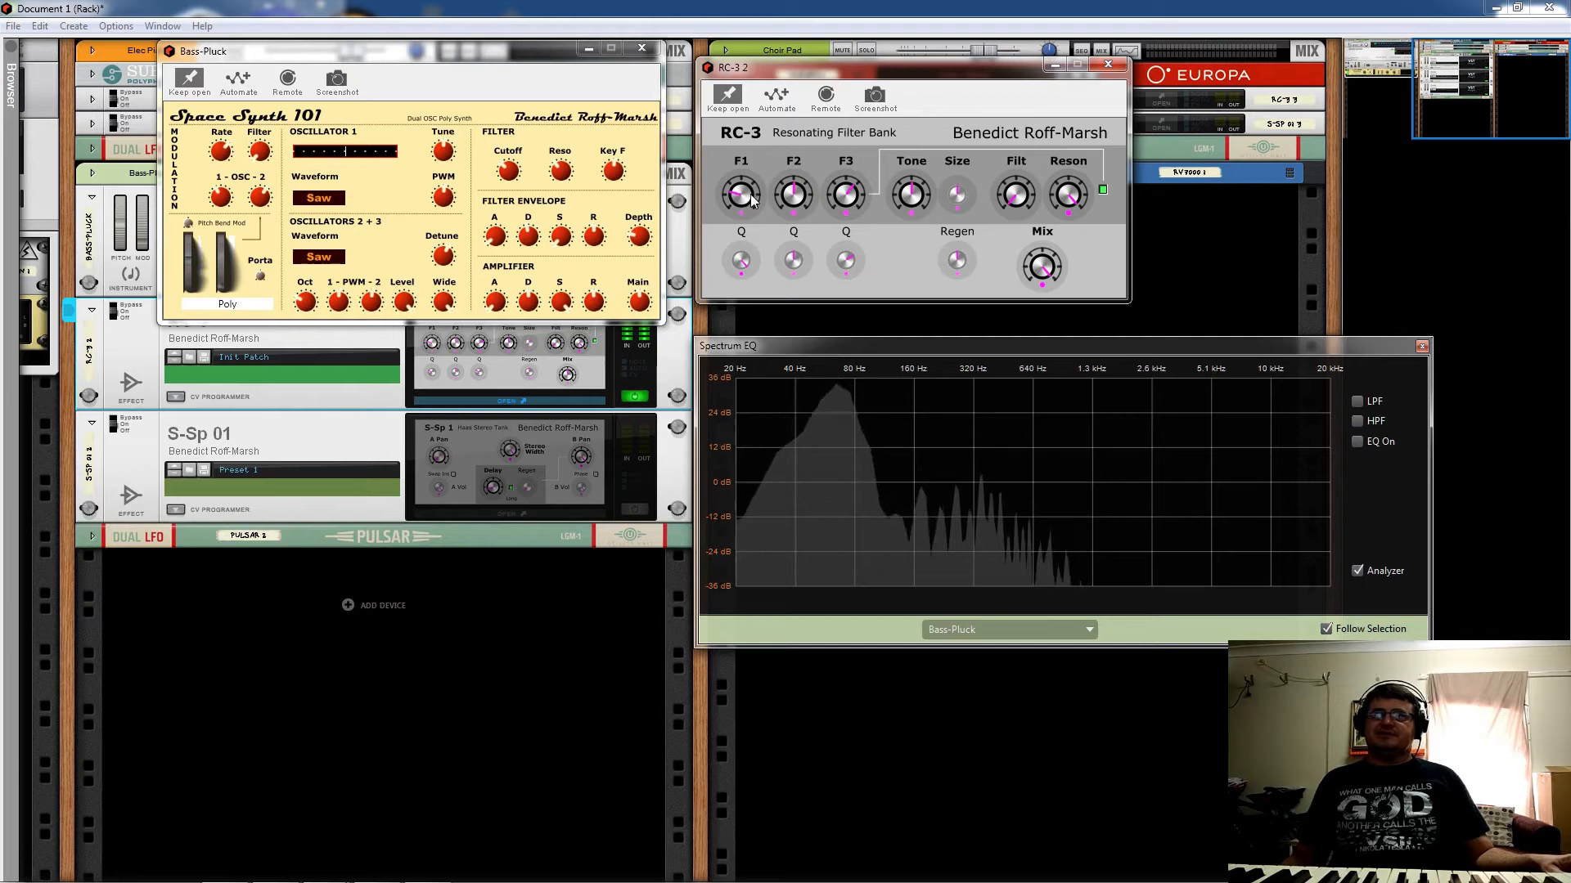
left_click_drag(742, 257, 745, 270)
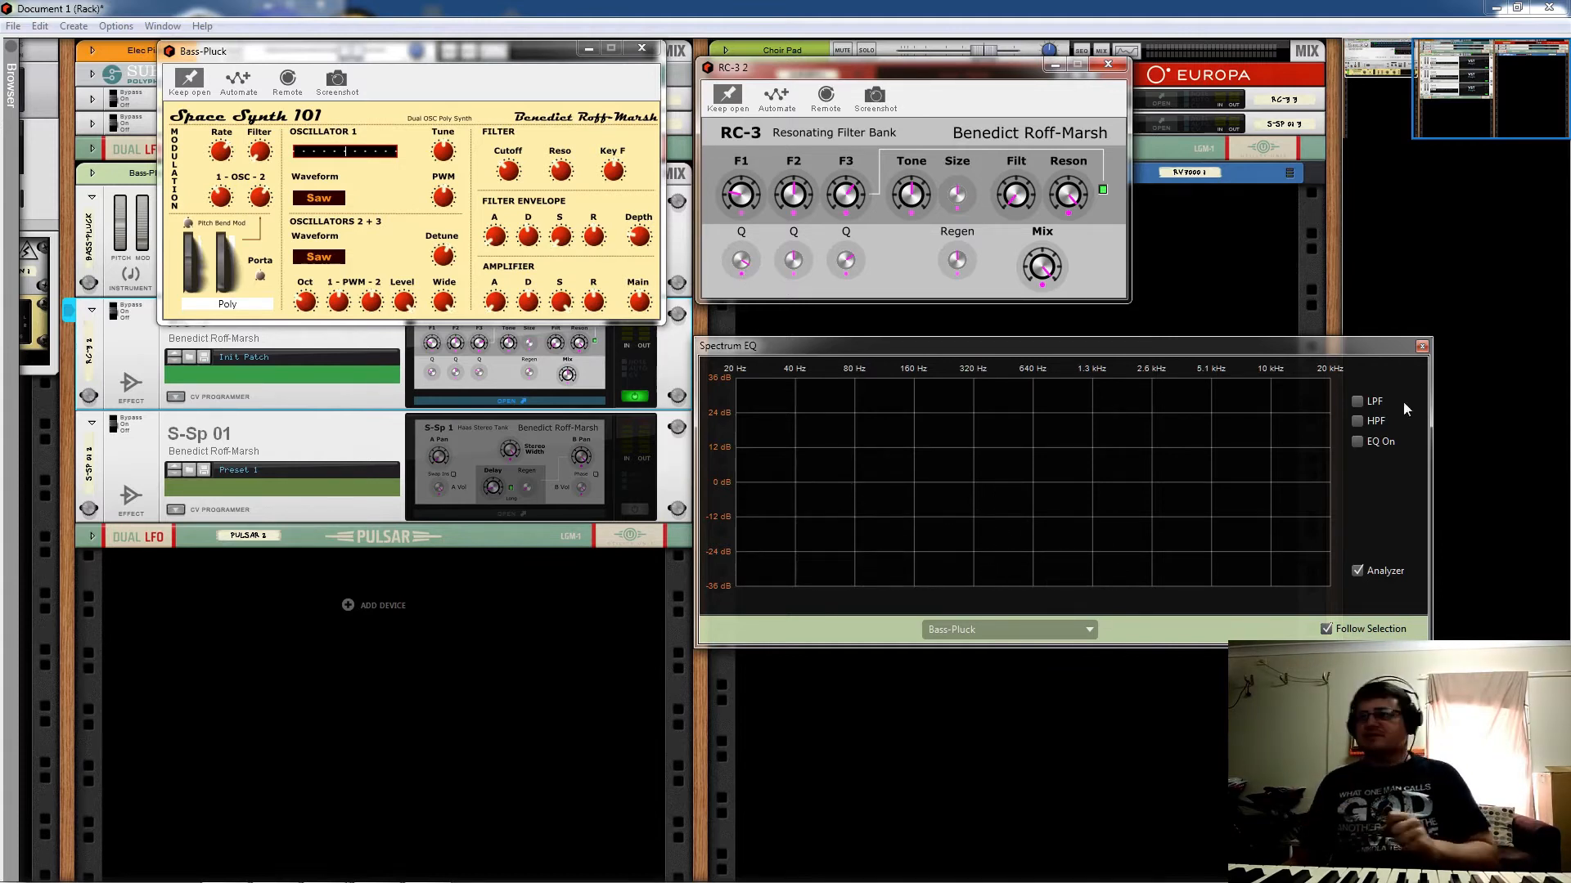
left_click(1421, 346)
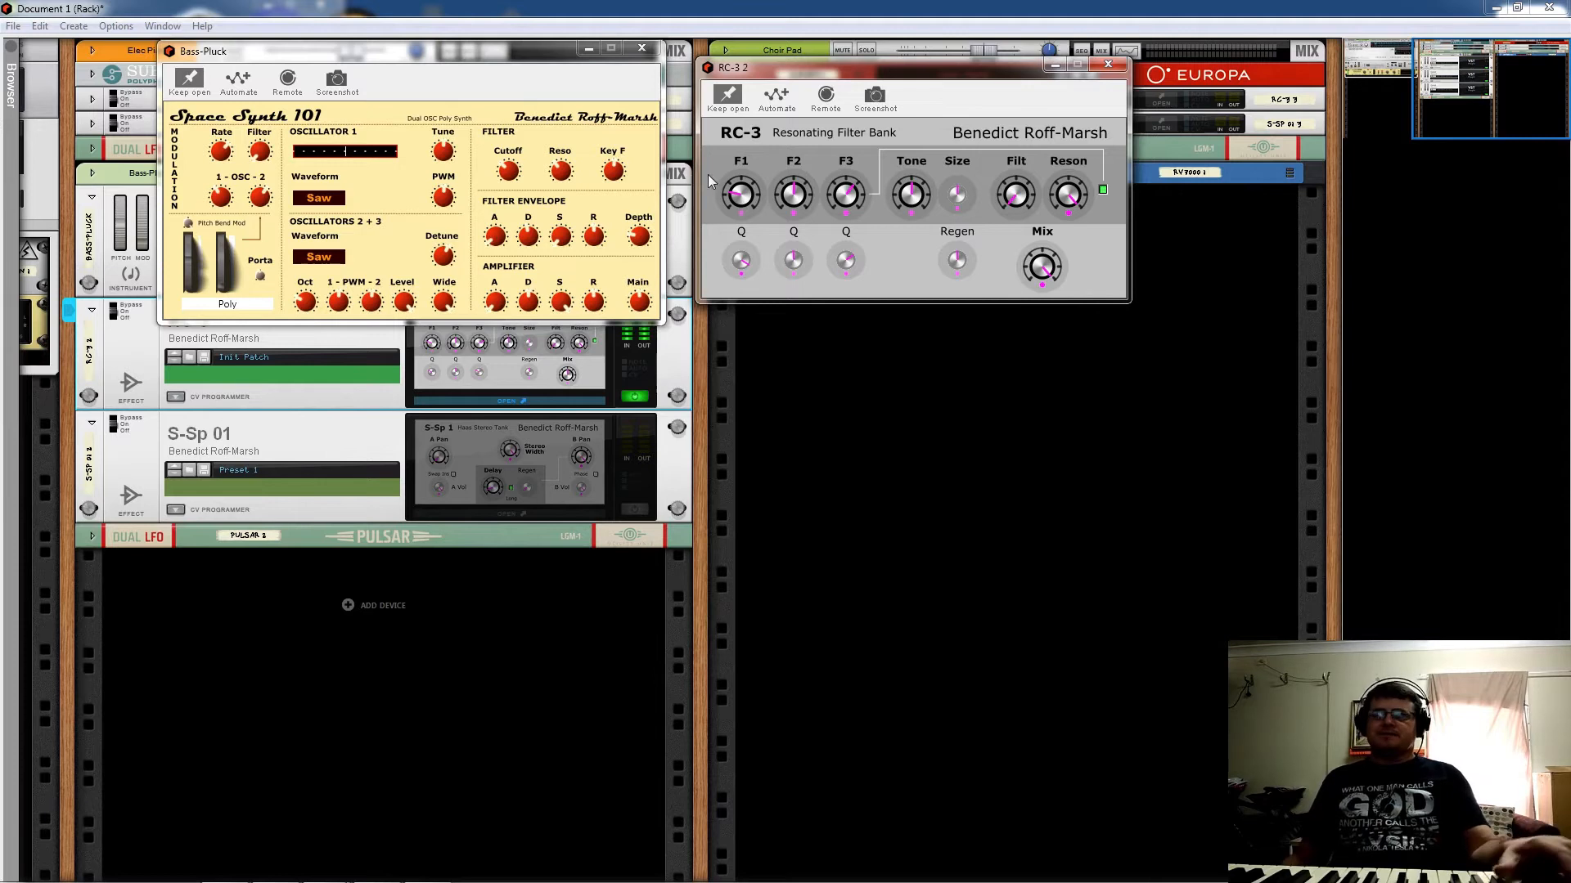
Step: Adjust the RC-3's F1, its Q, Tone and Mix while playing the Bass-Pluck
left_click_drag(741, 273, 750, 181)
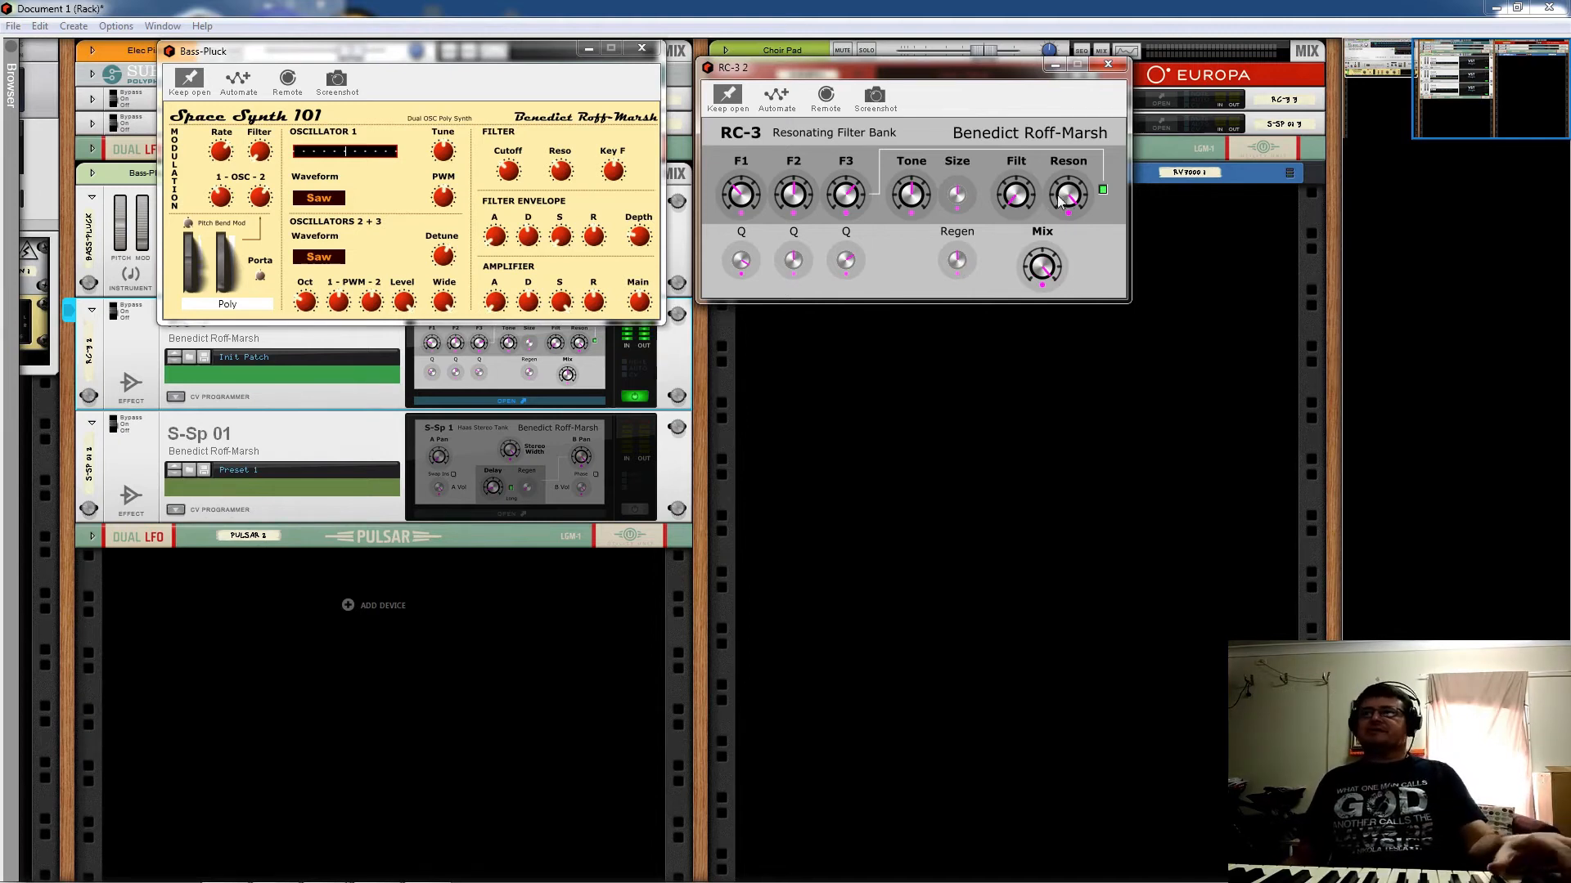
left_click_drag(1043, 267, 1048, 301)
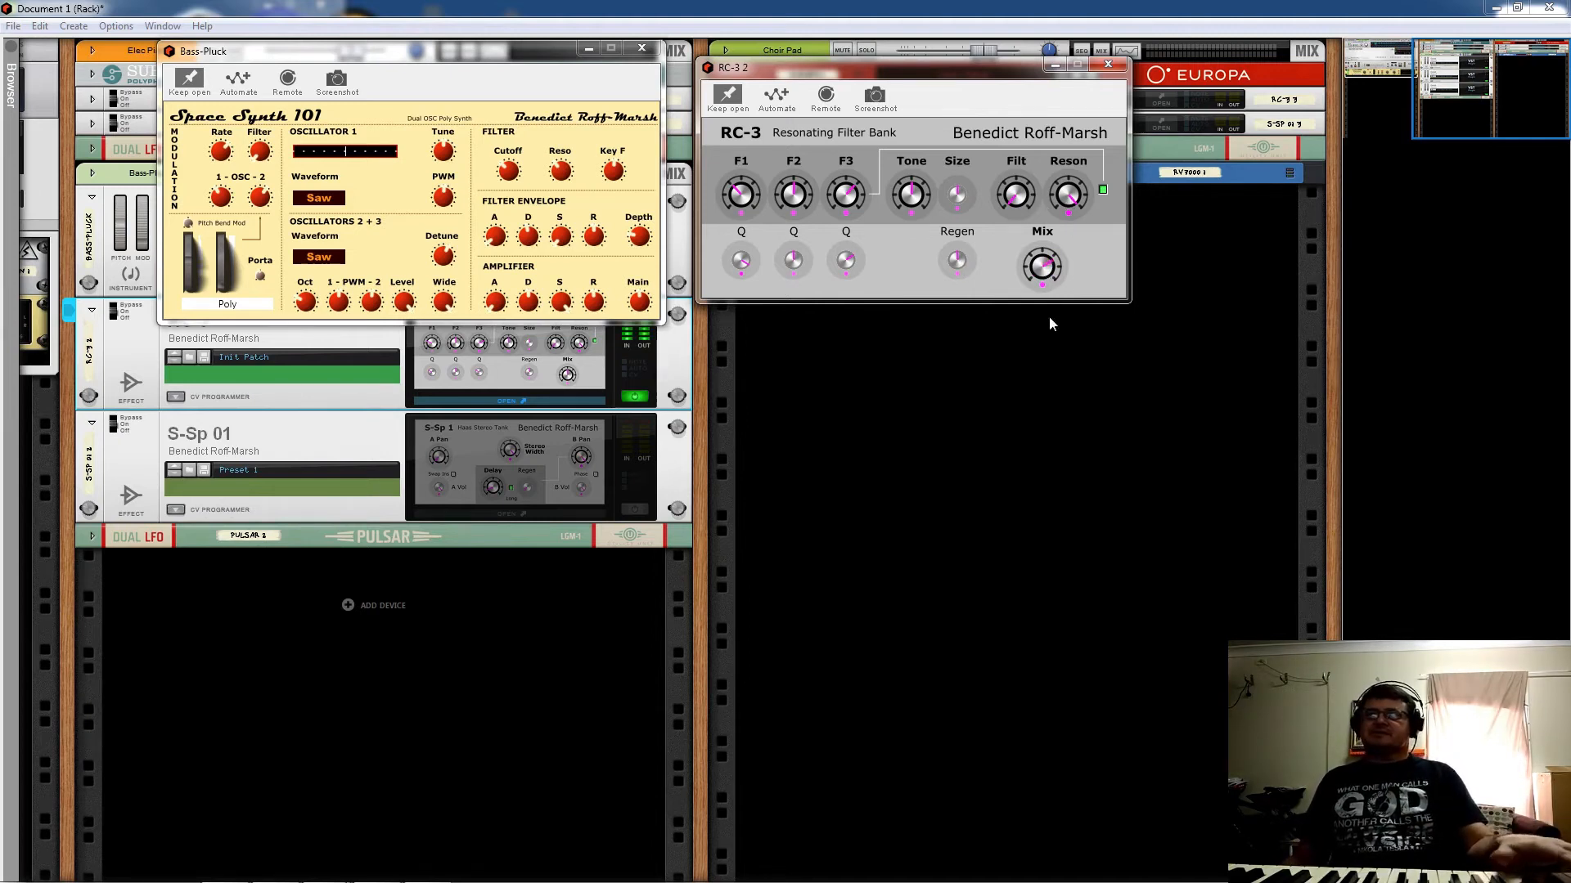
left_click_drag(917, 213, 911, 263)
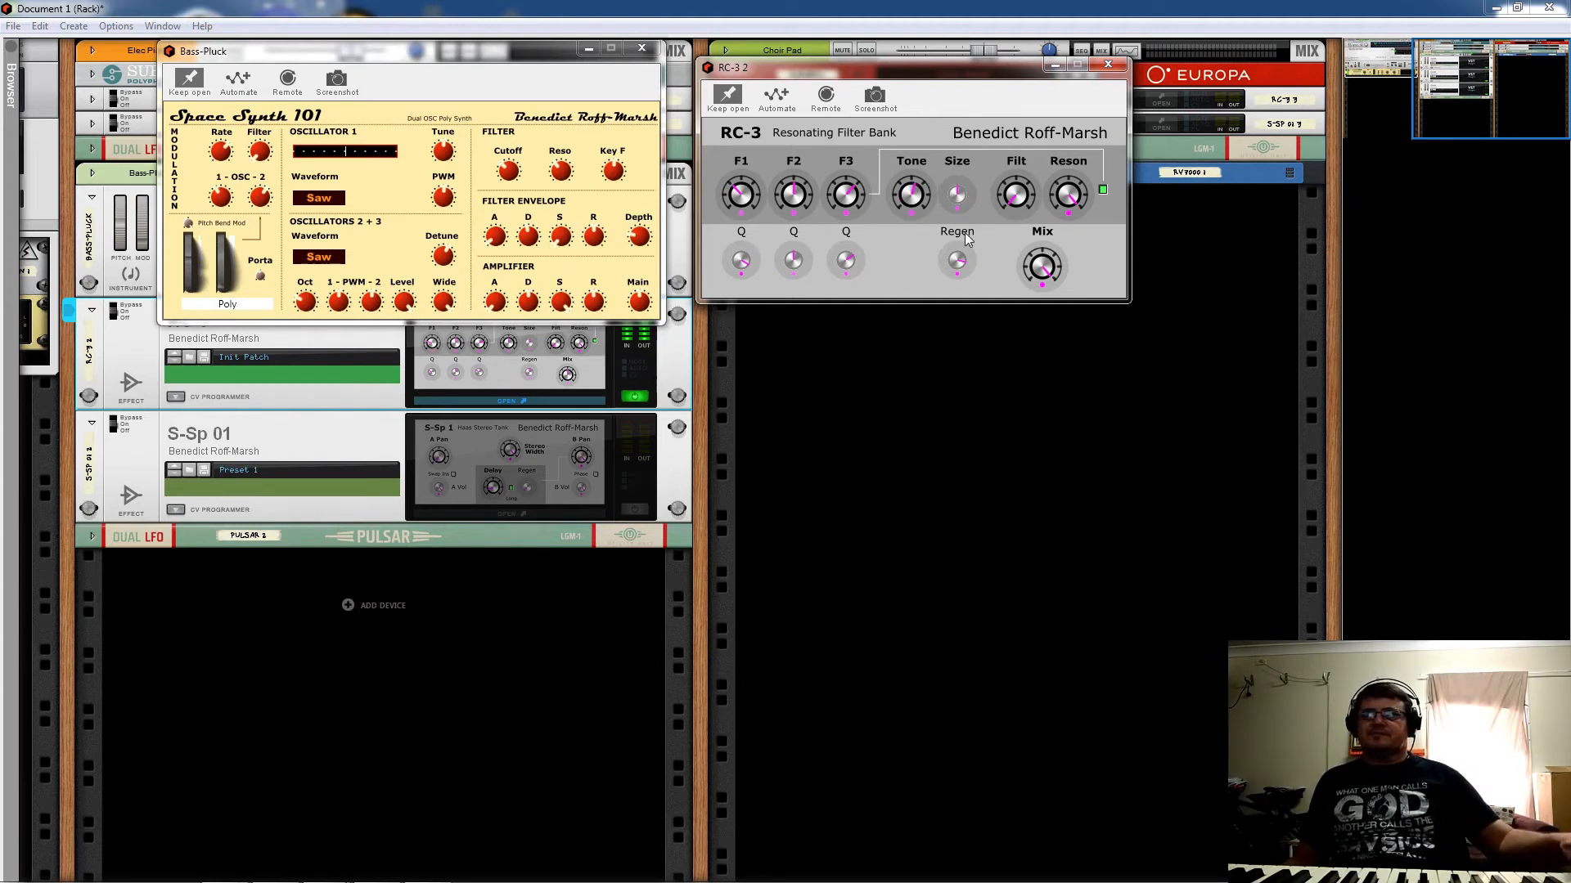
left_click_drag(1043, 341, 1050, 384)
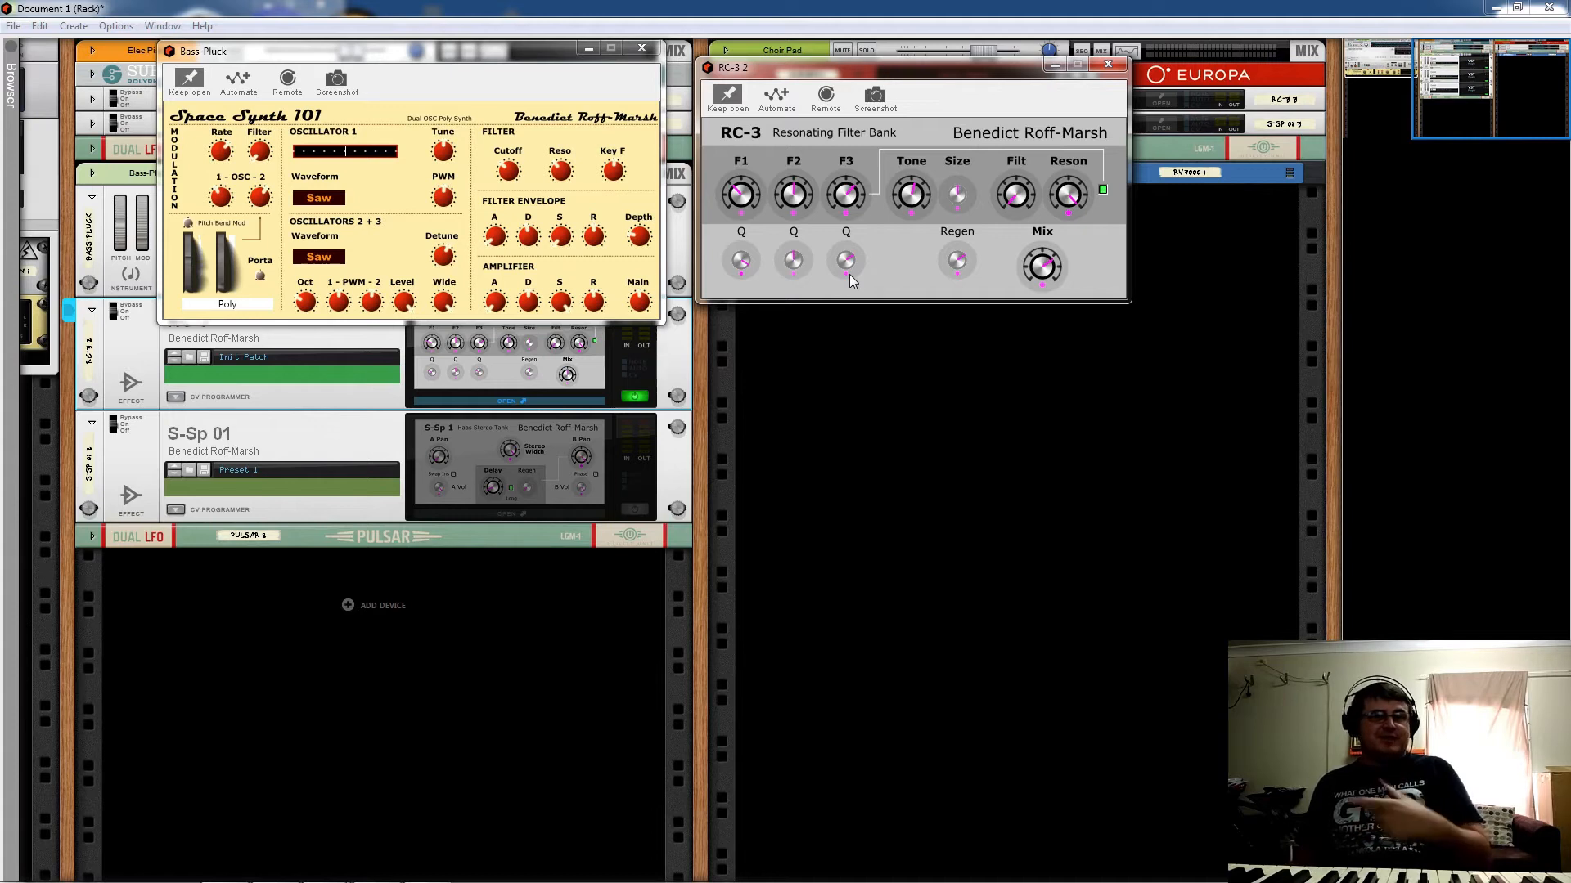
Step: Adjust the RC-3's Filt and Mix with the switch beside Reson turned off, and turn that switch back on
left_click(1102, 190)
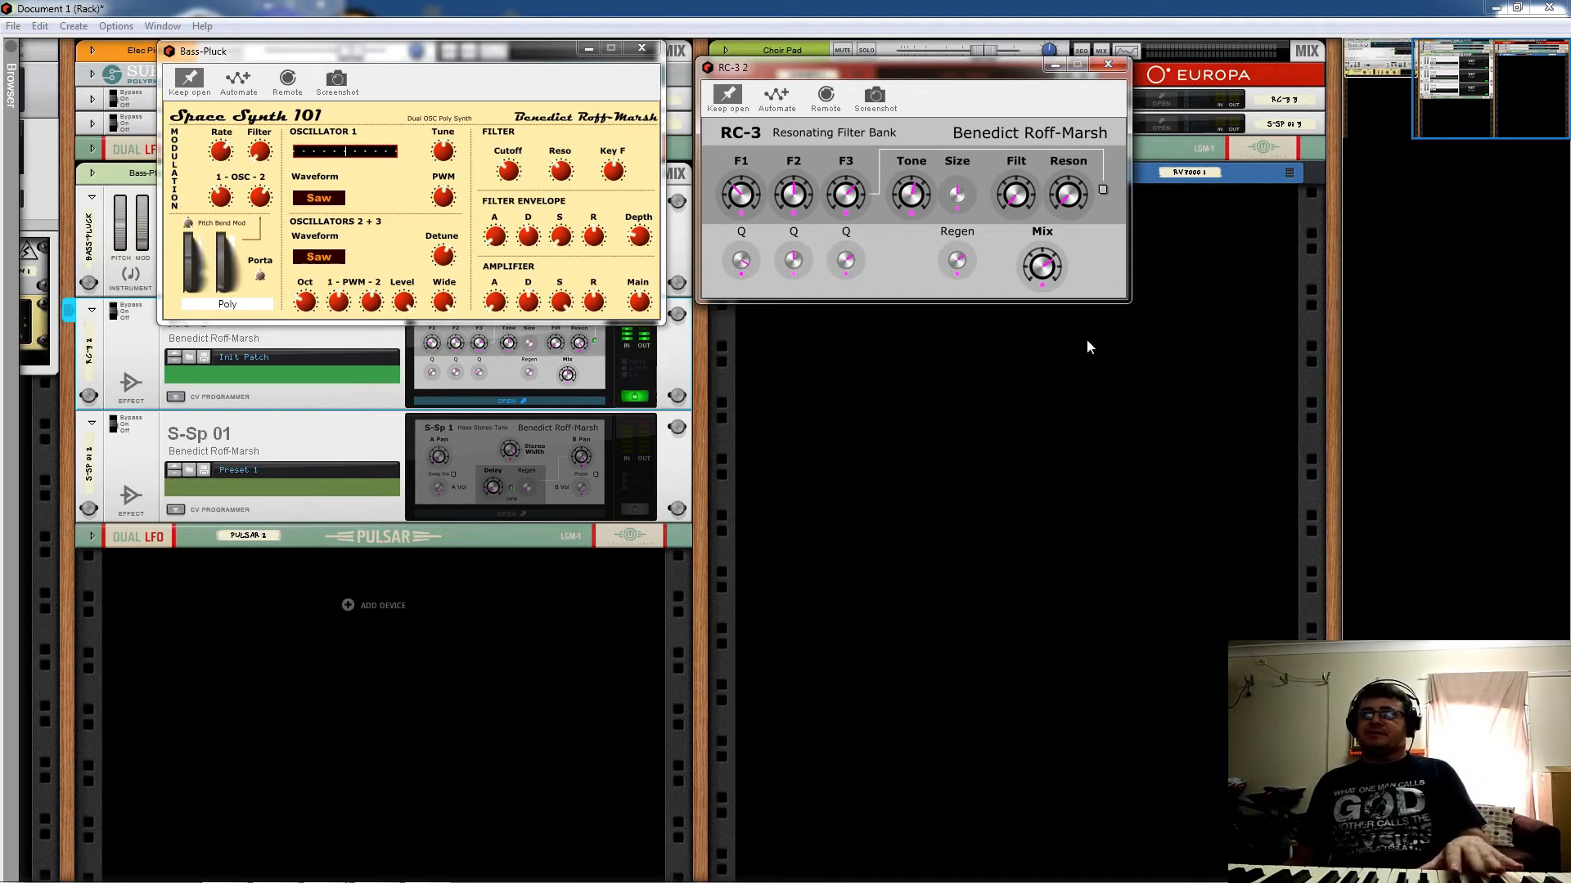
left_click_drag(1018, 197, 1011, 46)
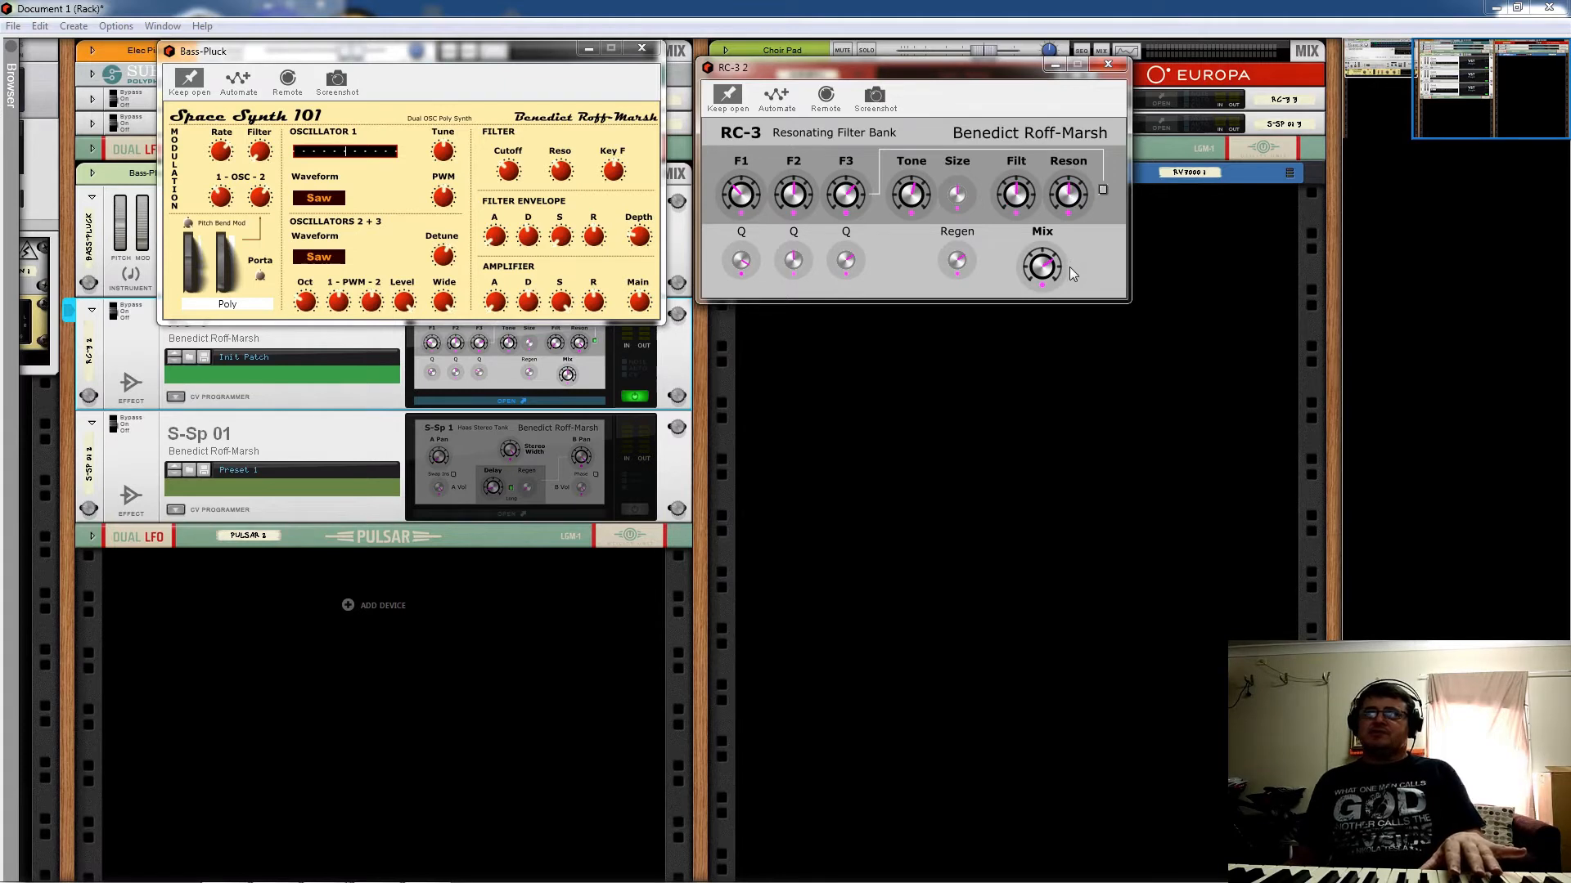
mouse_move(1045, 270)
left_mouse_down()
mouse_move(1065, 413)
mouse_move(1045, 273)
left_mouse_up()
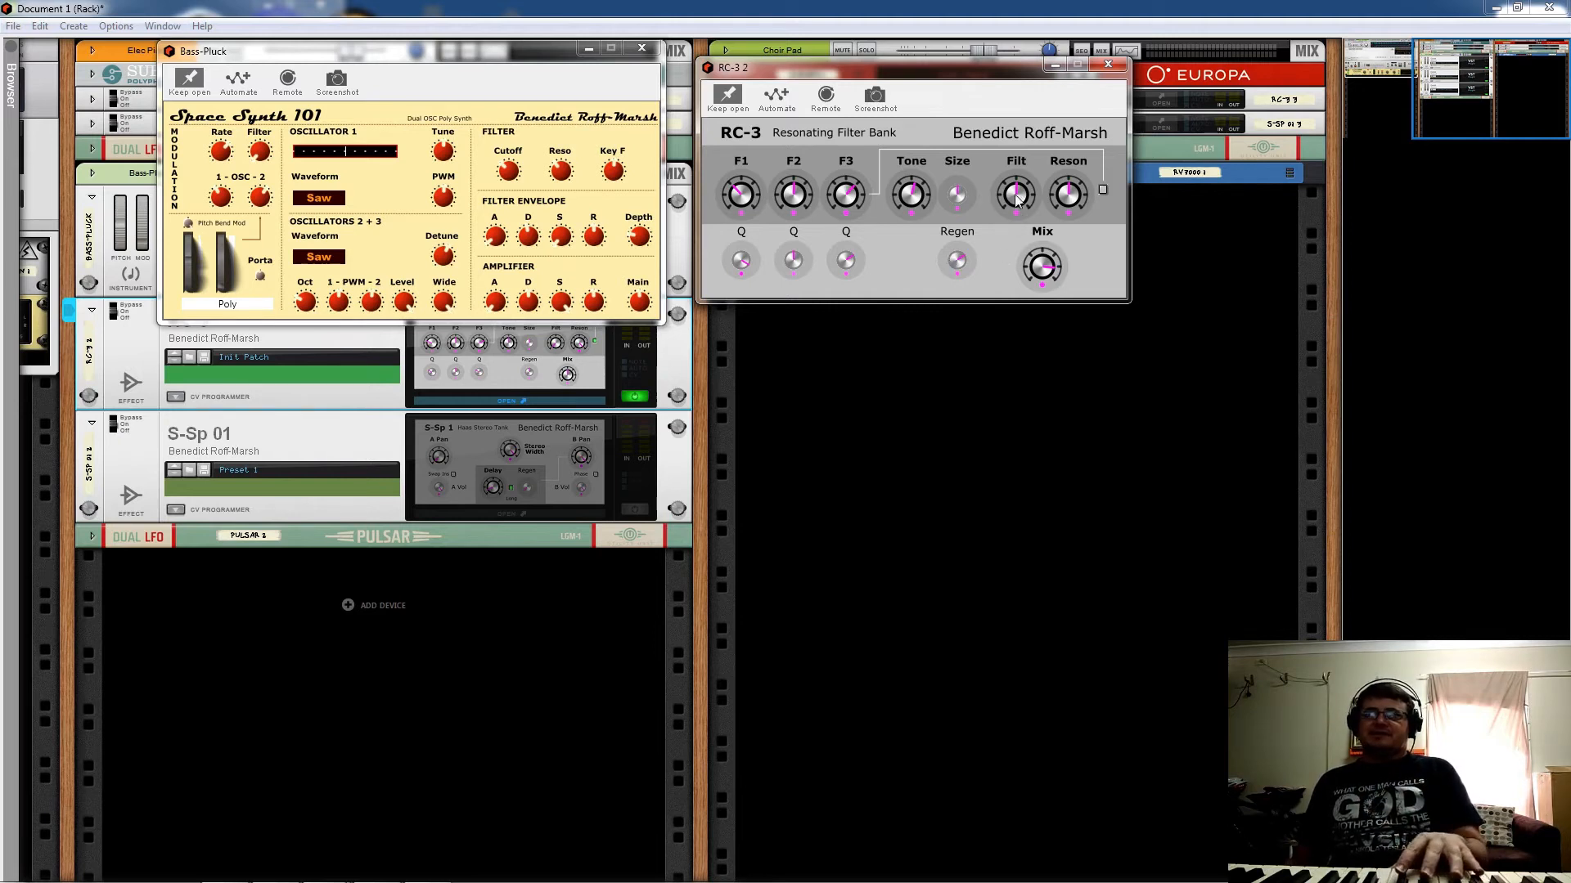
left_click(1103, 191)
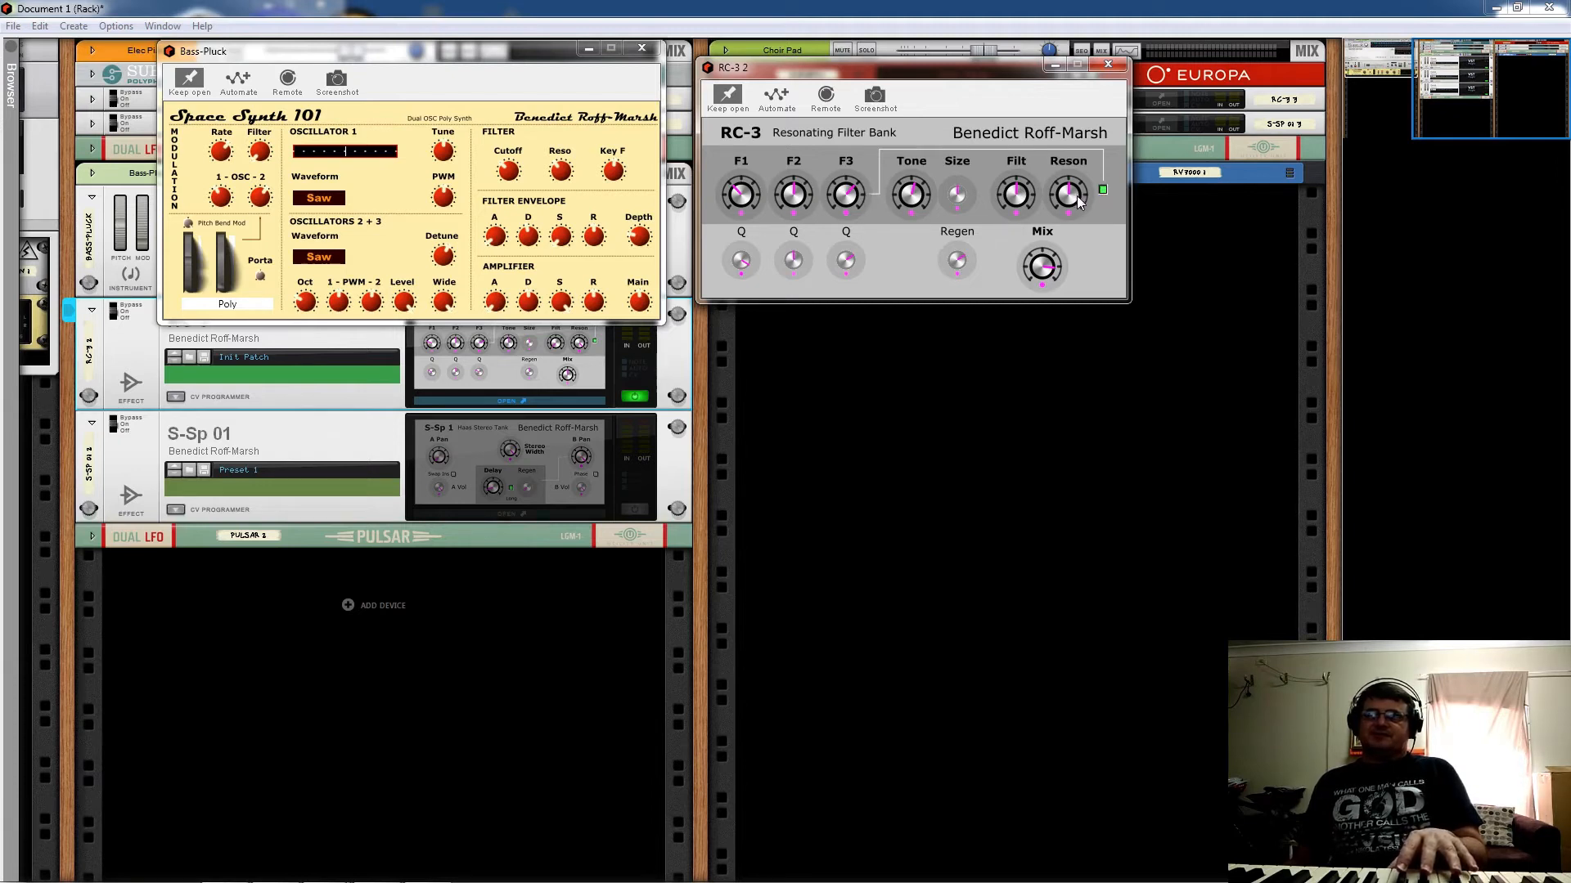
left_click_drag(1040, 270, 1041, 270)
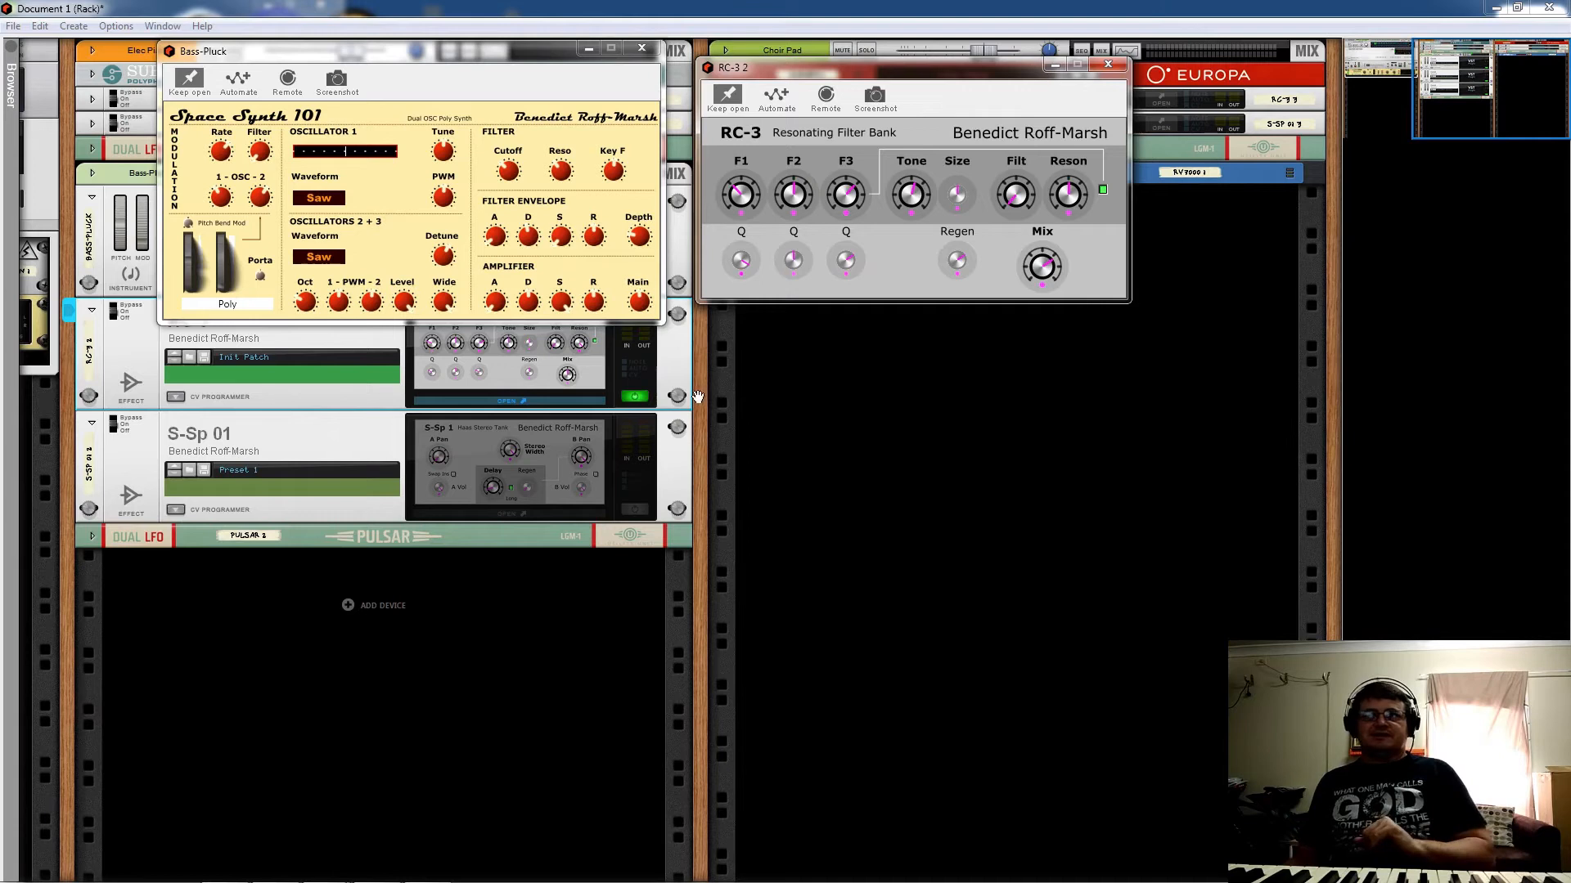
Step: Turn on the Bass-Pluck's S-Sp 01 and set its Pulsar's LFO 1 level to 31%, leaving the Pulsar collapsed
left_click(636, 512)
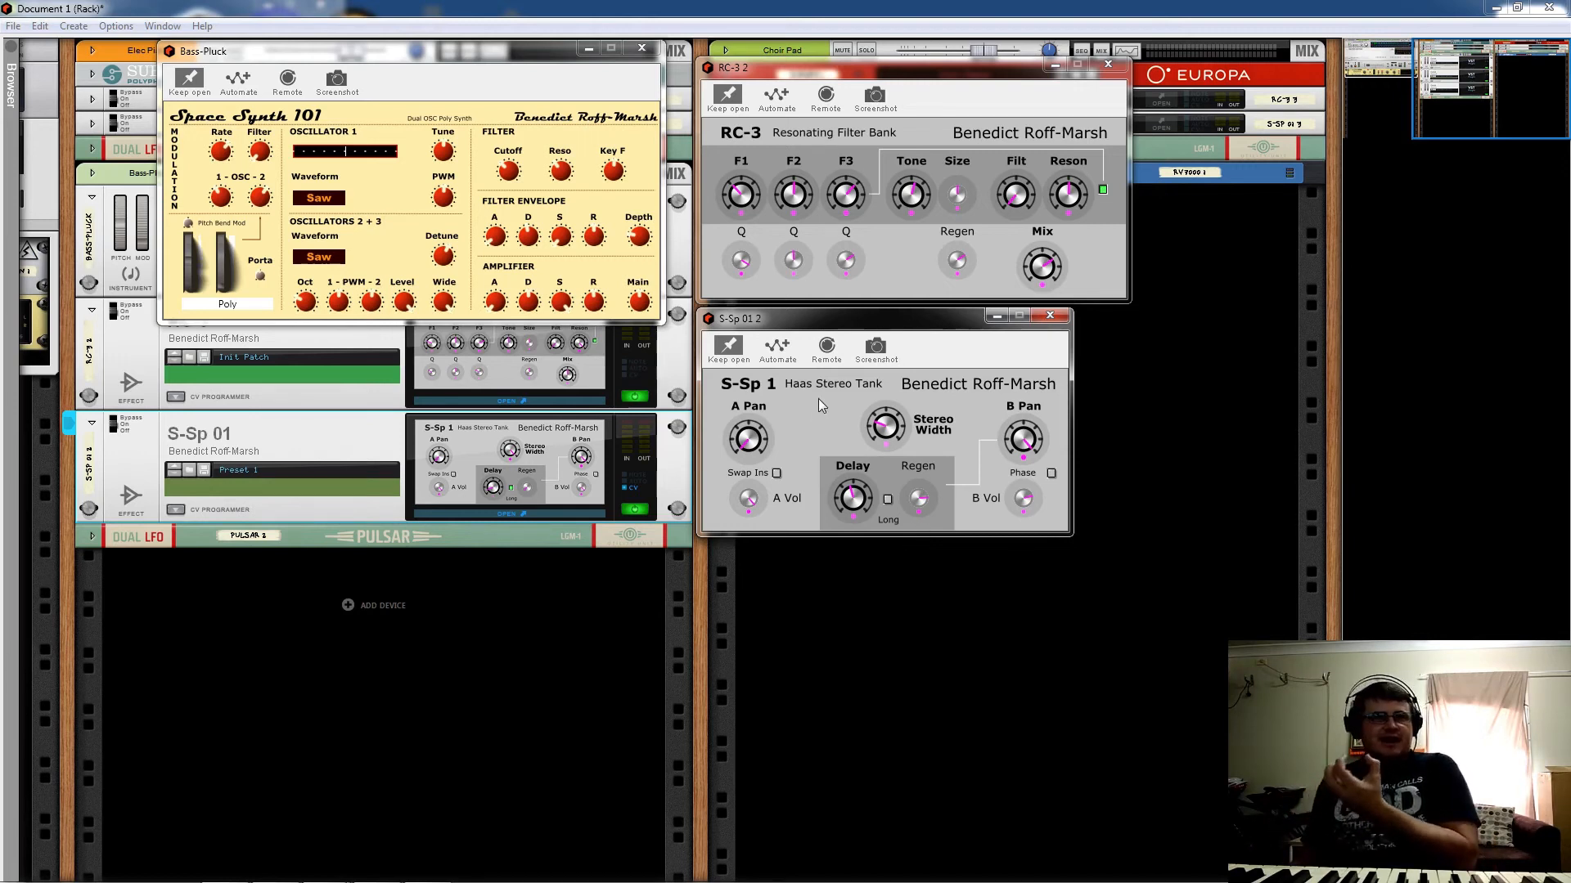
left_click(95, 533)
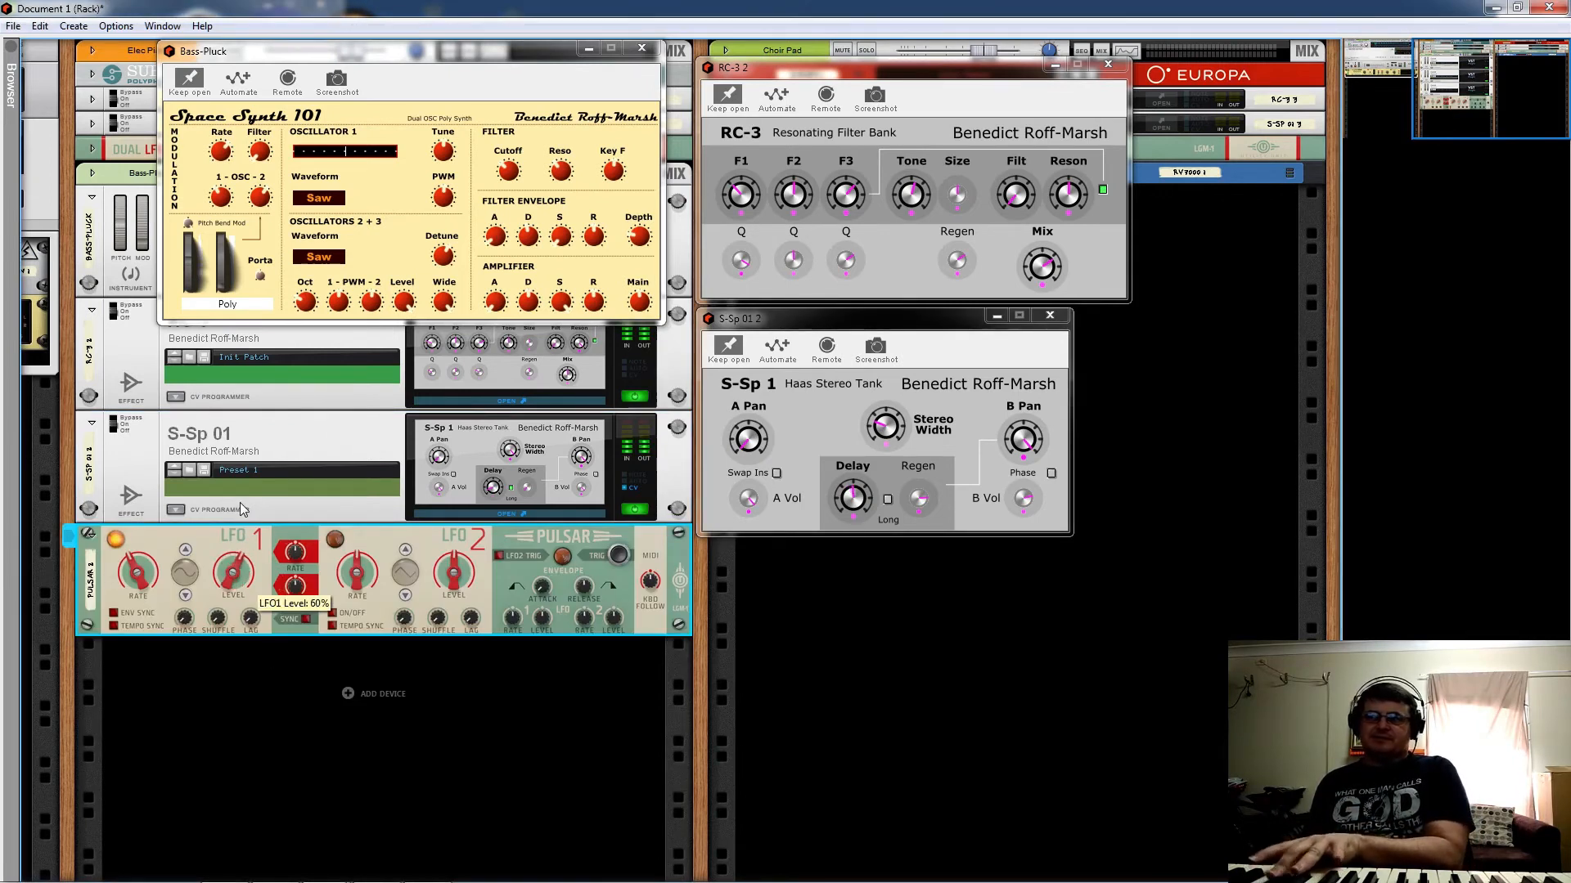
mouse_move(231, 546)
left_mouse_down()
mouse_move(221, 577)
mouse_move(244, 575)
mouse_move(258, 684)
mouse_move(254, 559)
left_mouse_up()
left_click_drag(255, 556, 245, 566)
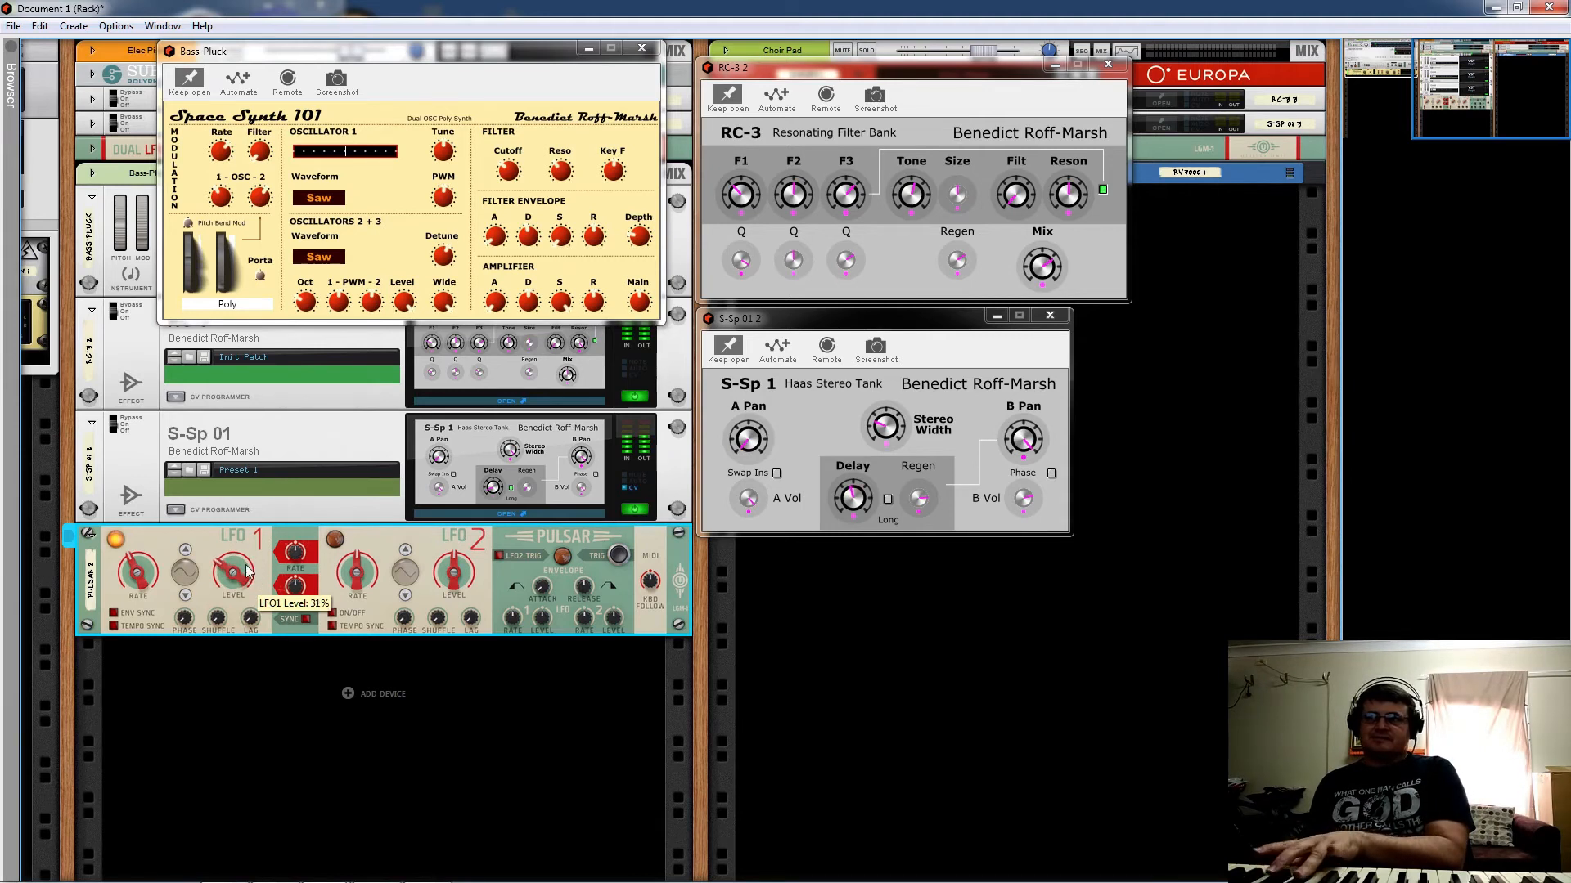
left_click(89, 533)
left_click(1018, 499)
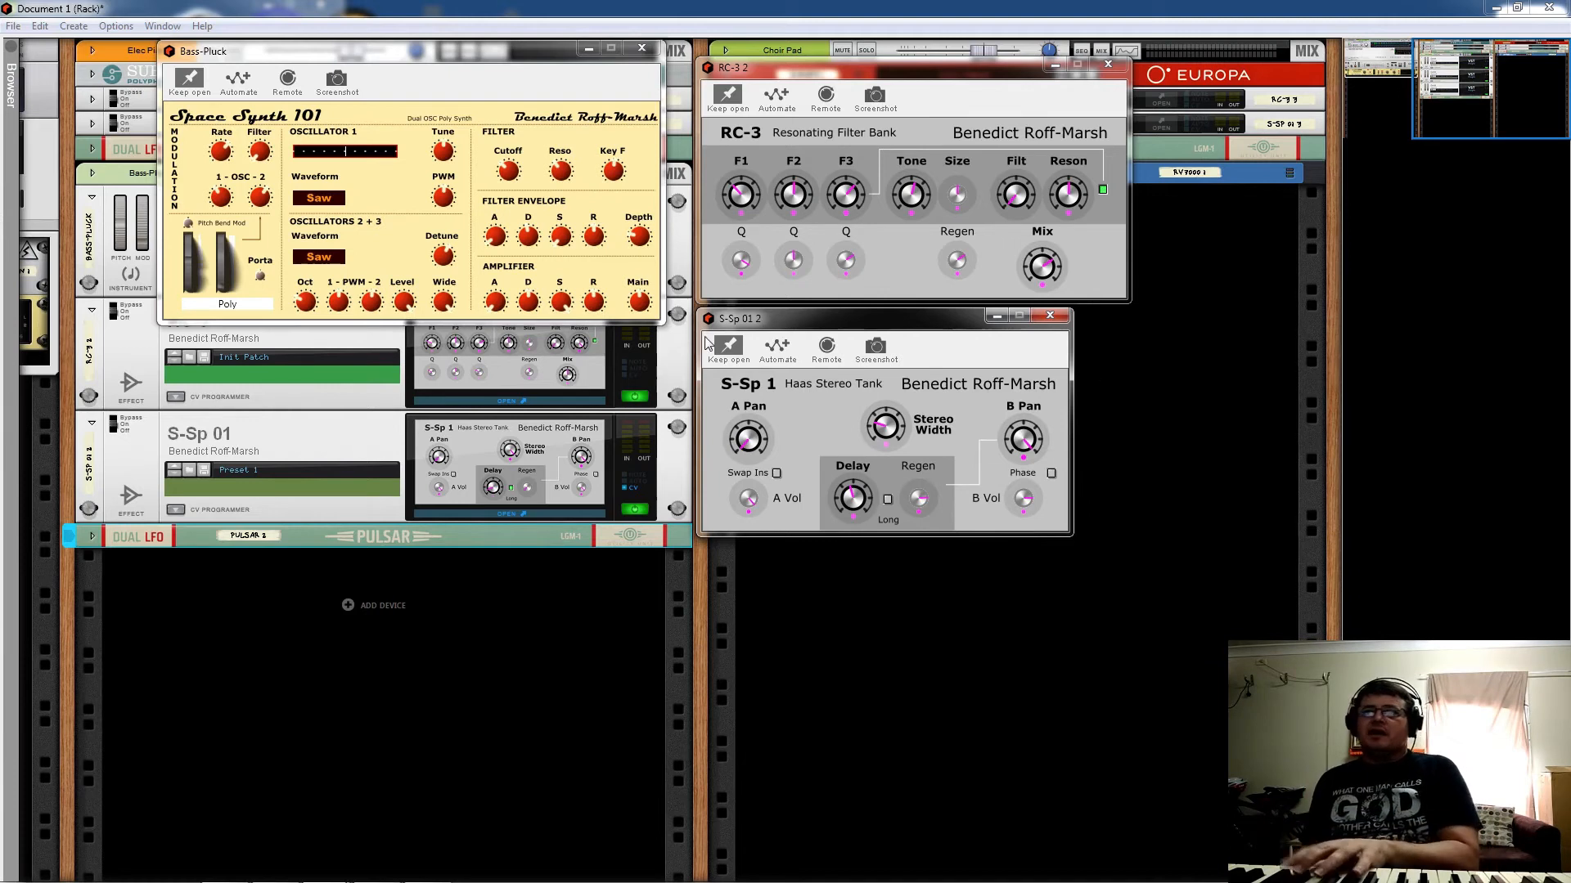
Step: Audition the Bass-Pluck with both effects off, with only the RC-3 on, and with the S-Sp 01 added
left_click(635, 398)
left_click(633, 509)
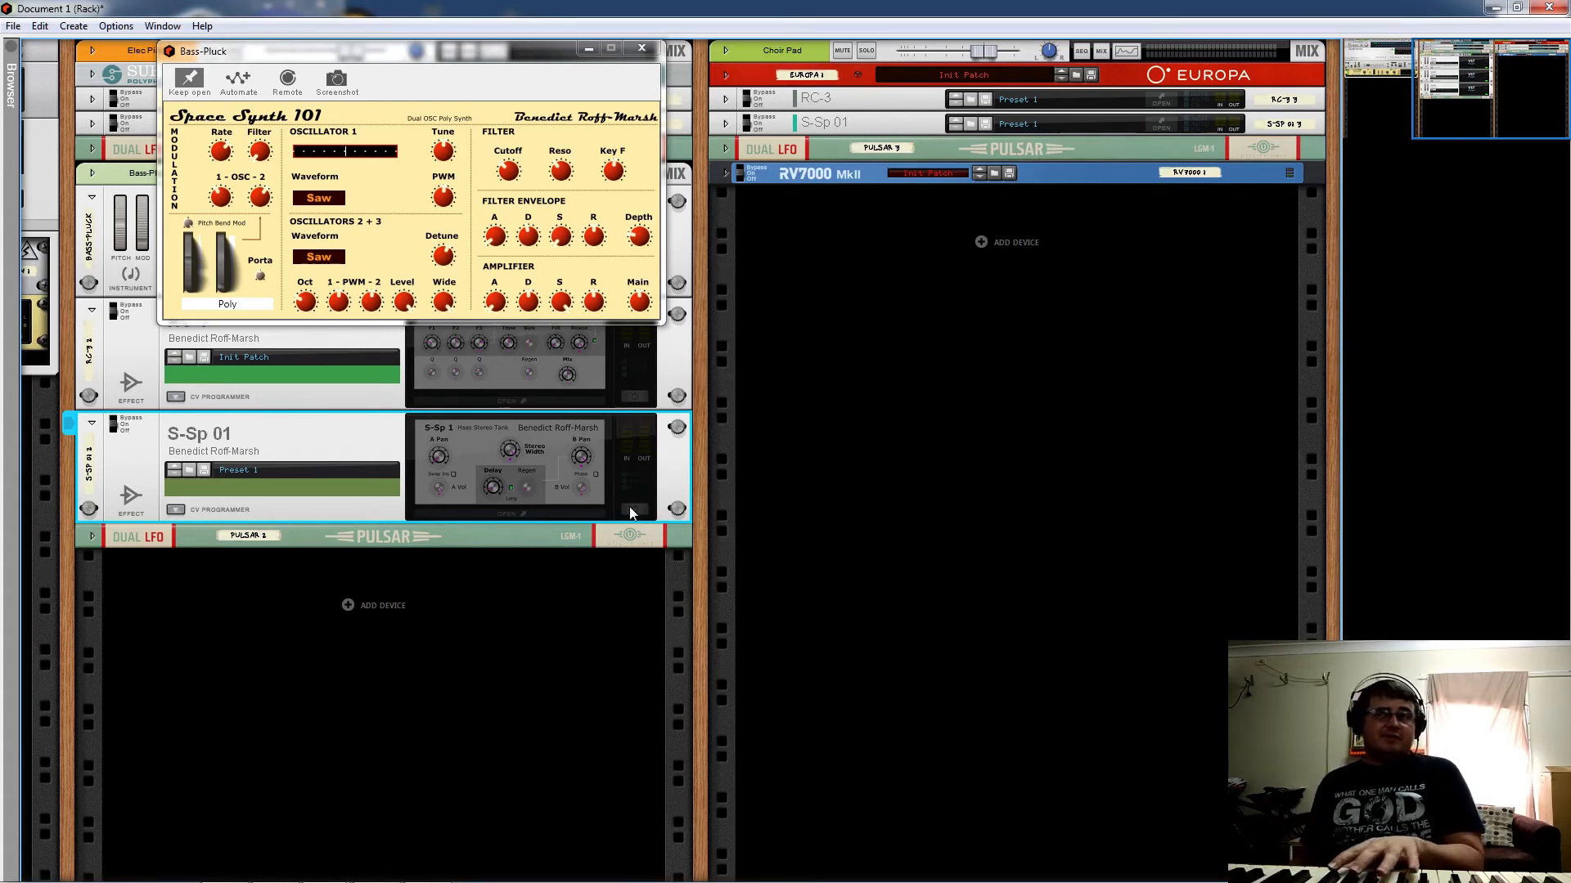
left_click(636, 398)
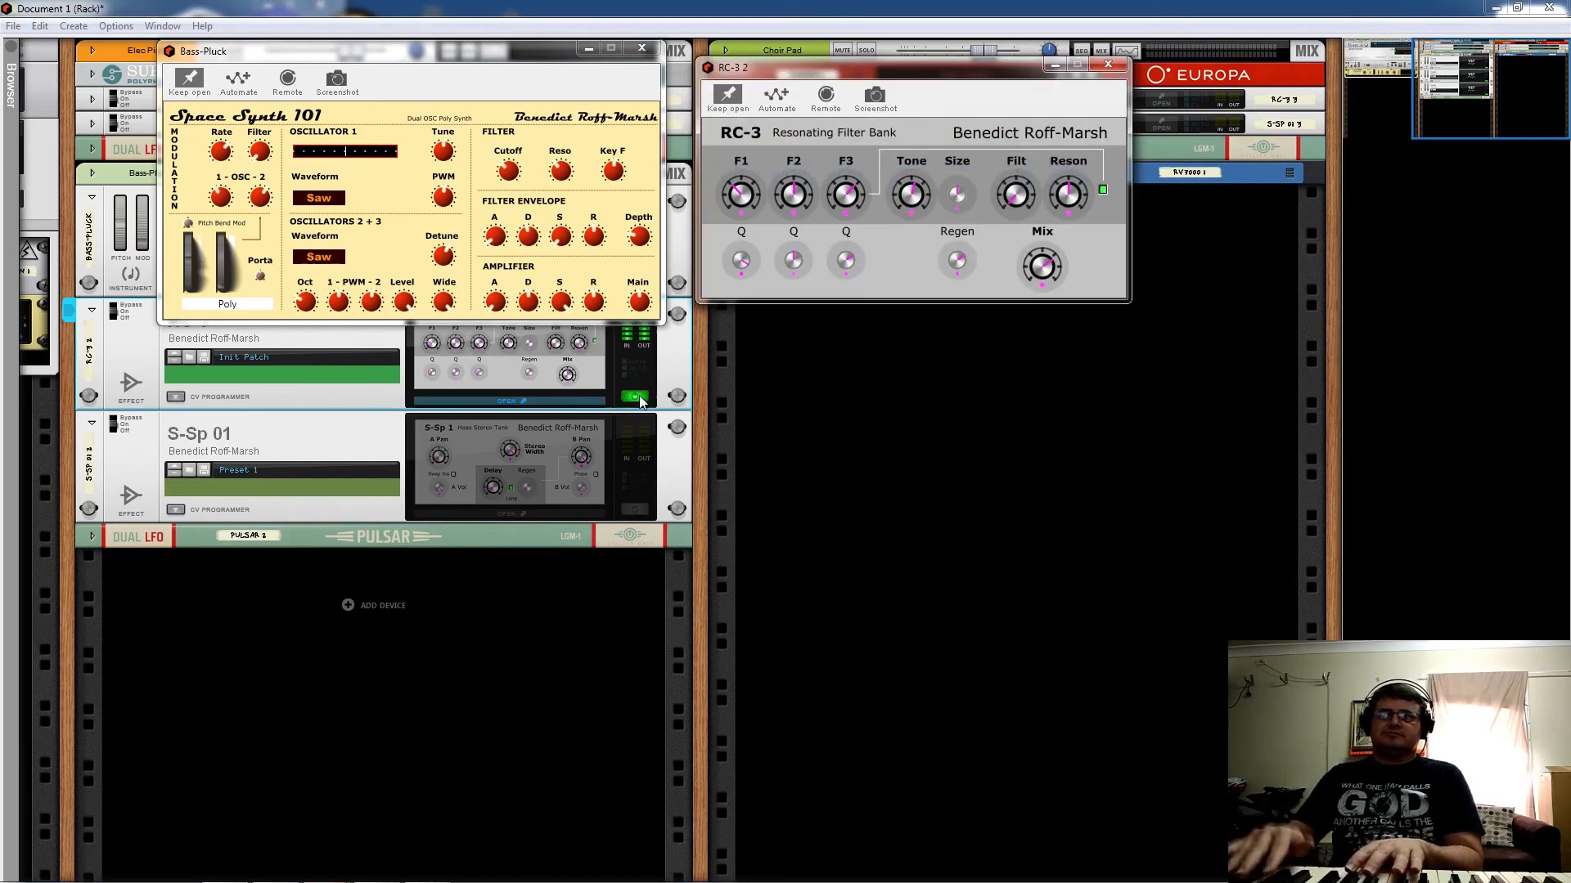
left_click(634, 511)
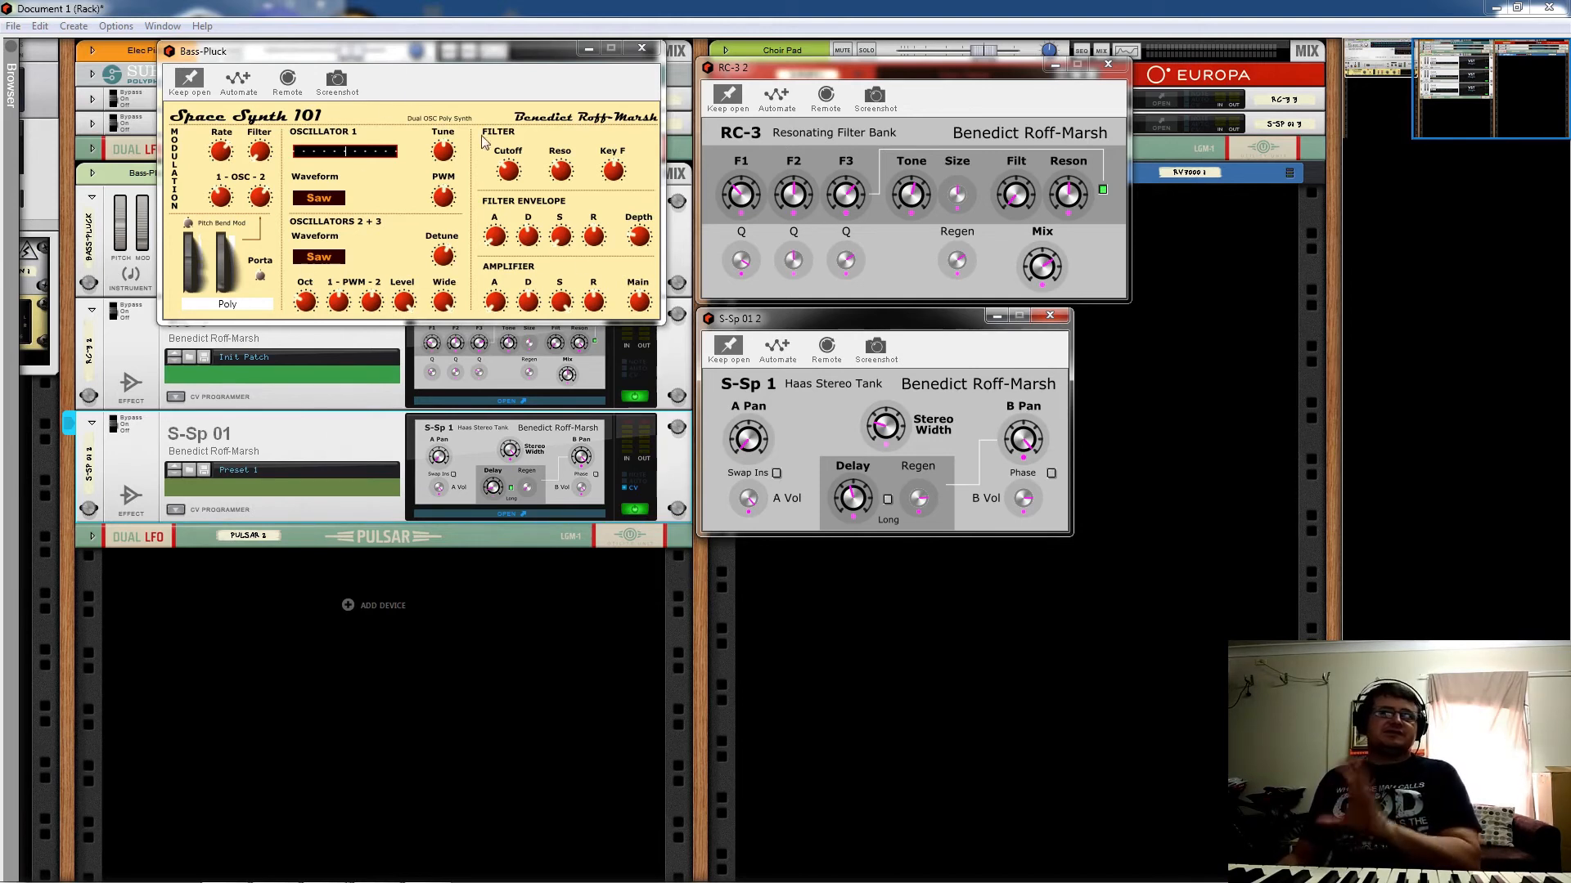
Step: Close the Space Synth 101 editor, turn off the Bass-Pluck's RC-3 and S-Sp 01, and collapse all three devices
left_click(652, 50)
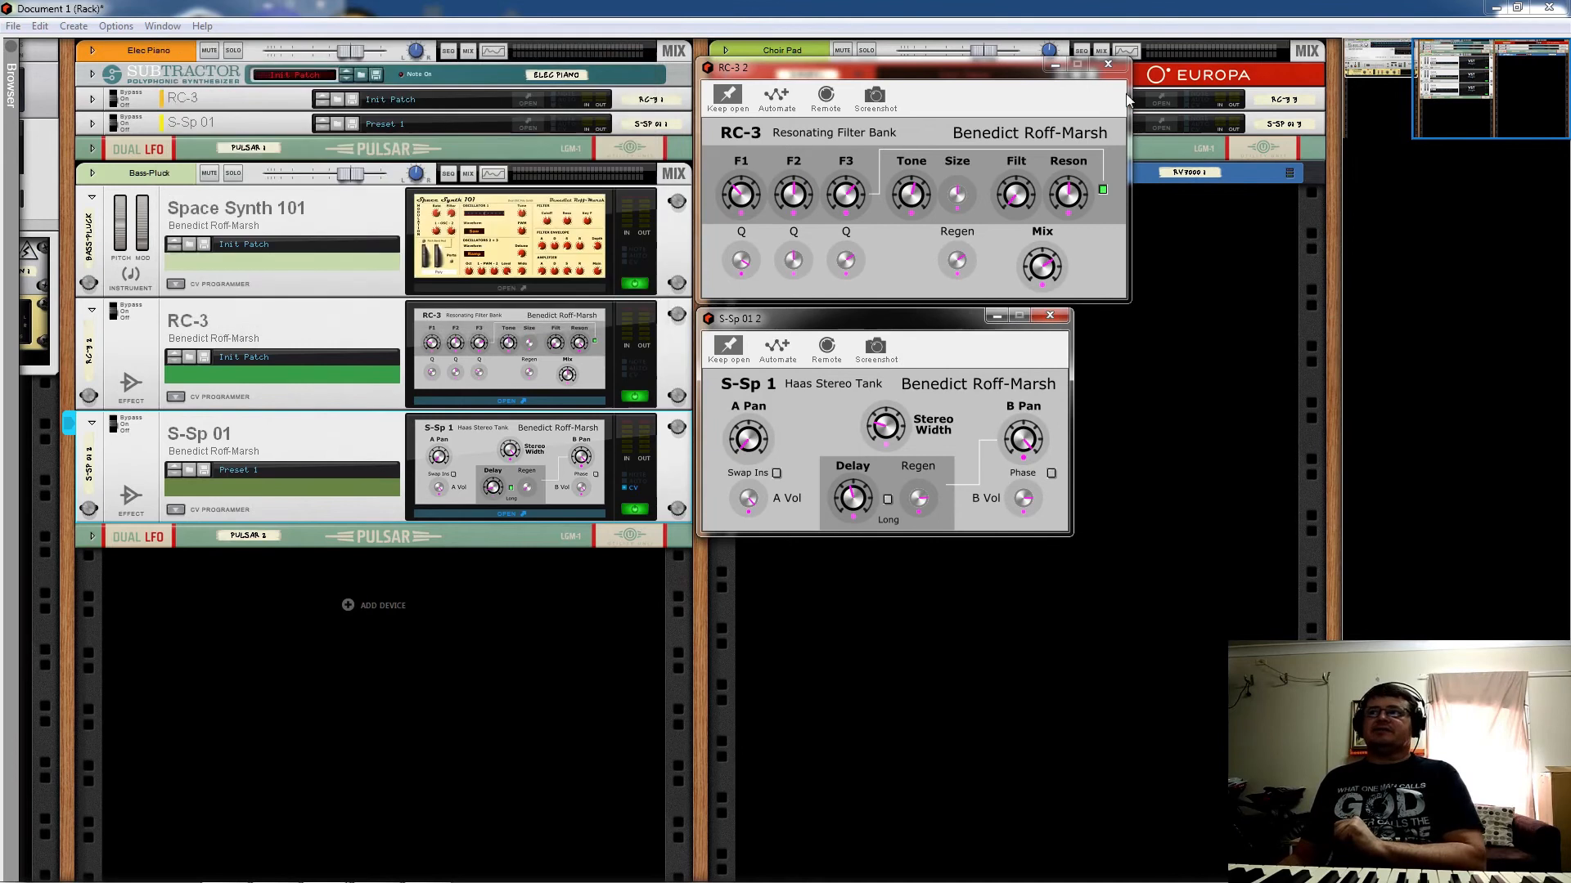
left_click(634, 397)
left_click(634, 509)
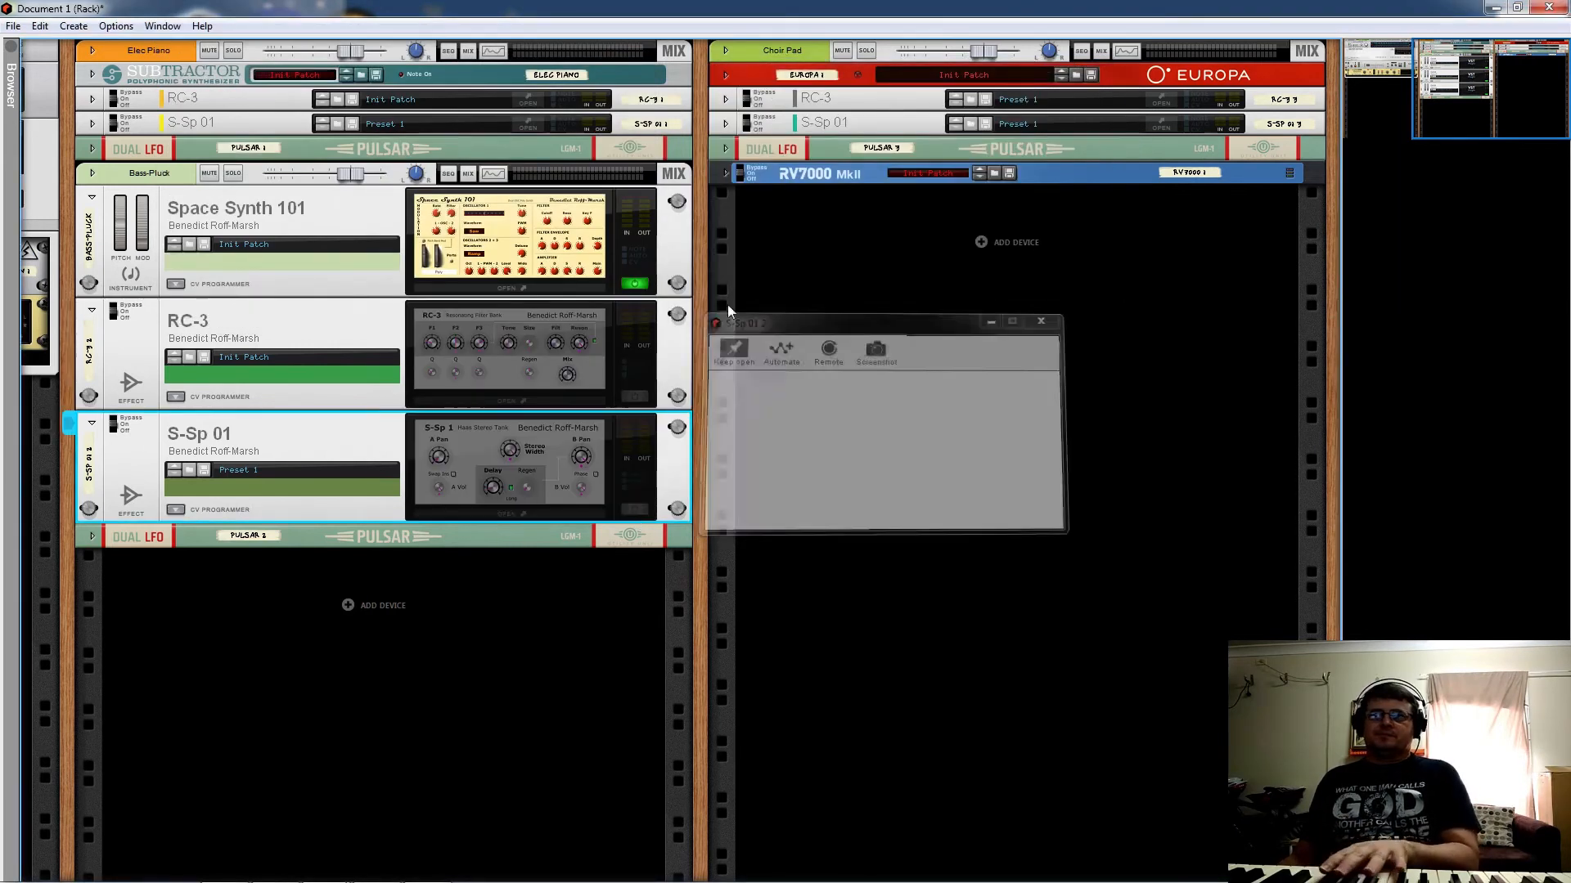
left_click(92, 197)
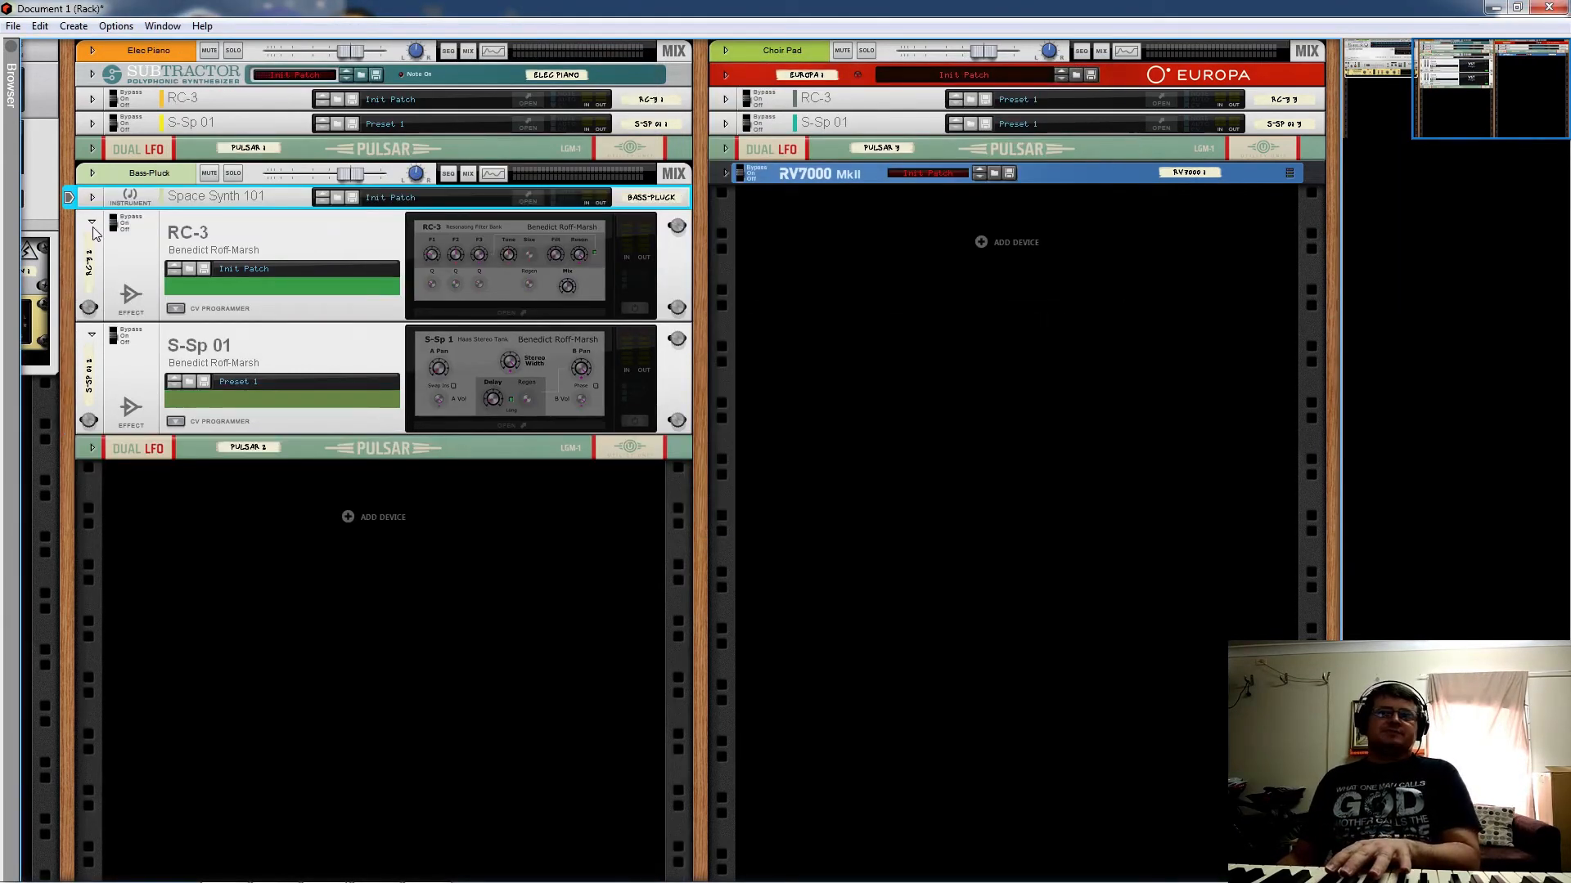
left_click(92, 222)
left_click(91, 246)
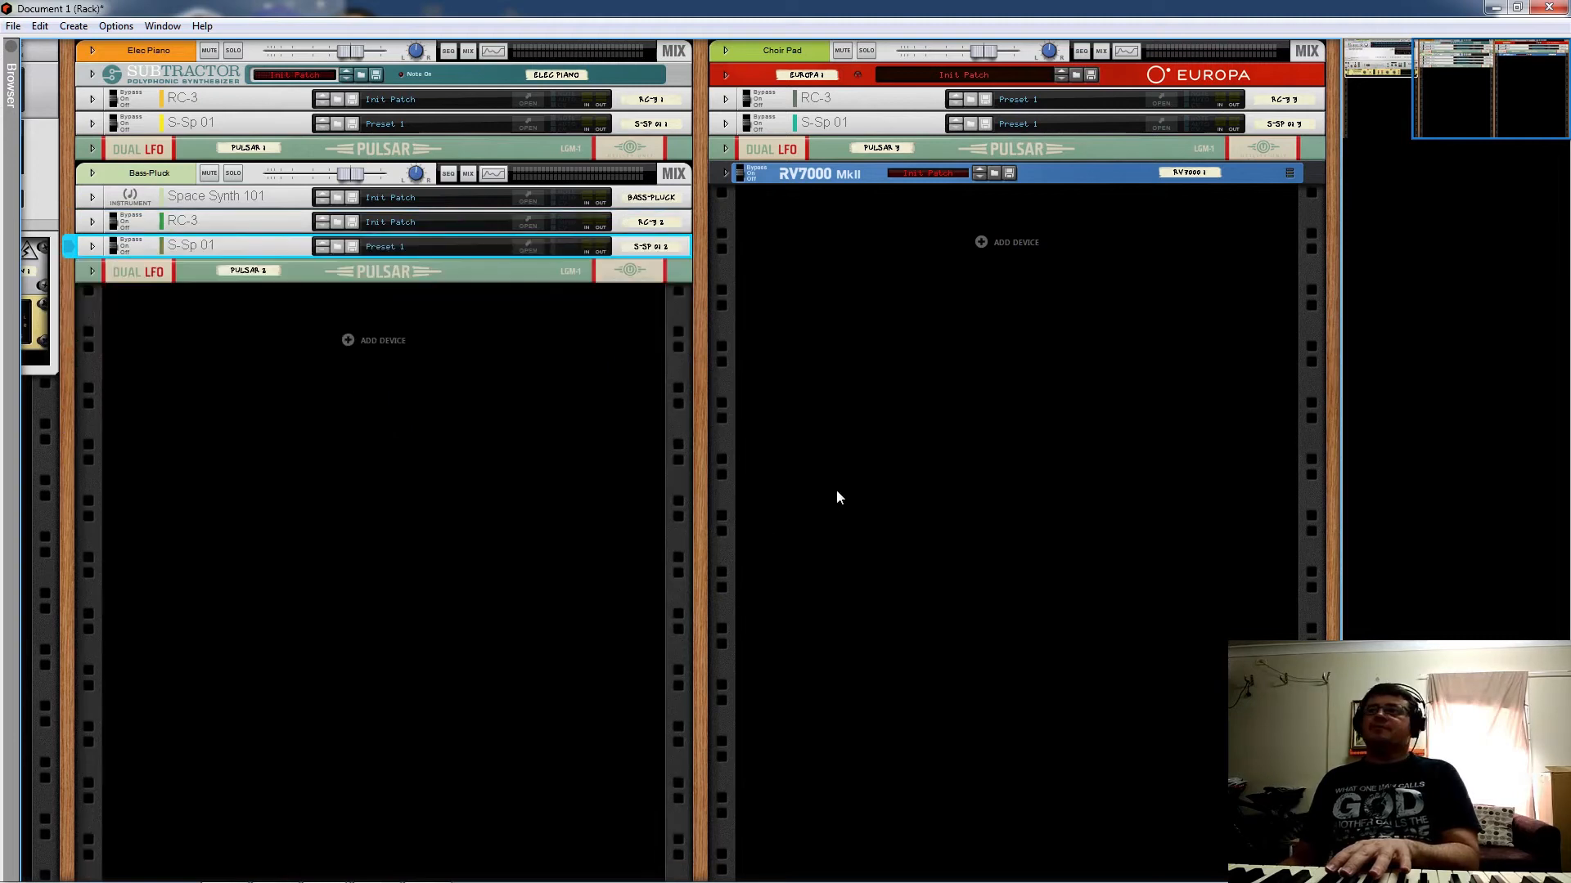
Step: Direct the keyboard input to the Choir Pad's Europa and expand it along with its RC-3 and S-Sp 01
left_click(743, 82)
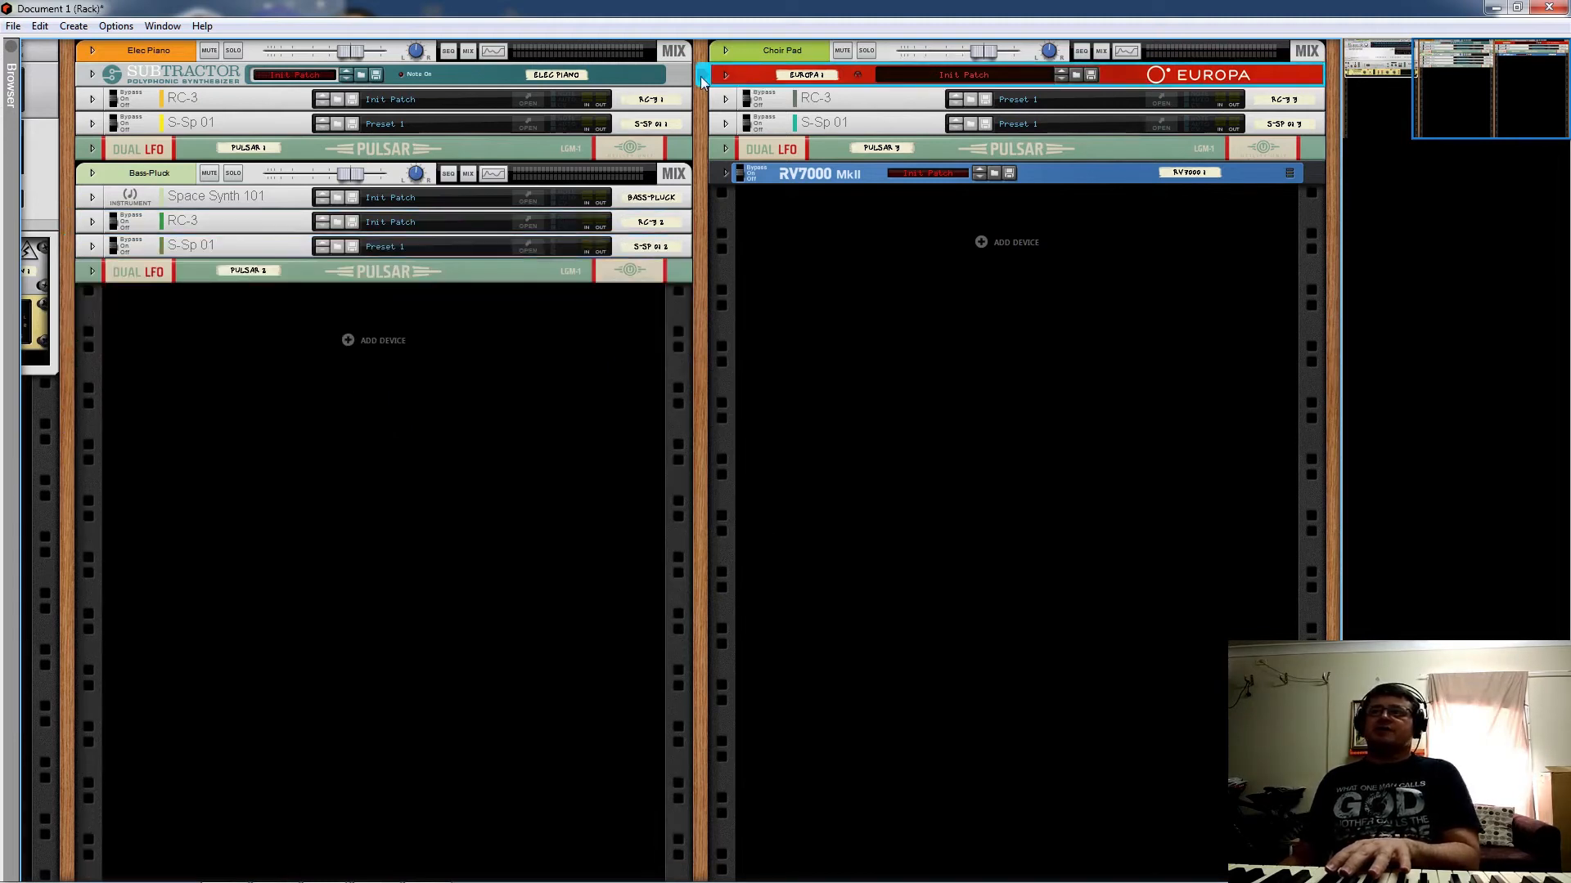
left_click(725, 74)
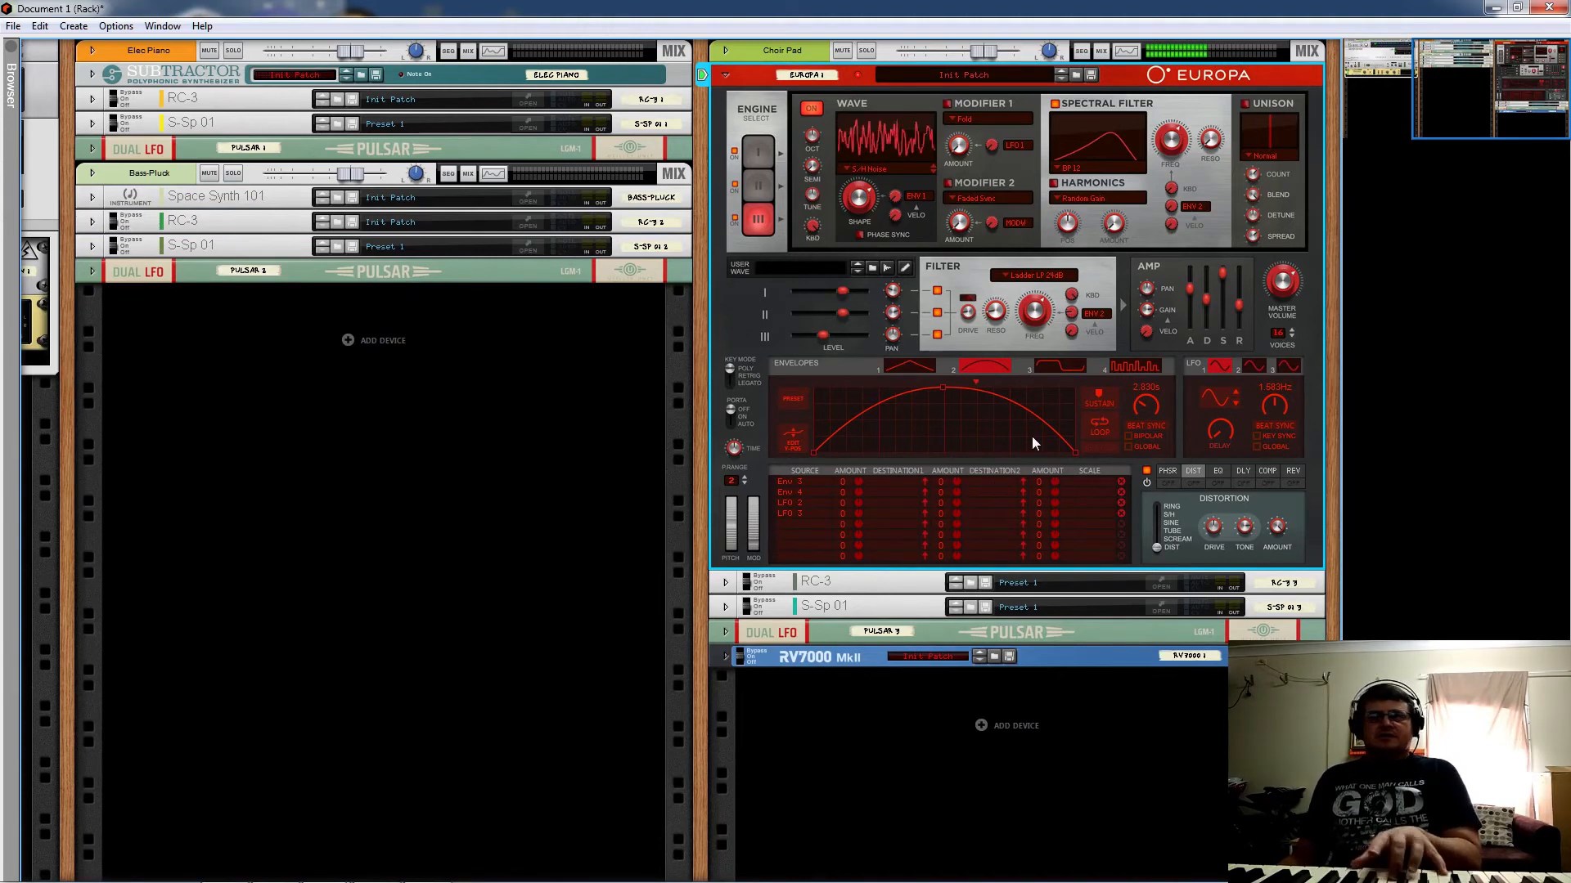
left_click(744, 659)
left_click(761, 655)
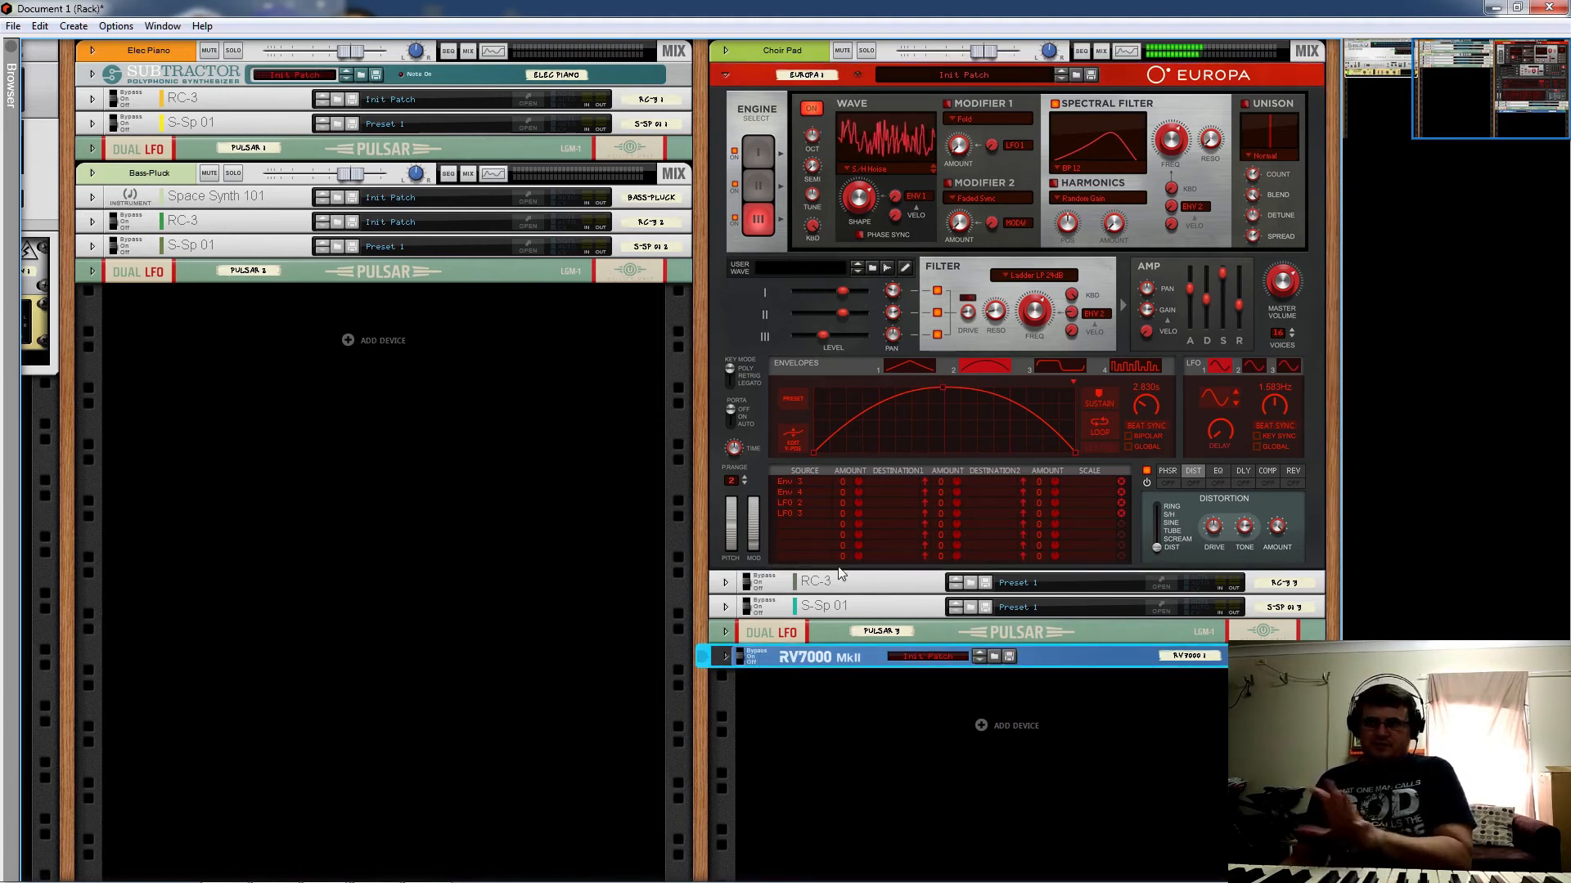
left_click(724, 583)
left_click(725, 695)
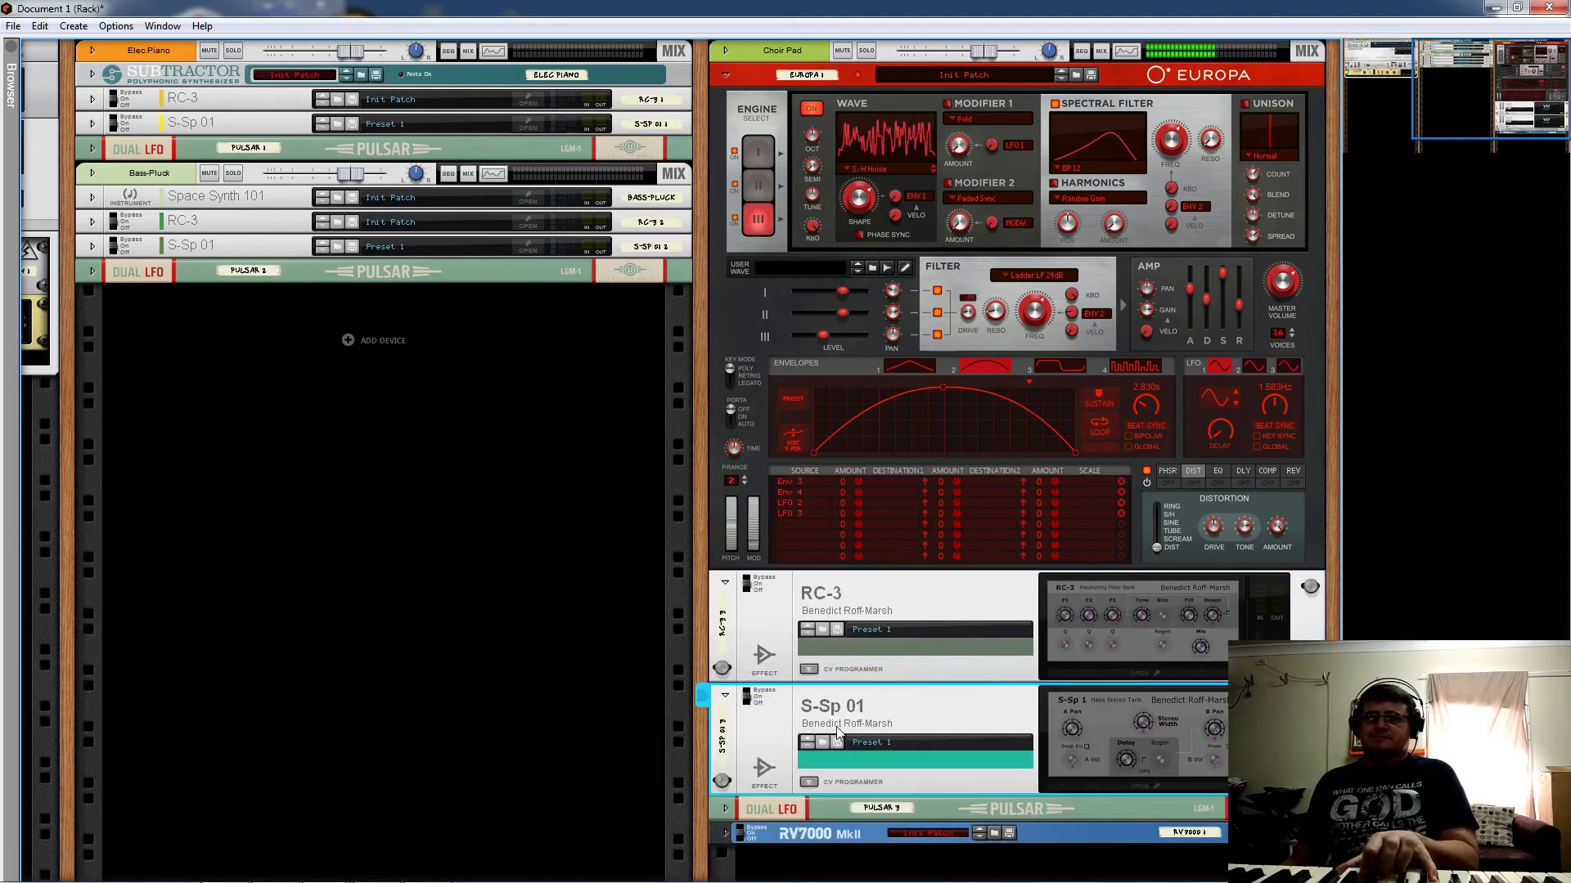
Step: Audition the Choir Pad with its RC-3 on and off, leaving the RC-3 on
left_click(1145, 673)
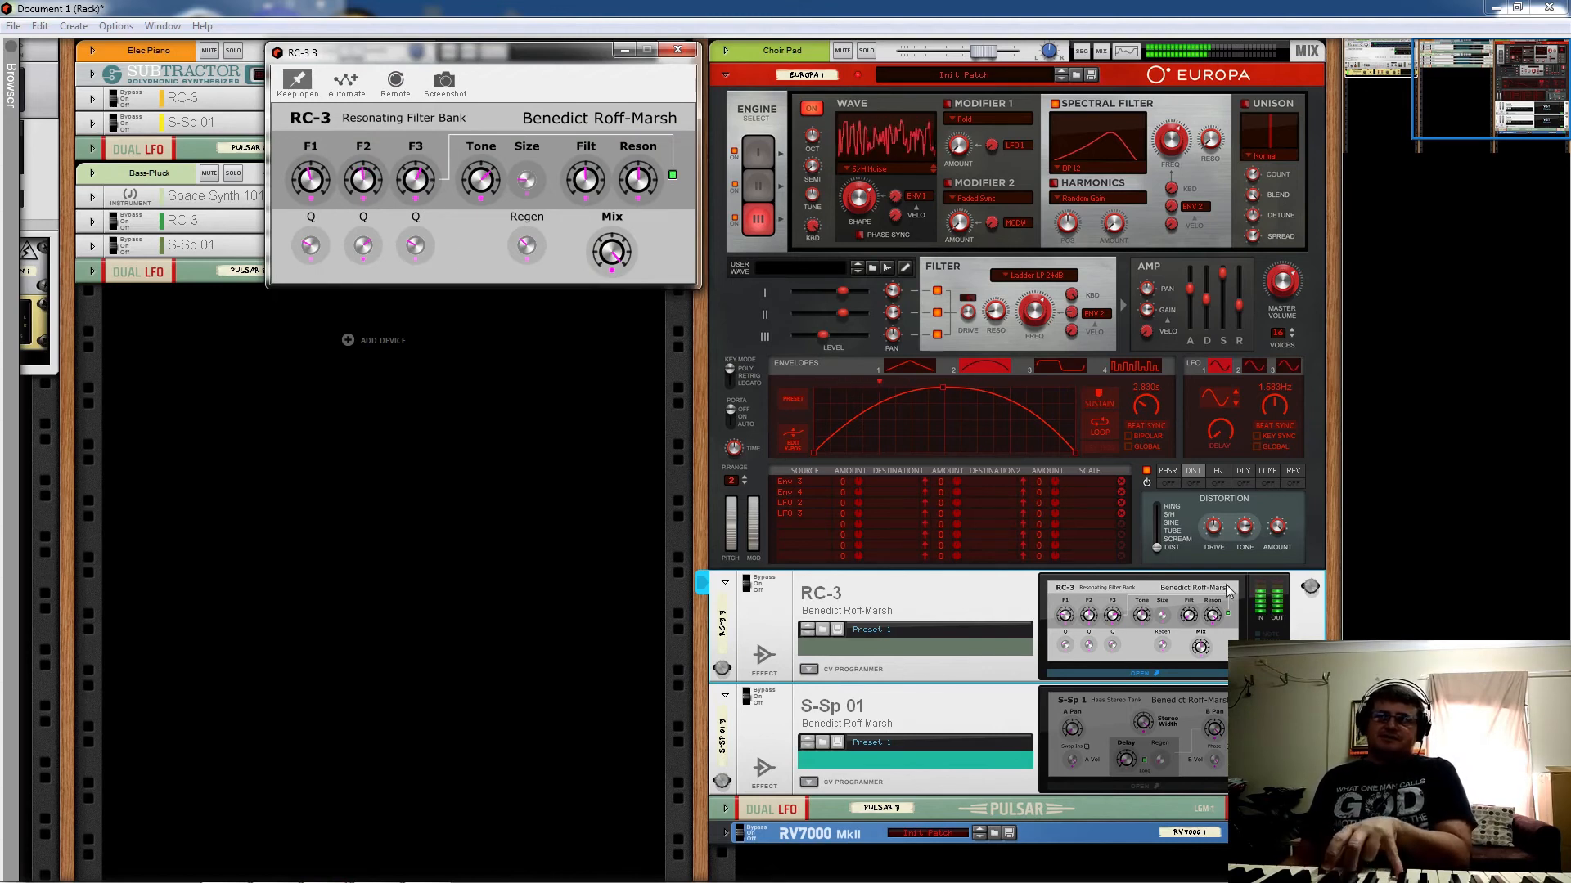
left_click(677, 50)
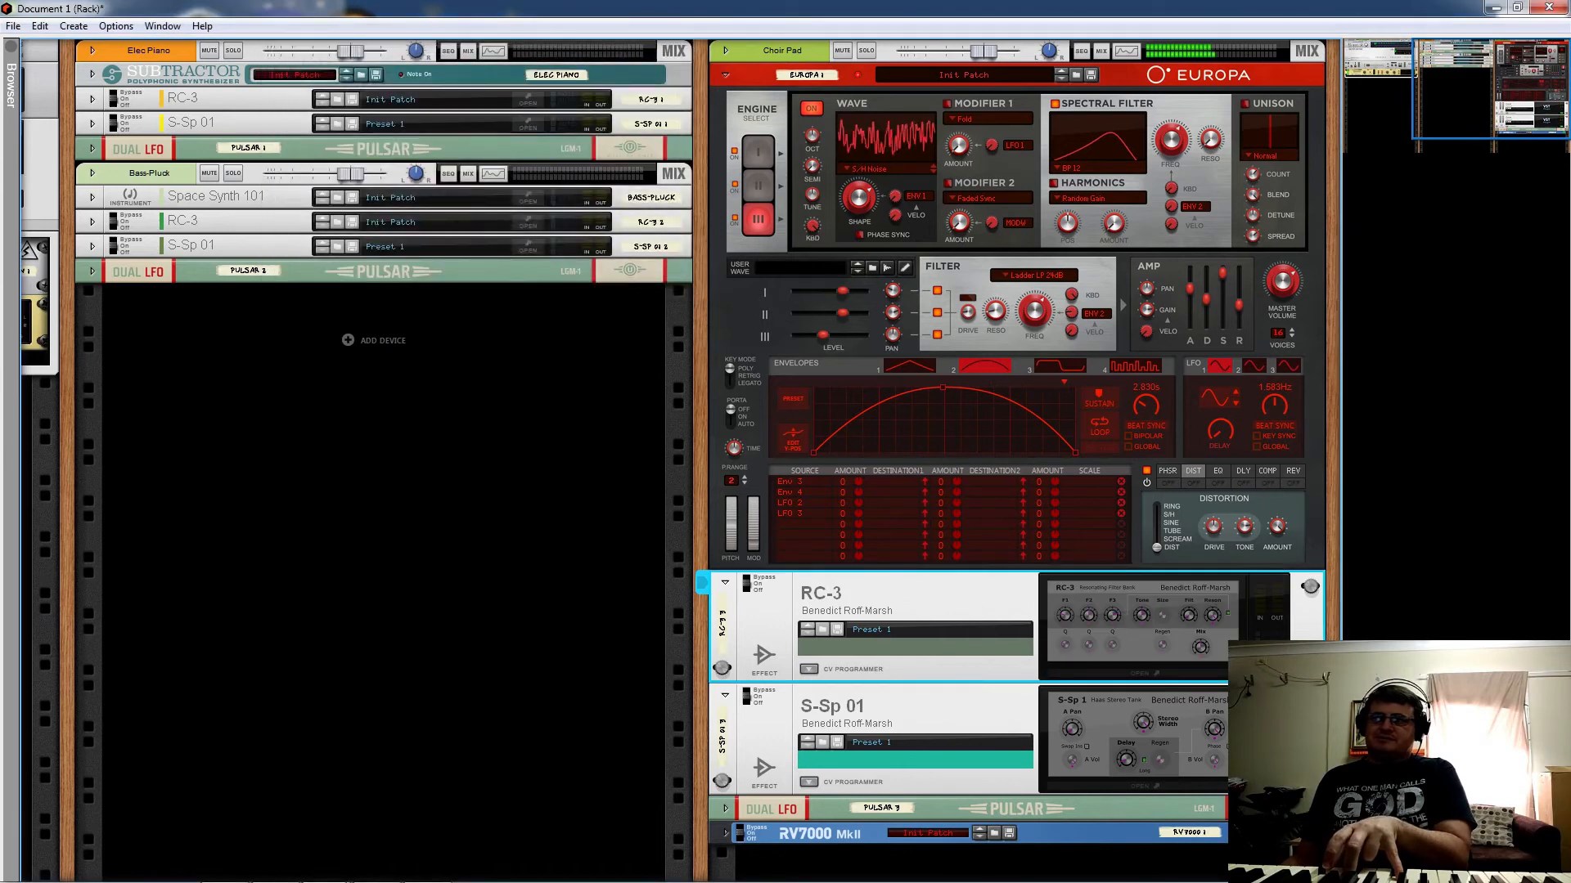
left_click(1143, 673)
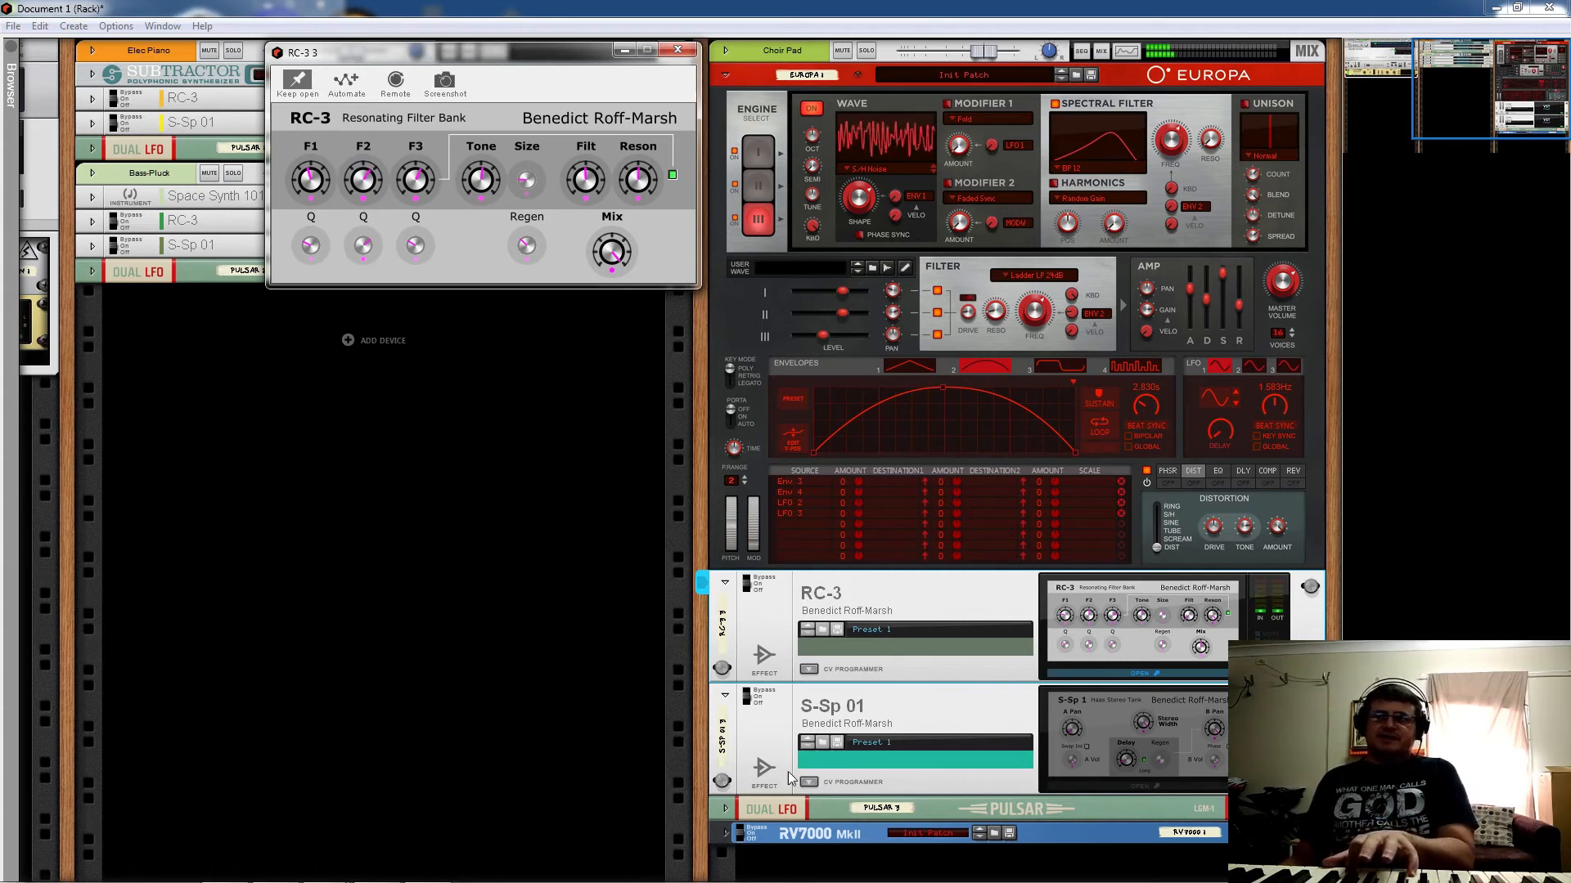
Step: Expand the Choir Pad's Pulsar beneath the S-Sp 01 to show its LFO settings
left_click(724, 808)
scroll(940, 813, "down", 3)
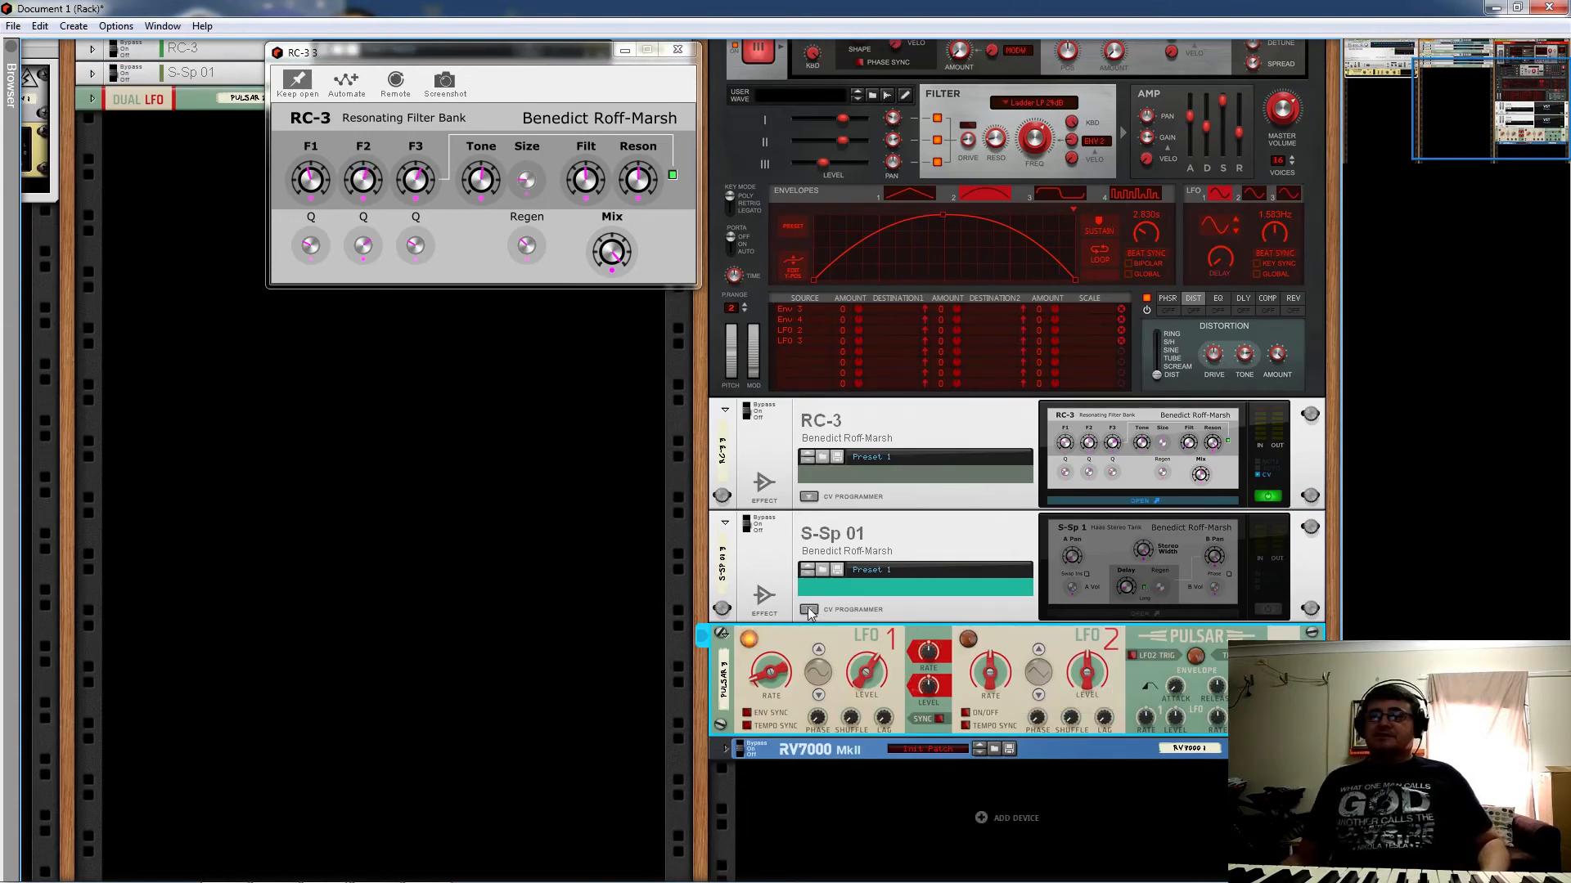
Step: Route CV input 2 to Tone with an amount of 50 in the Choir Pad RC-3's CV Programmer
left_click(809, 497)
left_click(929, 567)
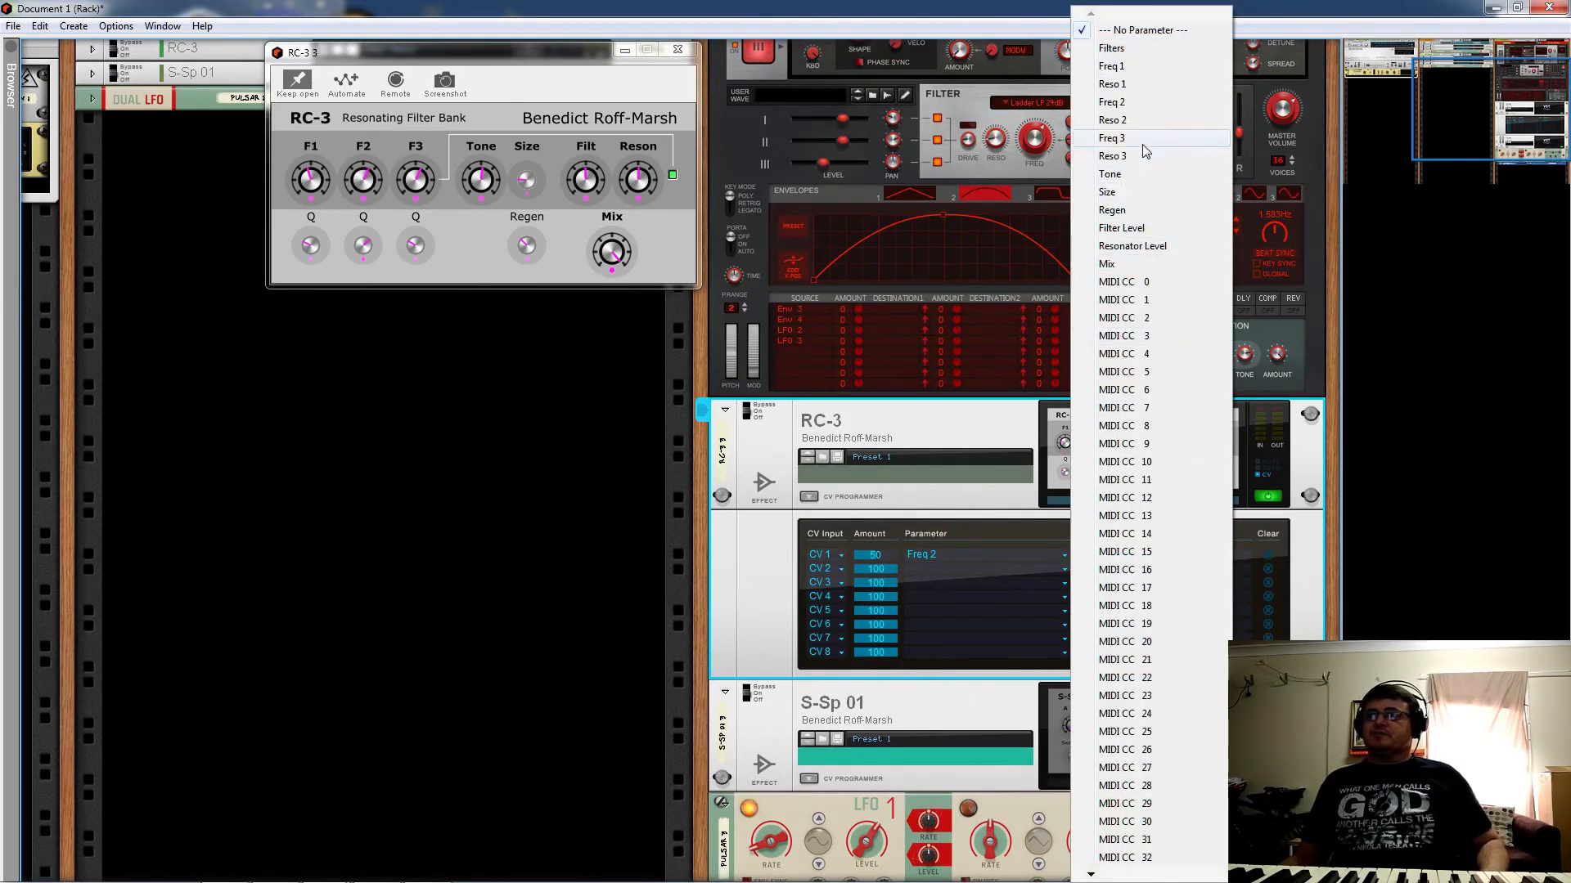
left_click(1129, 174)
left_click_drag(882, 569, 881, 605)
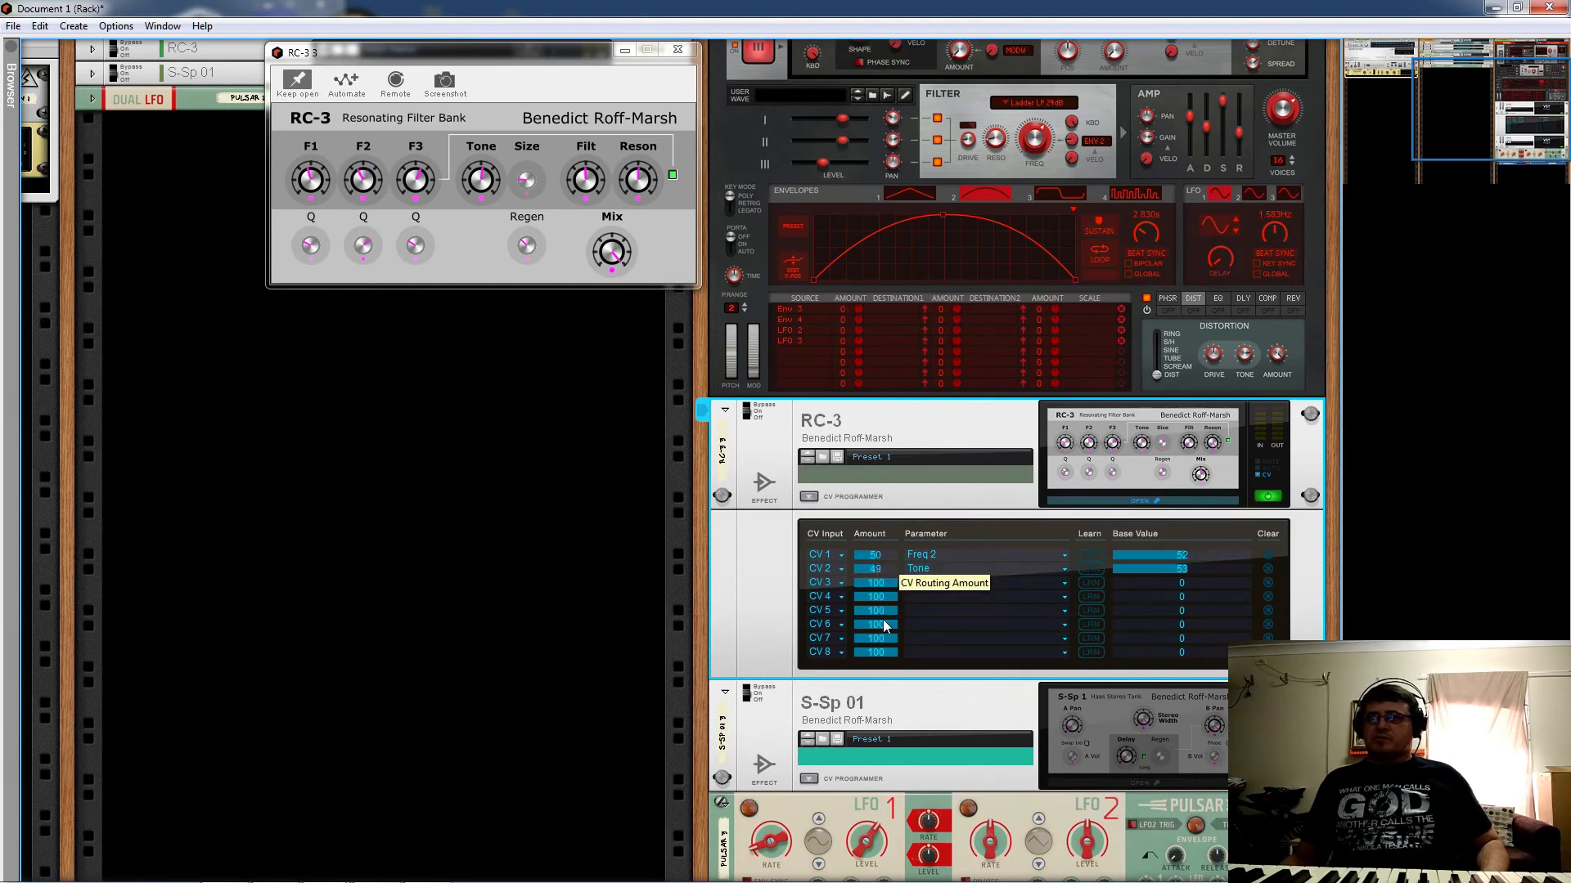
Step: Patch the RC-3's Modulation CV In 2 to the Pulsar's LFO 2 CV output, and hide the CV Programmer
key("Tab")
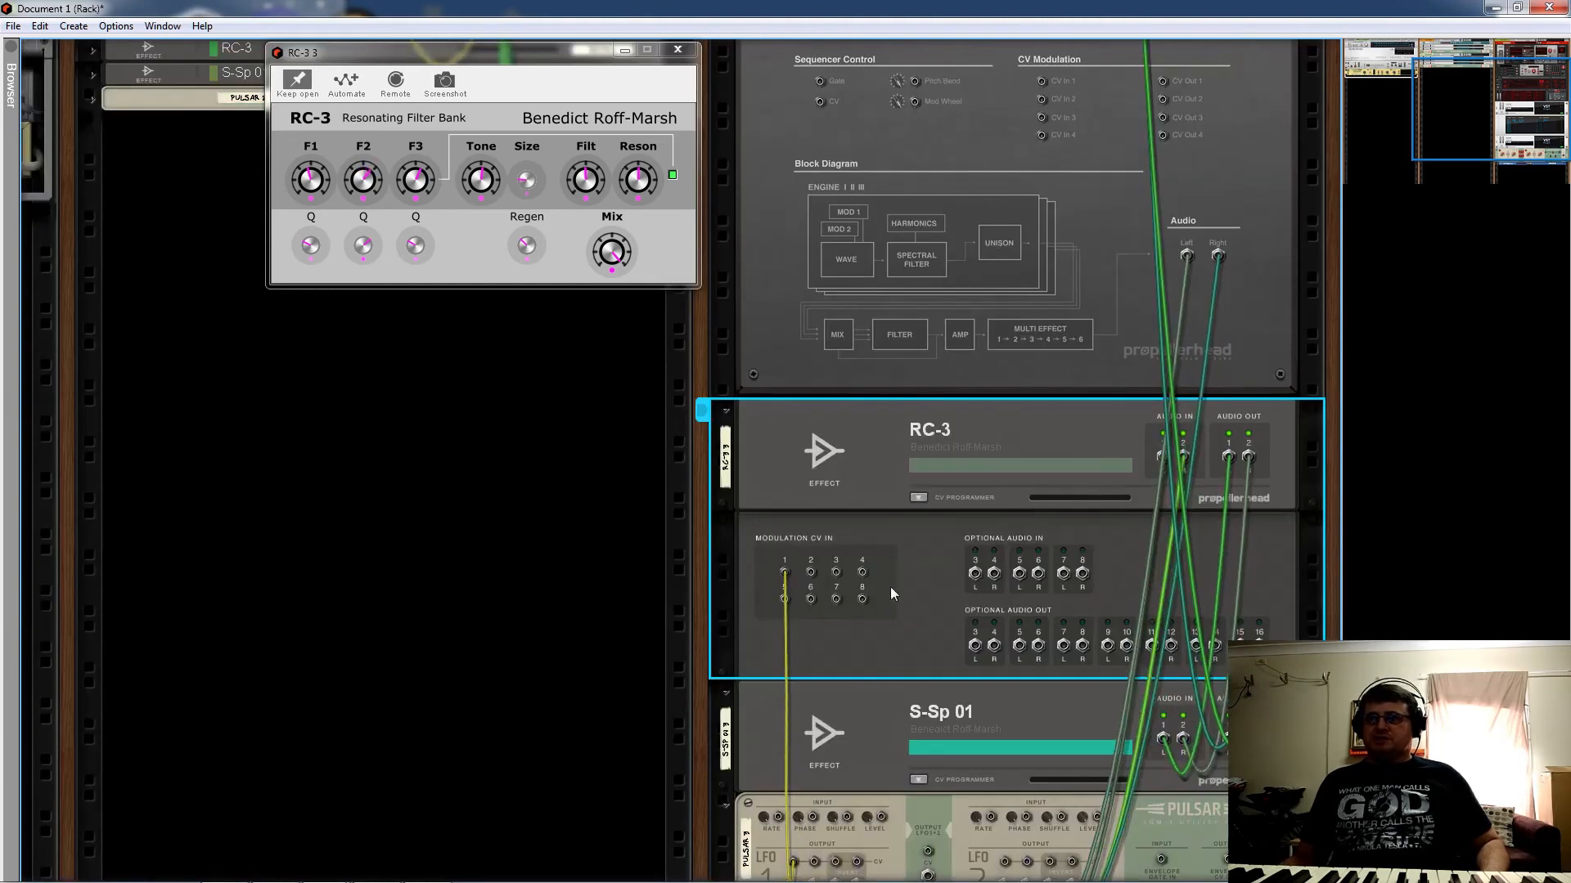
left_click_drag(810, 572, 1007, 764)
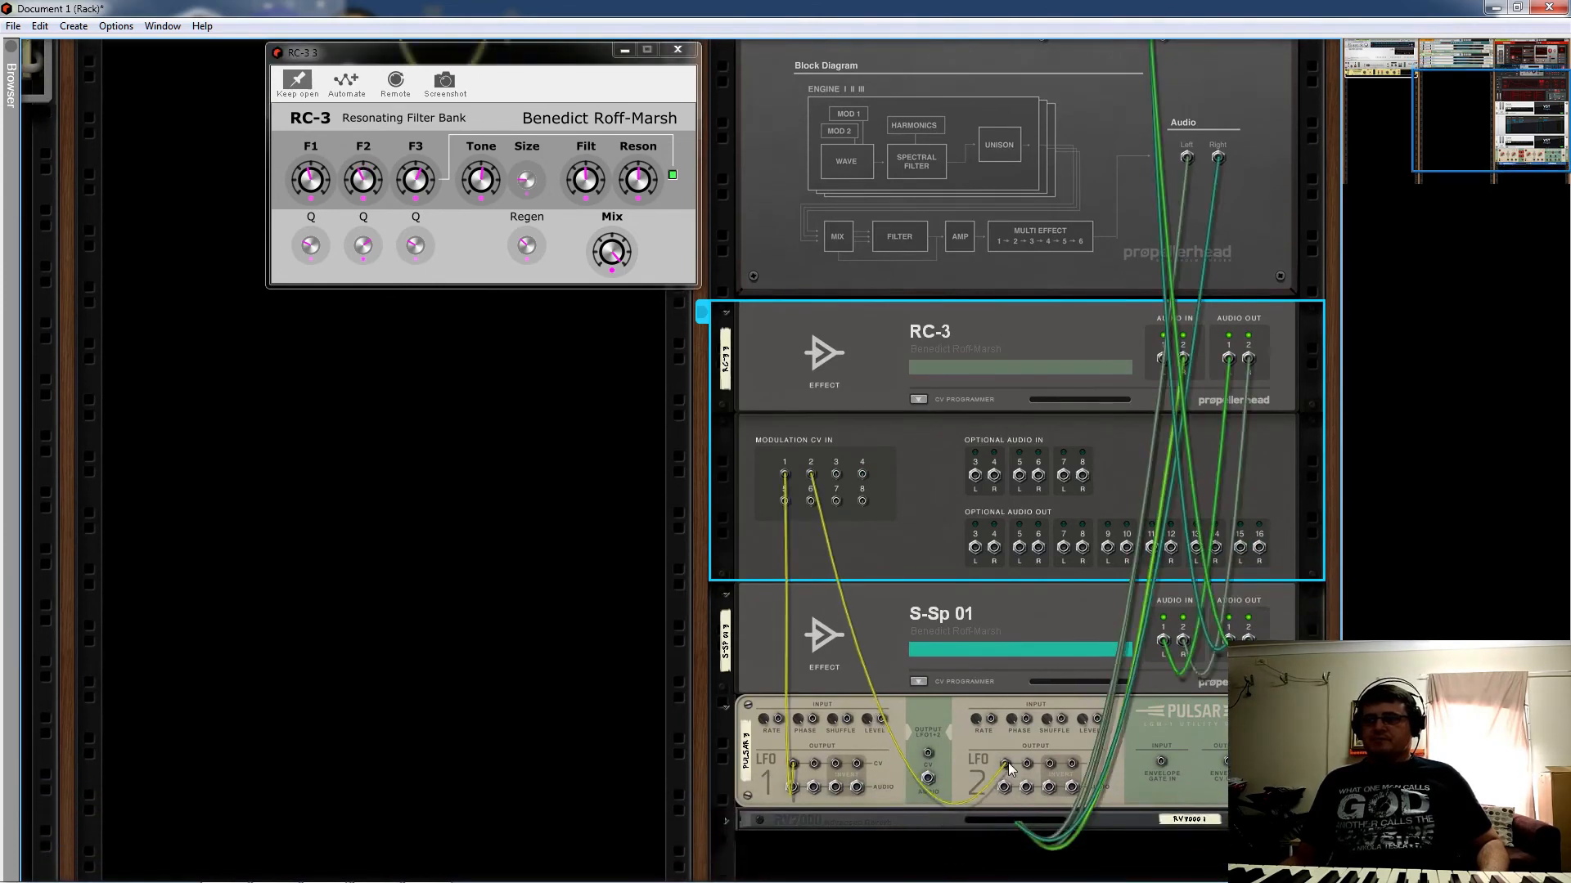
key("Tab")
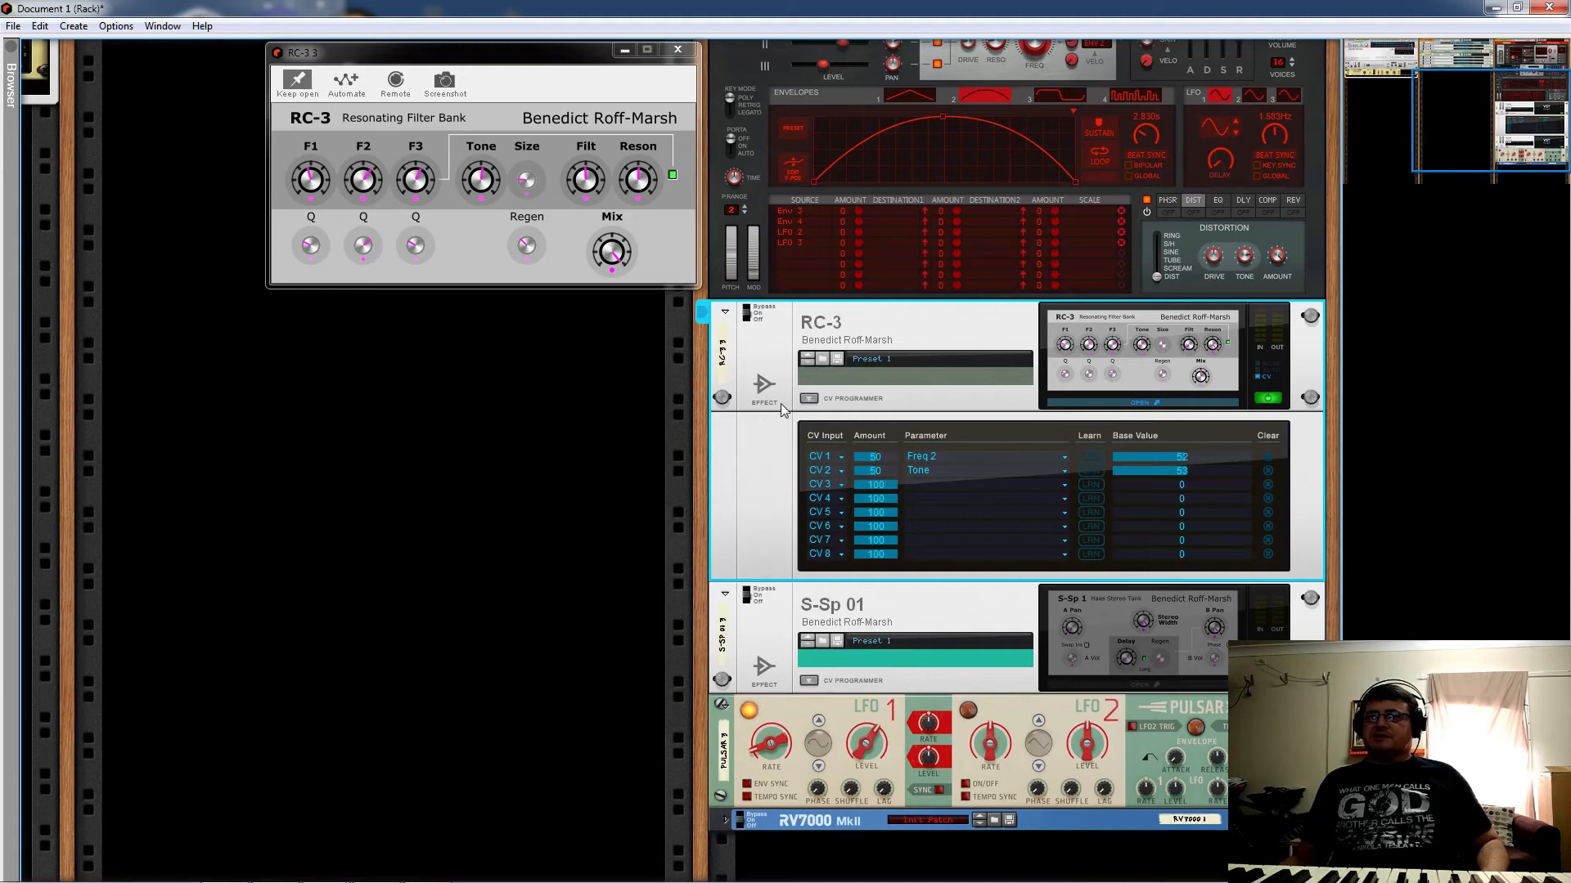
left_click(808, 399)
Step: Turn on the Pulsar's LFO 2 at a rate of 0.18 Hz, and adjust the LFO levels and the RC-3's Mix while playing
left_click(966, 672)
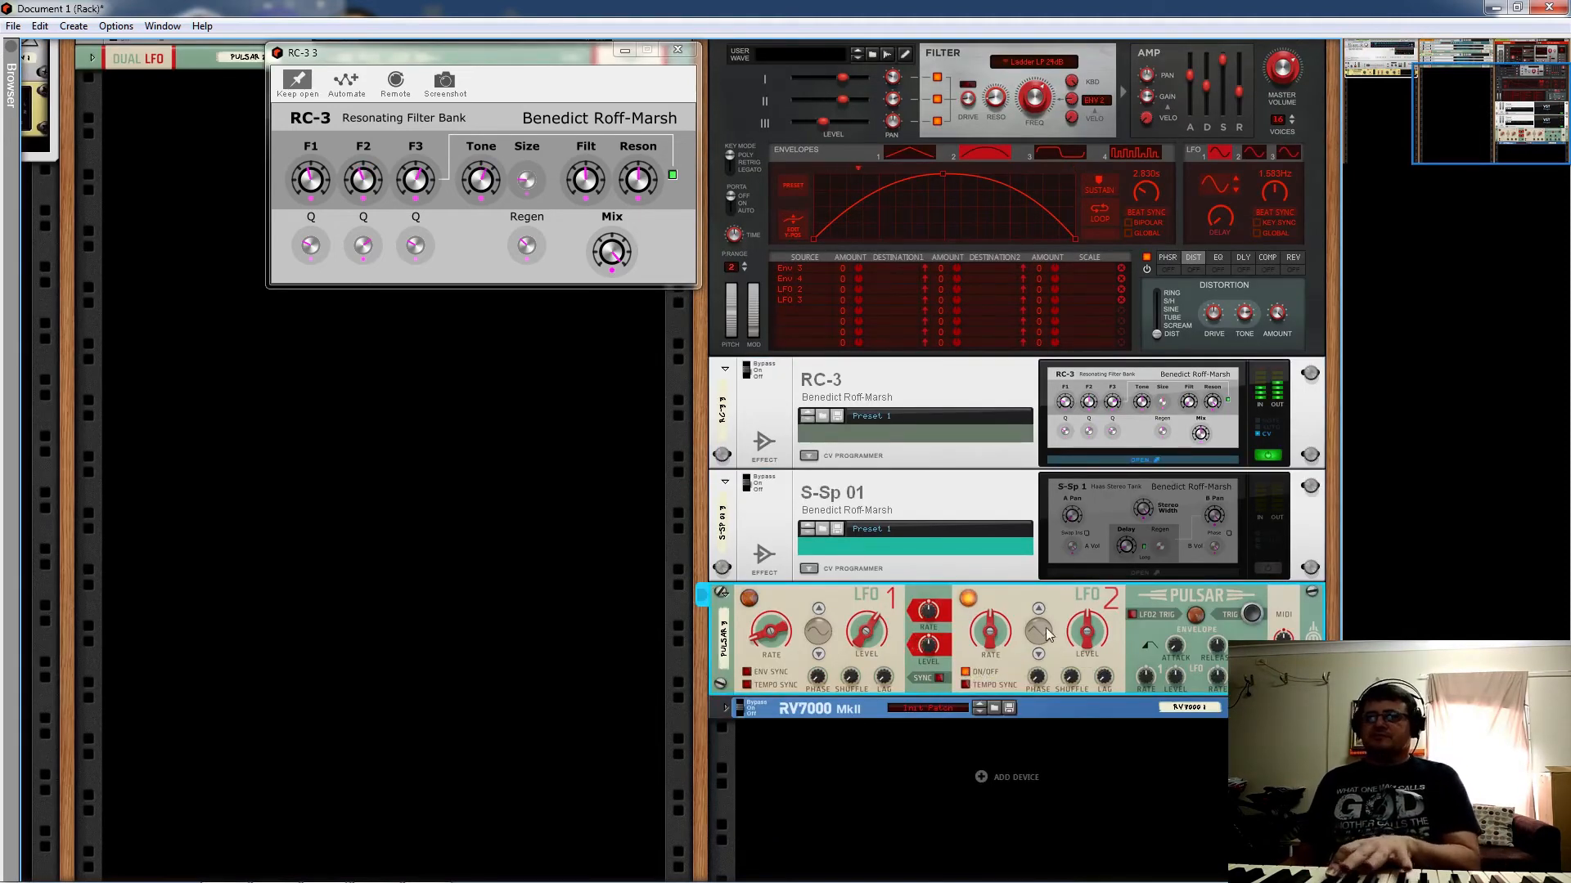
left_click_drag(992, 638, 982, 739)
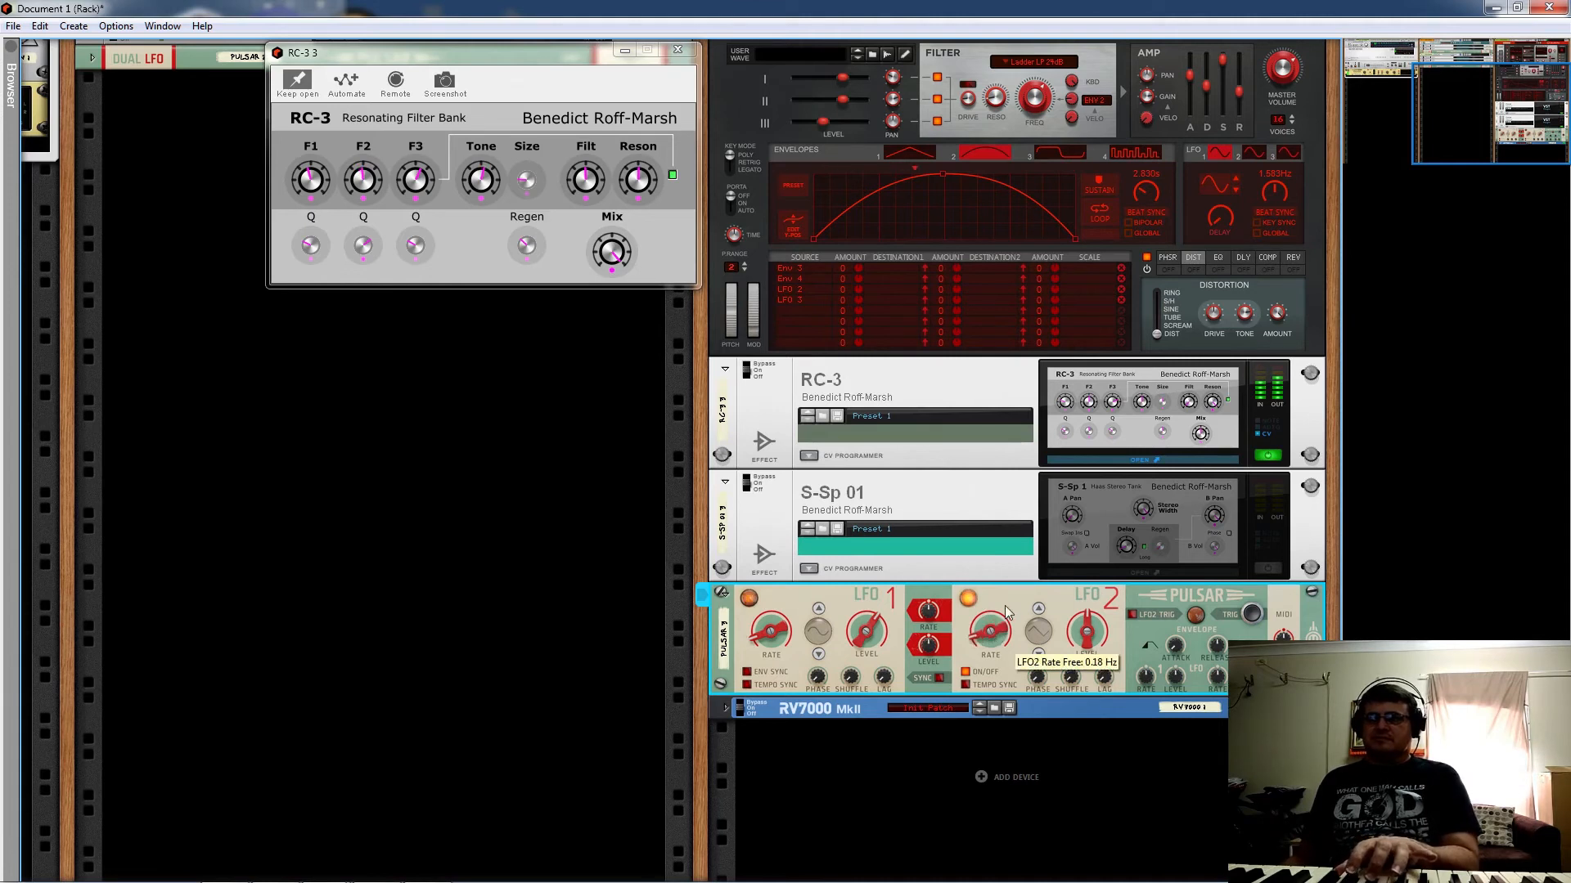
left_click_drag(1078, 626, 1090, 661)
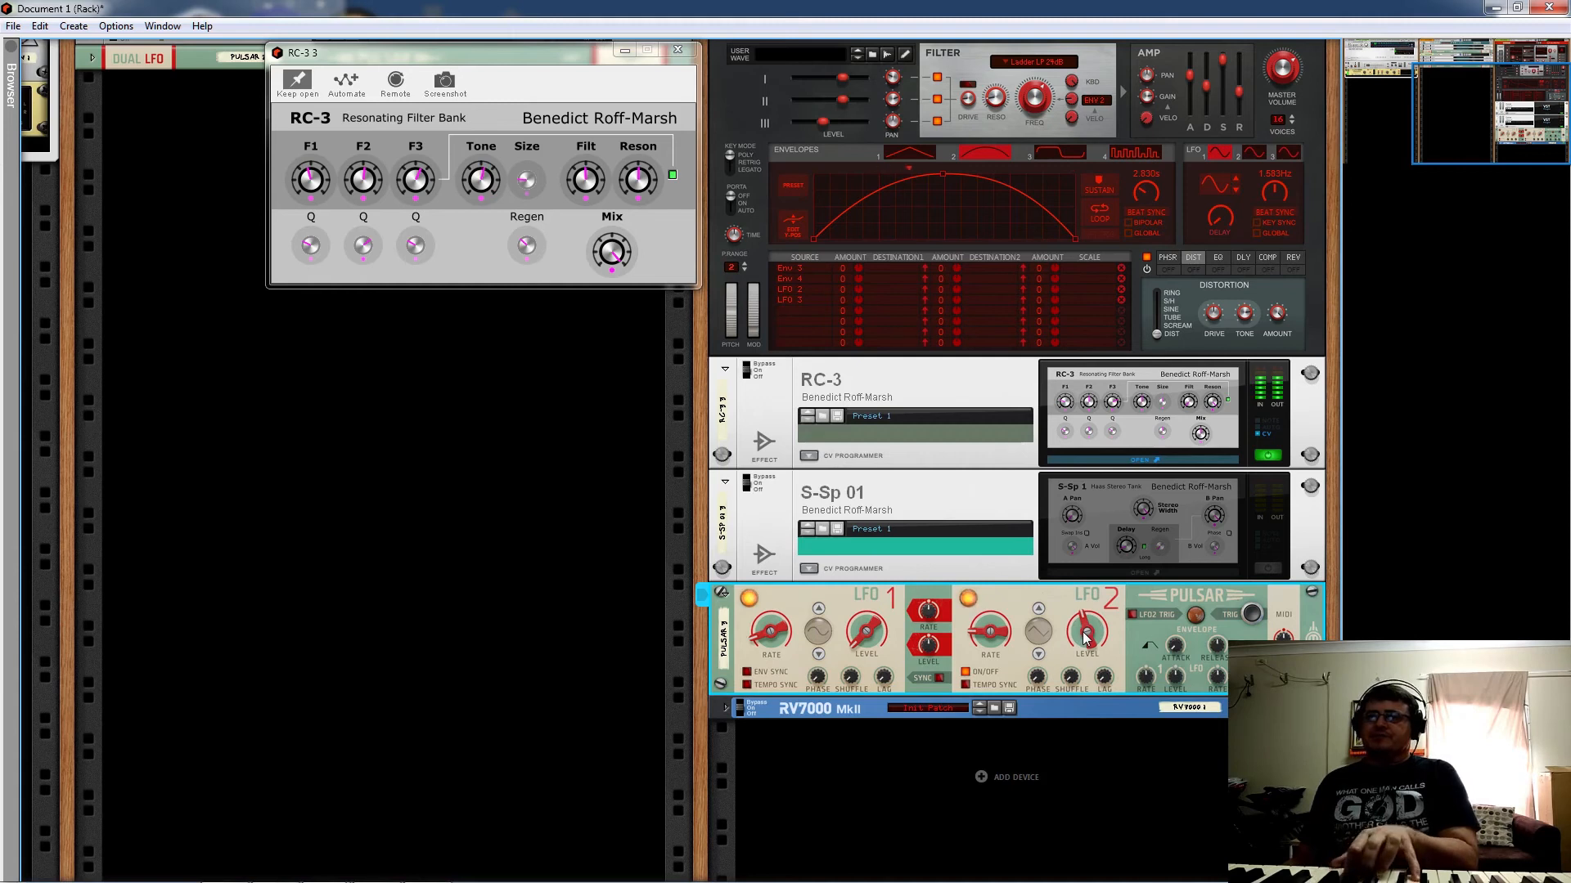
mouse_move(1085, 638)
left_click_drag(867, 636, 879, 508)
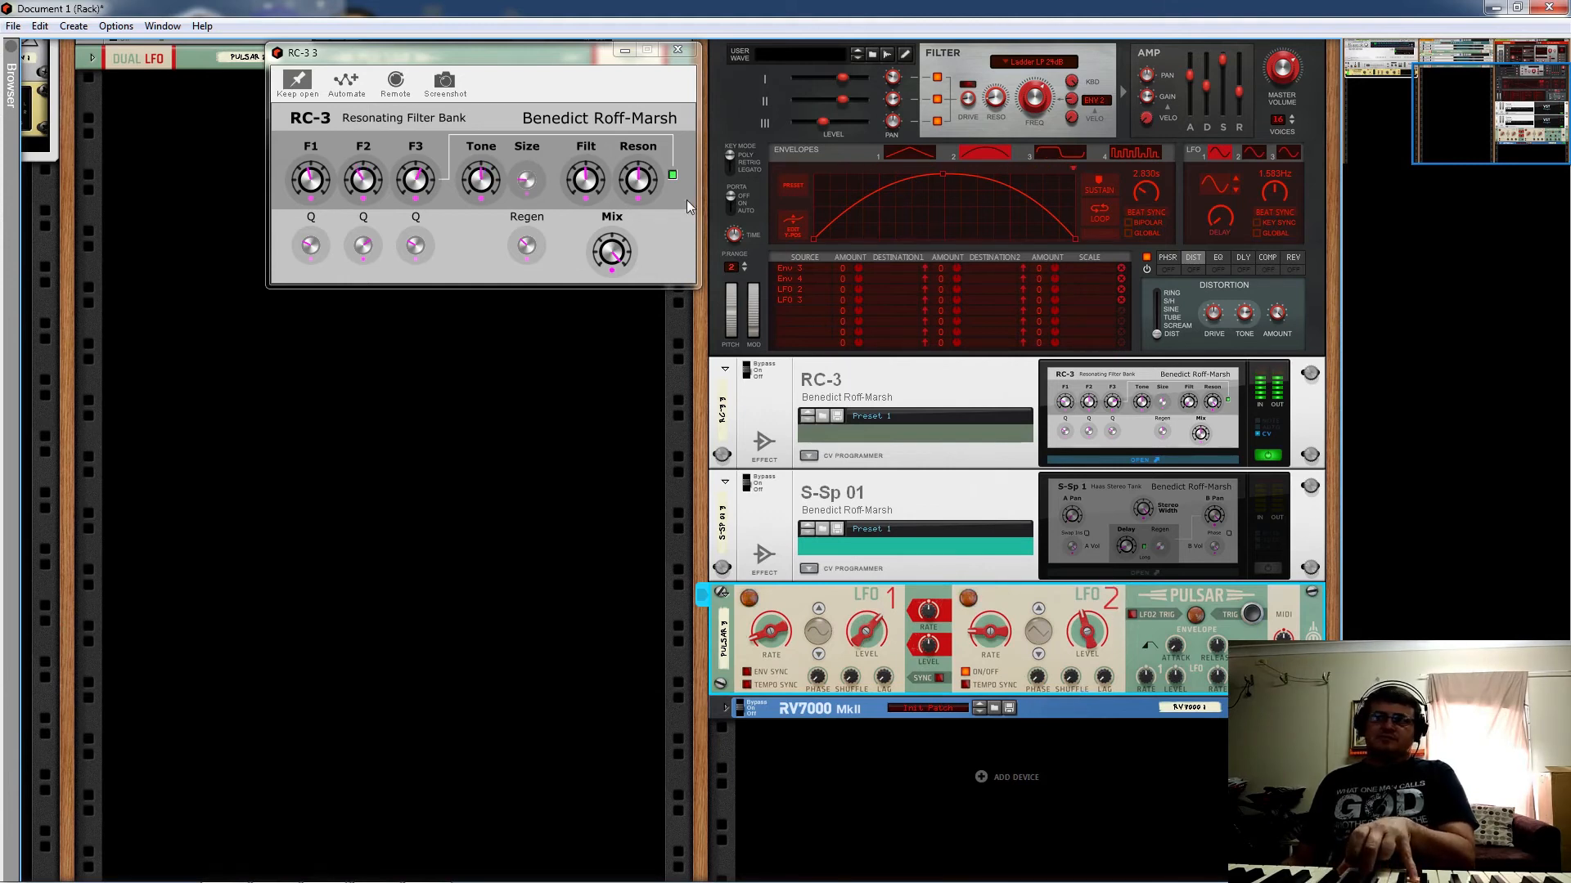
left_click_drag(613, 254, 612, 335)
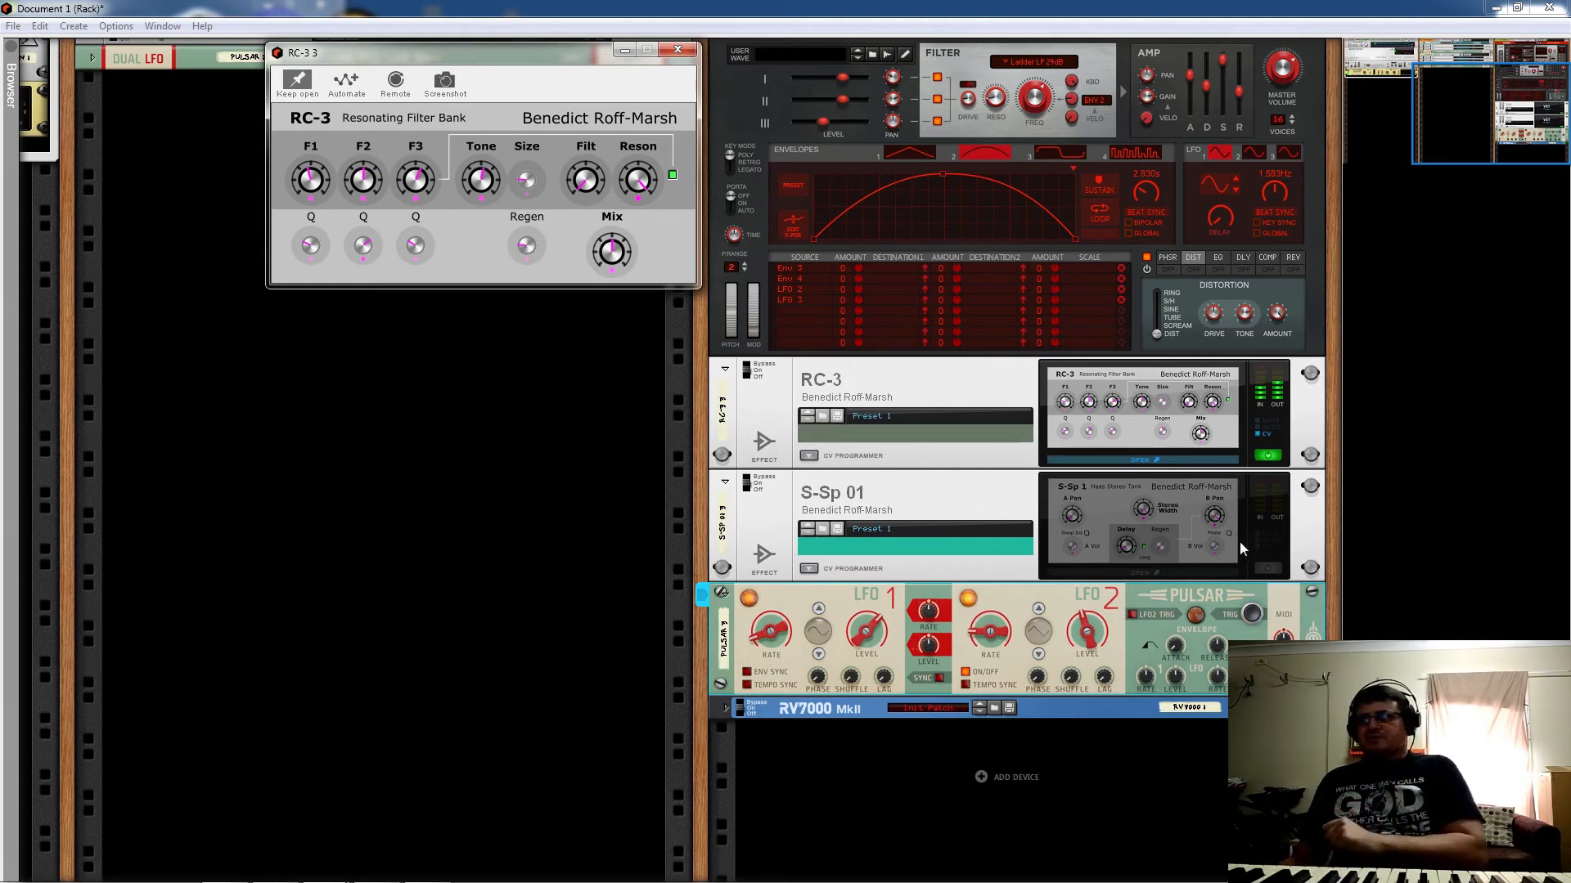
Step: Turn on the Choir Pad's S-Sp 01 and collapse the Pulsar, keeping the RV7000 enabled
left_click(1268, 567)
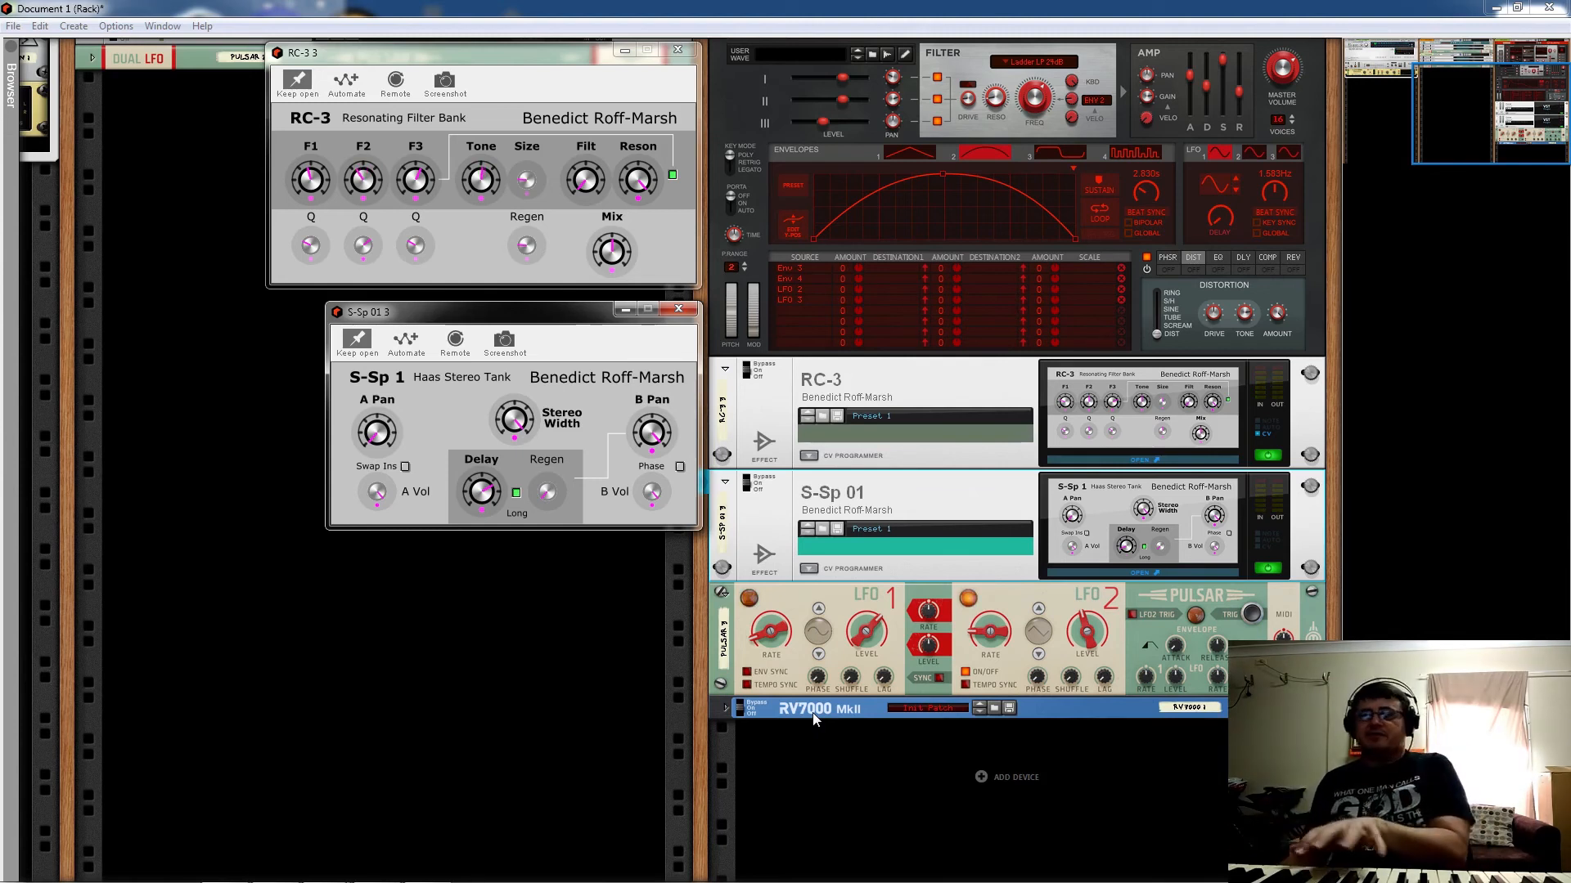
left_click(754, 700)
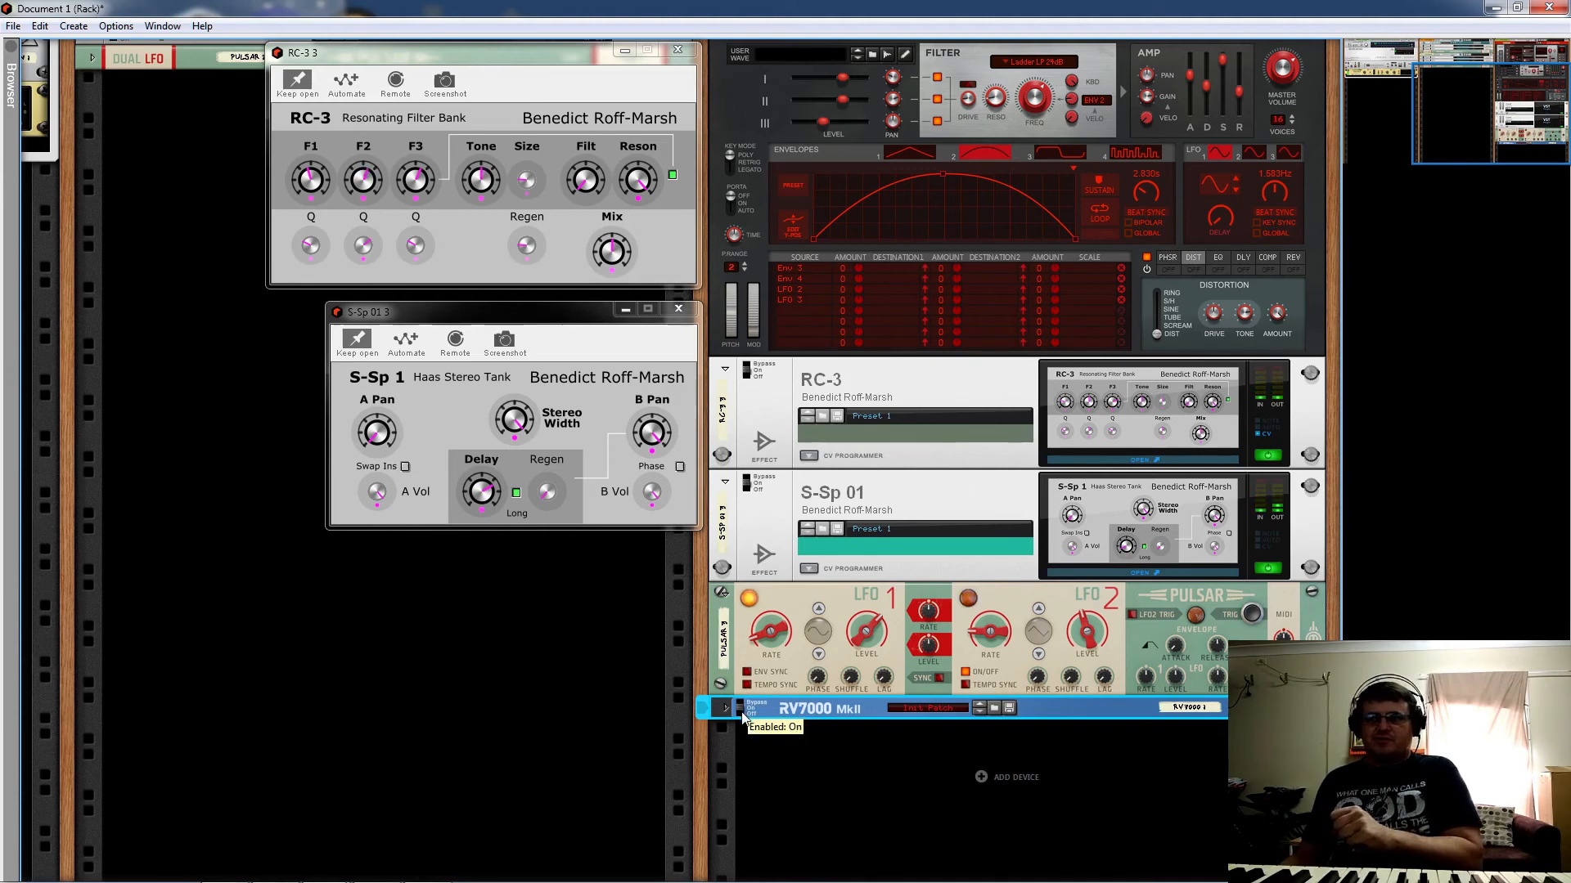
left_click(724, 597)
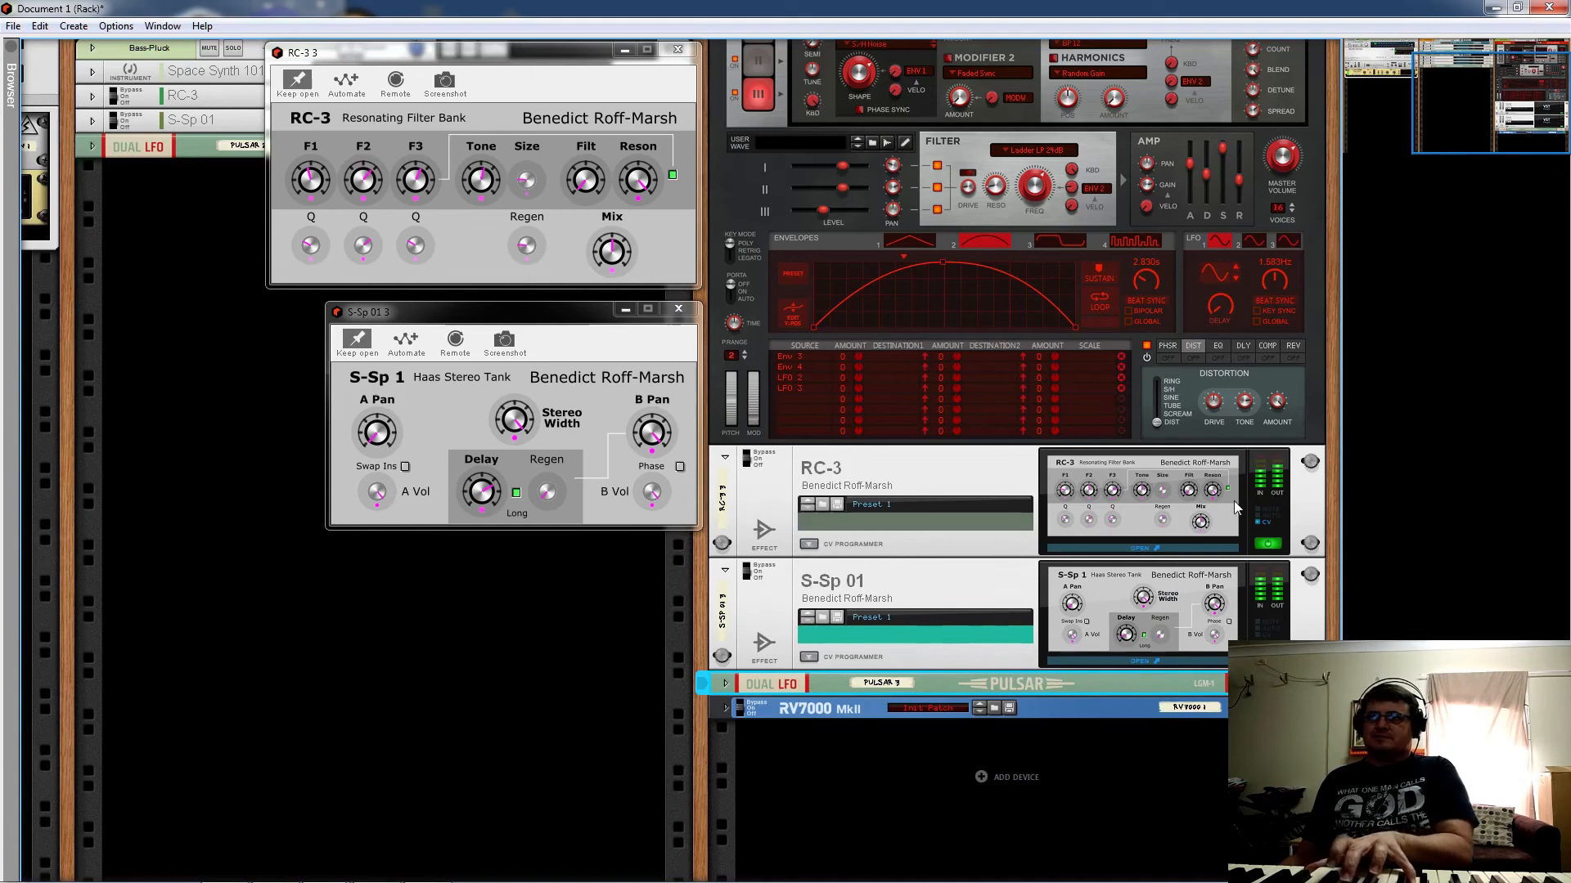
Step: Audition the Choir Pad with the RC-3 off, switching the S-Sp 01 off and on and its Phase option on and off
left_click(1271, 544)
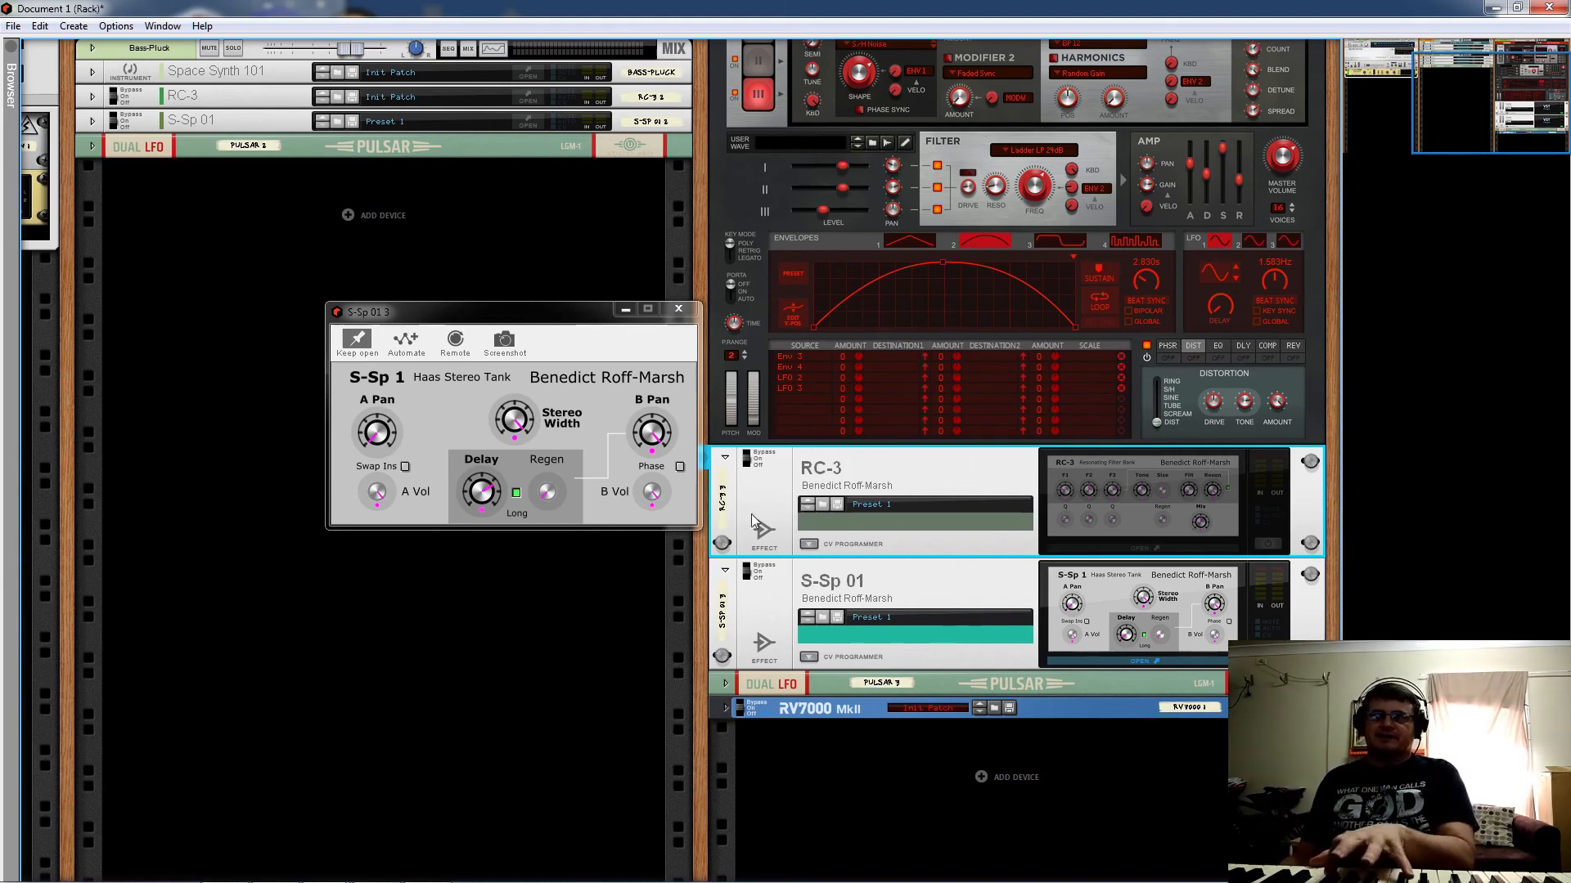
left_click(679, 309)
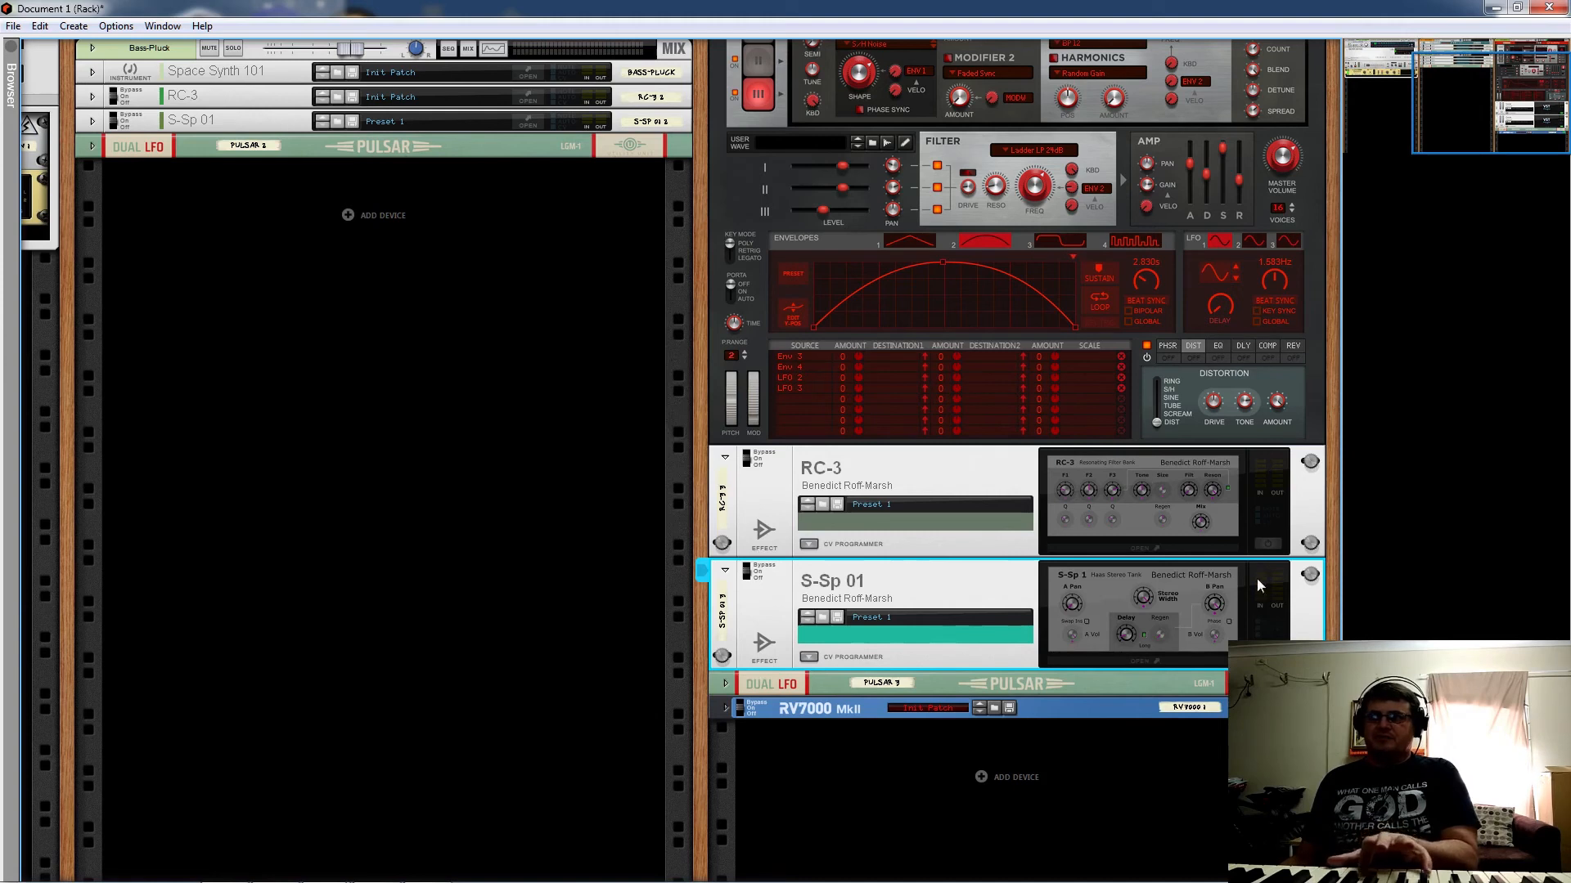
left_click(1268, 656)
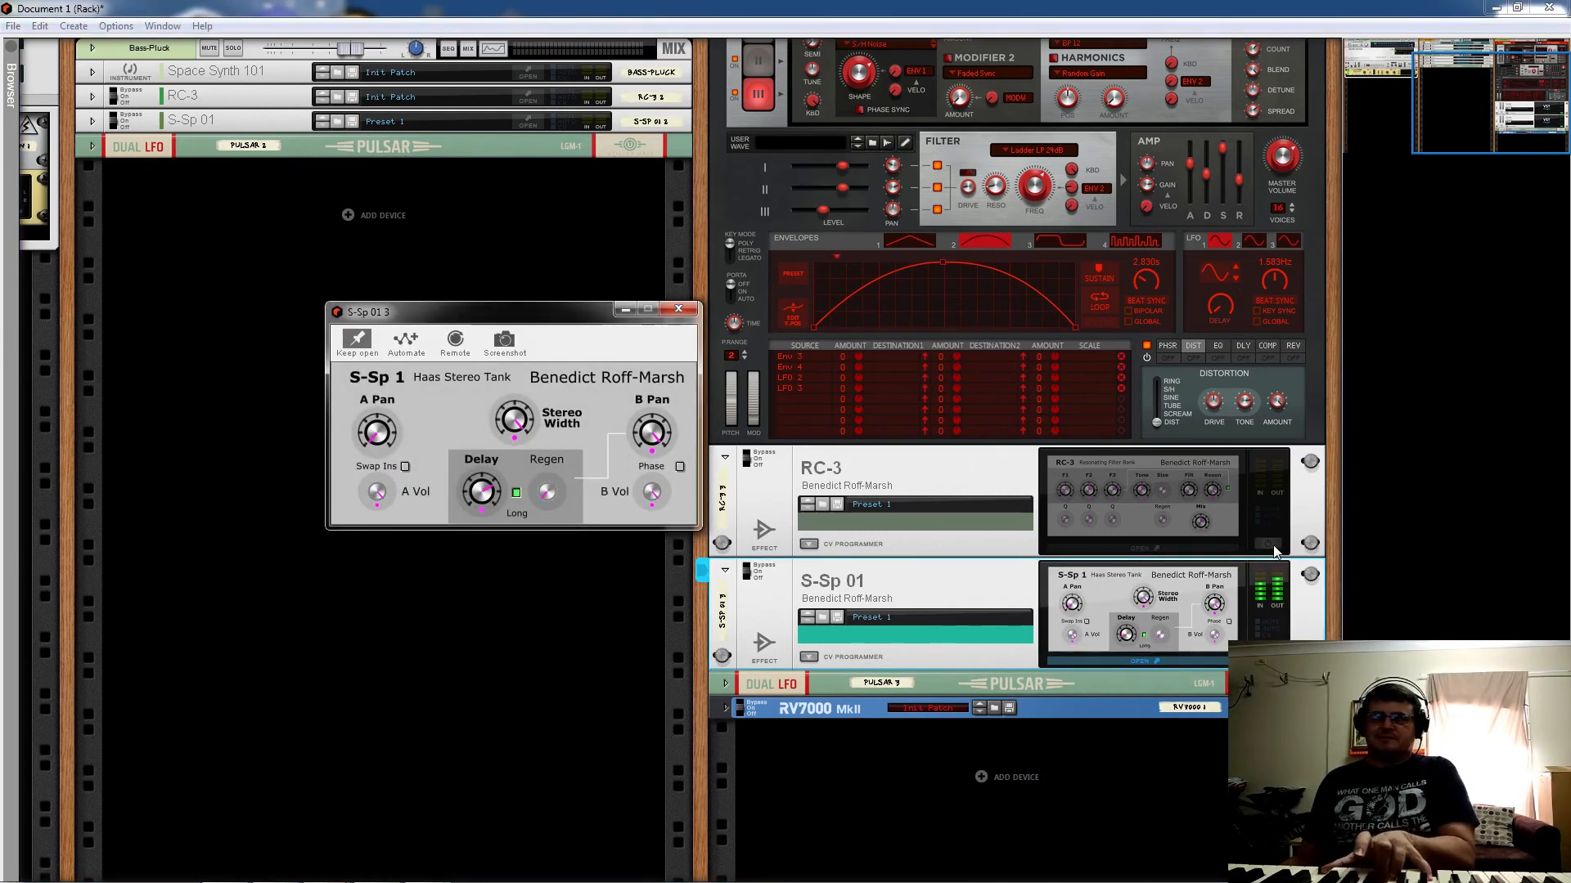
left_click(679, 467)
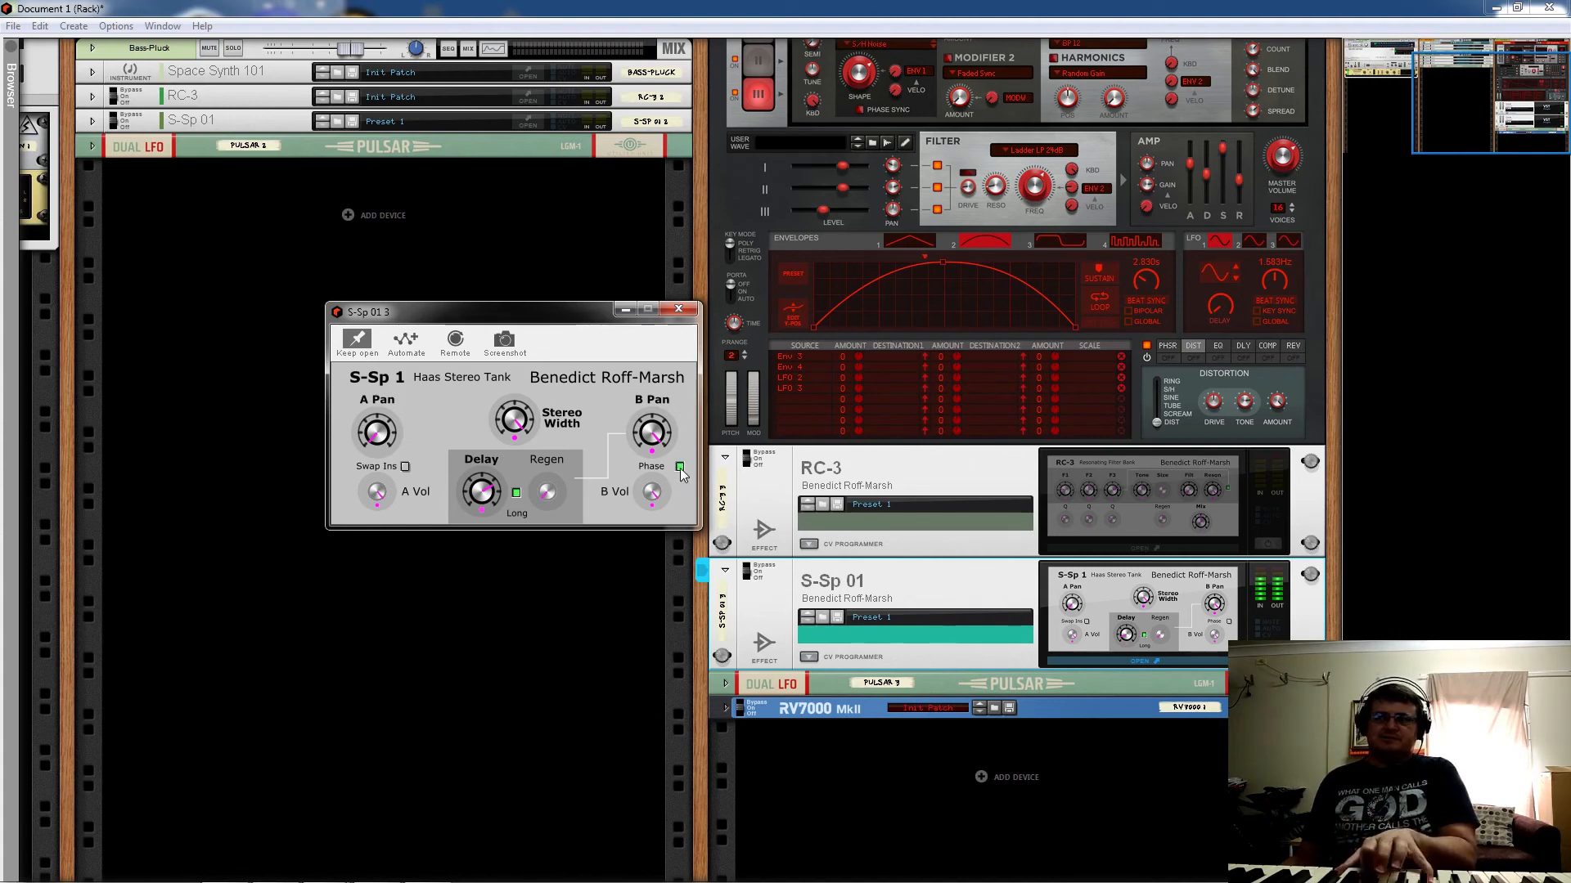
left_click(679, 467)
Step: Turn the Choir Pad's RC-3 back on and close the RC-3 and S-Sp 01 editor windows
left_click(1272, 554)
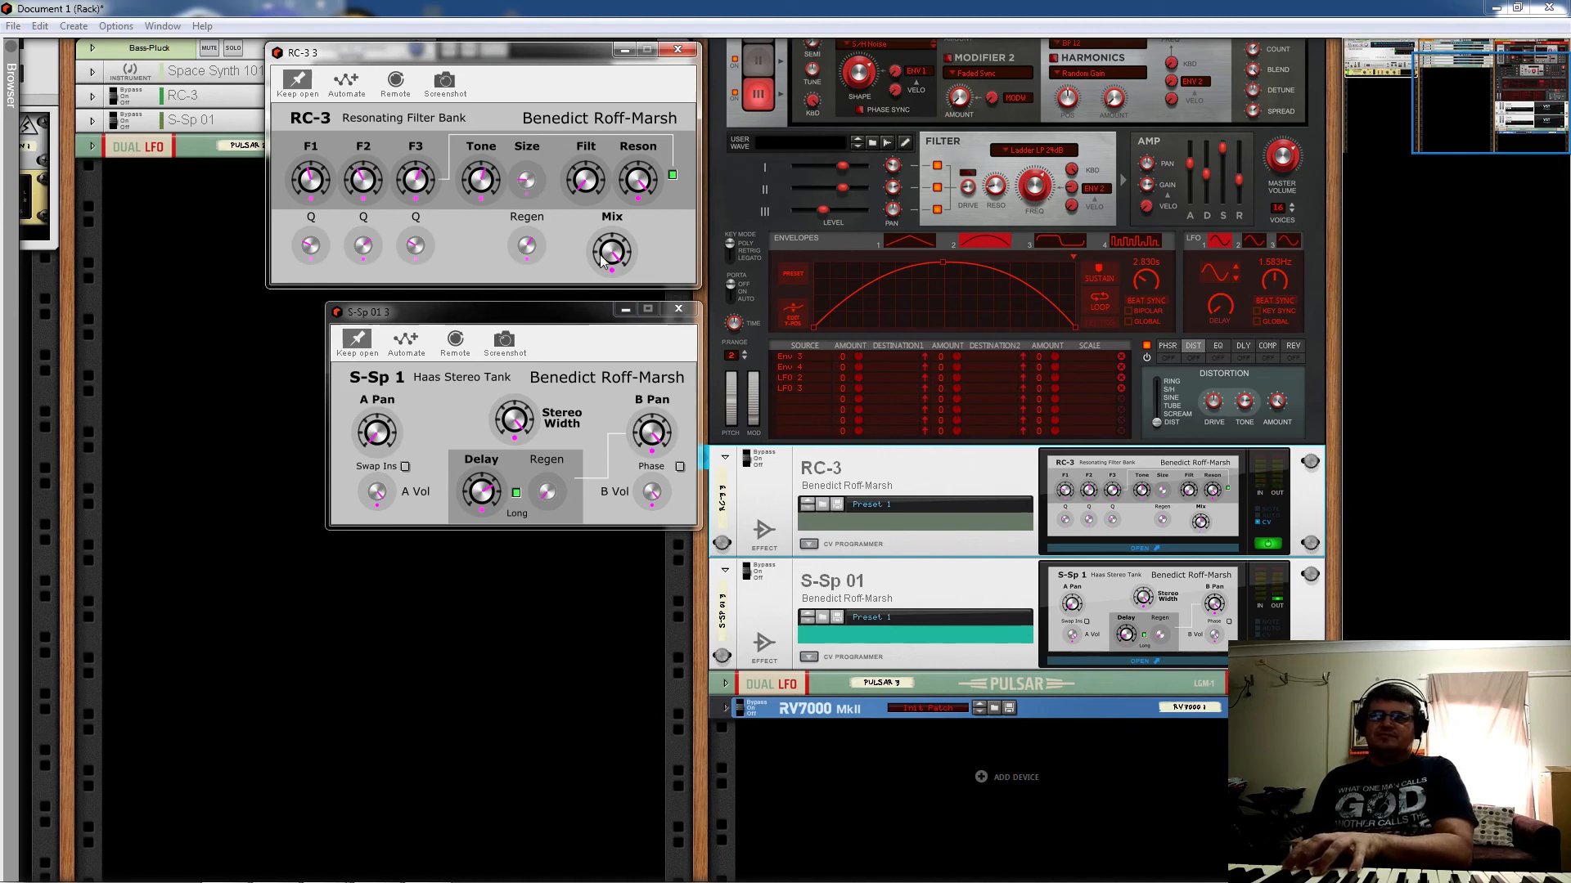
left_click(677, 50)
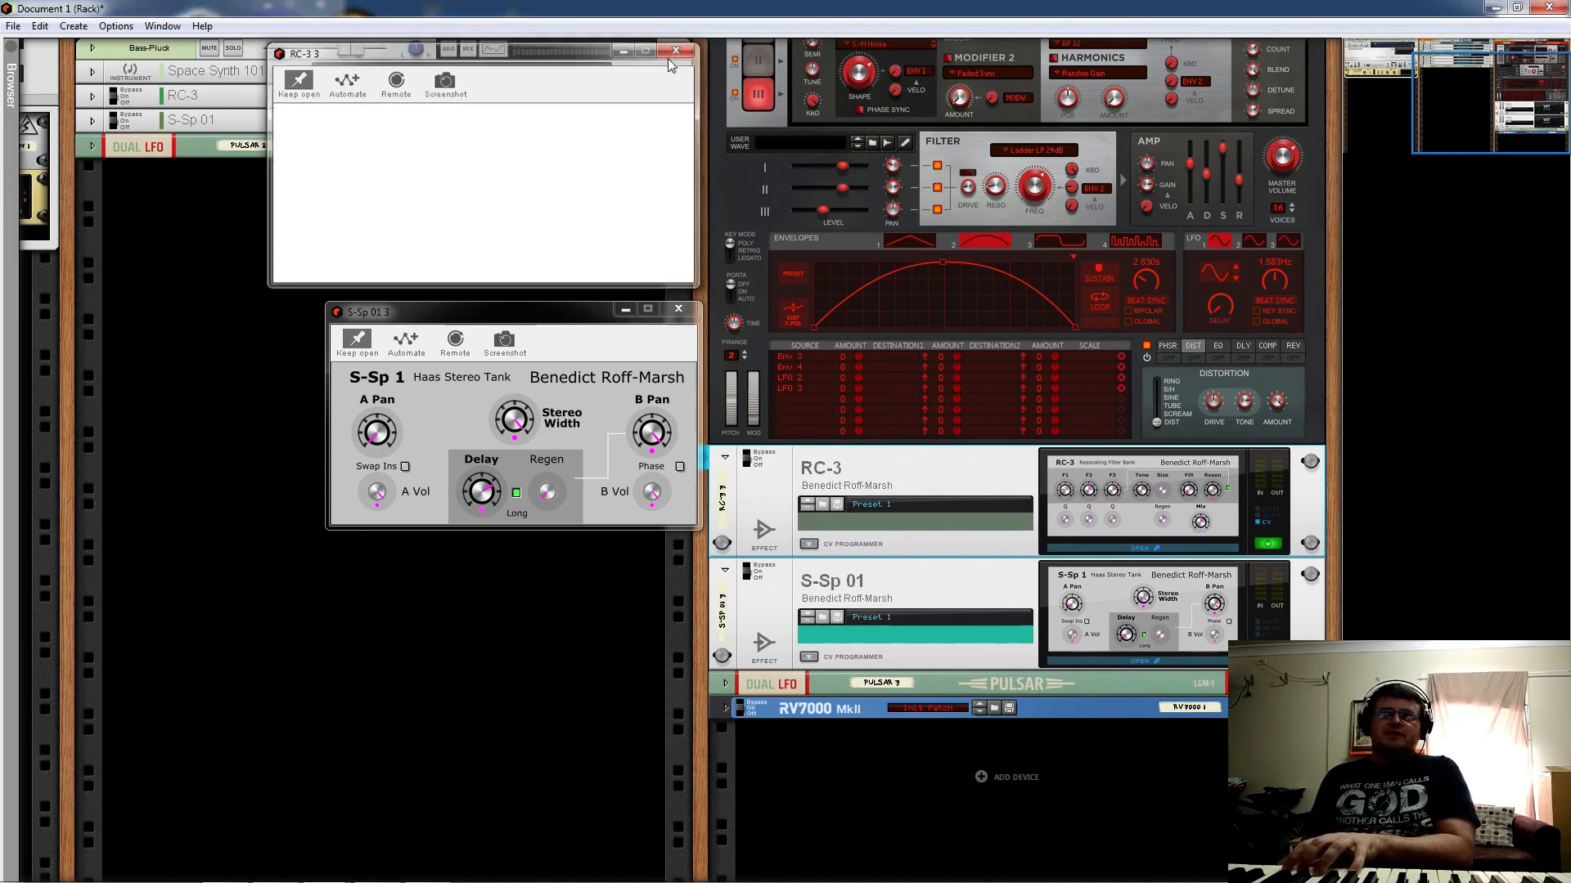
left_click(678, 309)
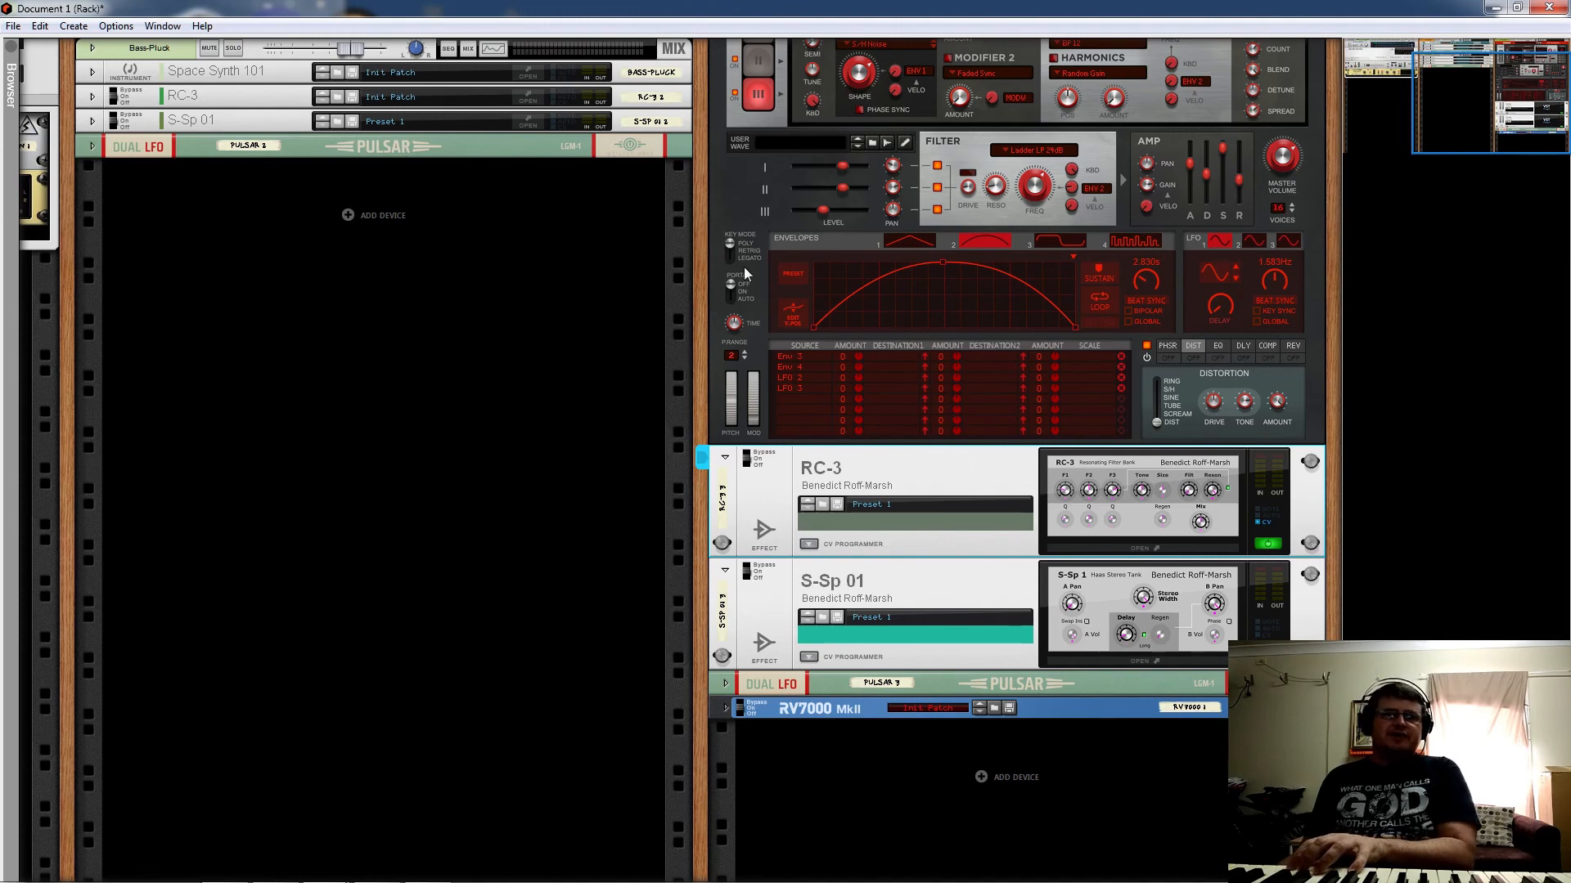
Step: Collapse the Choir Pad's Europa, RC-3 and S-Sp 01 devices in the rack
scroll(745, 202, "up", 3)
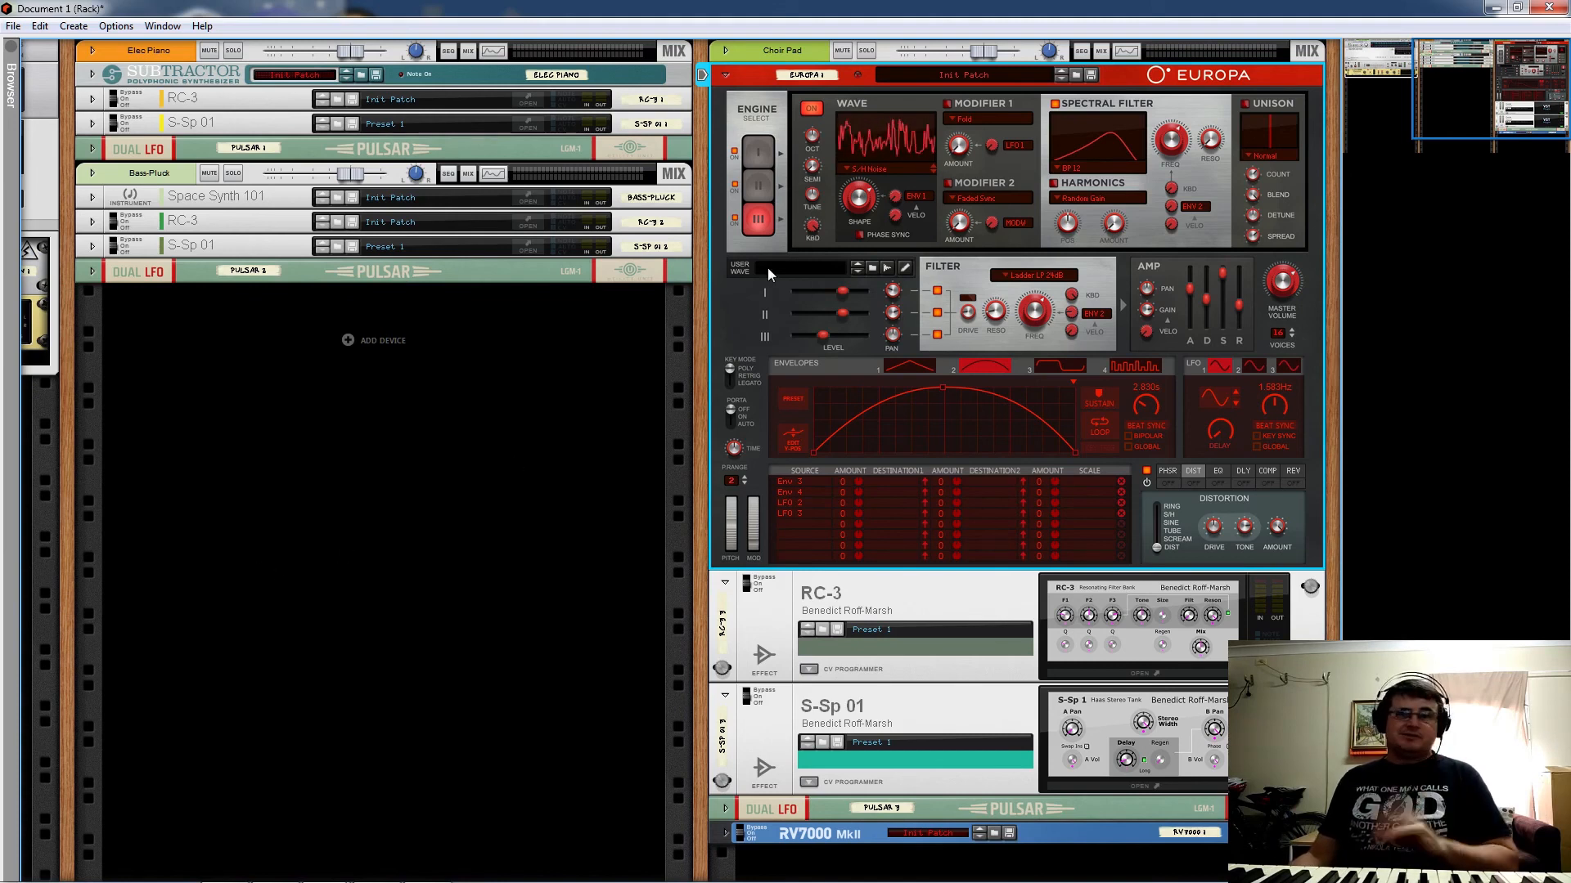
left_click(726, 75)
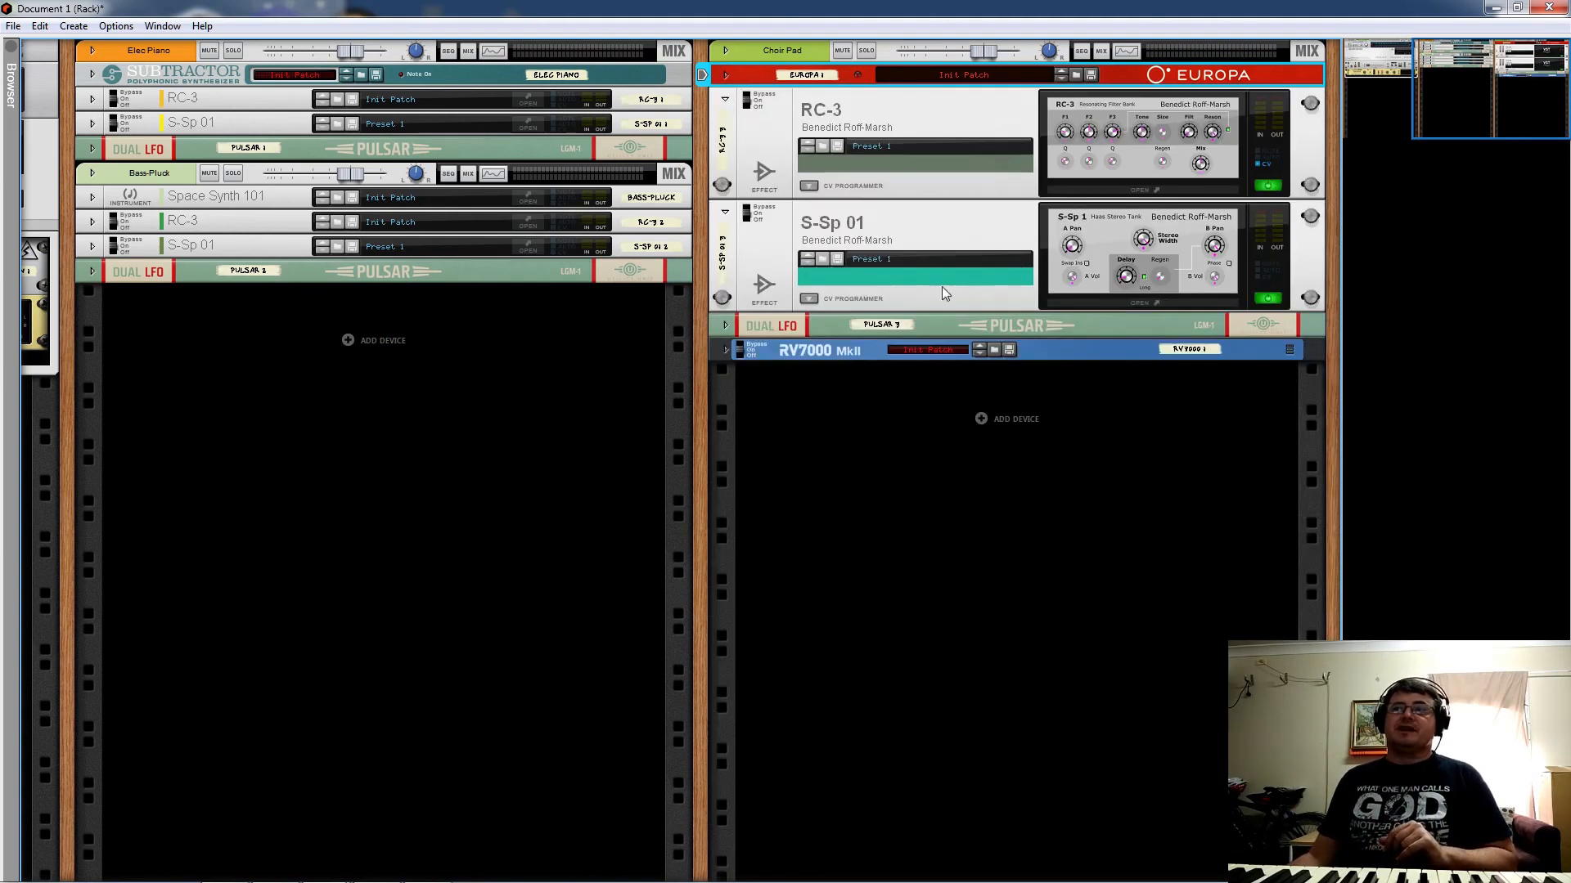
left_click(726, 100)
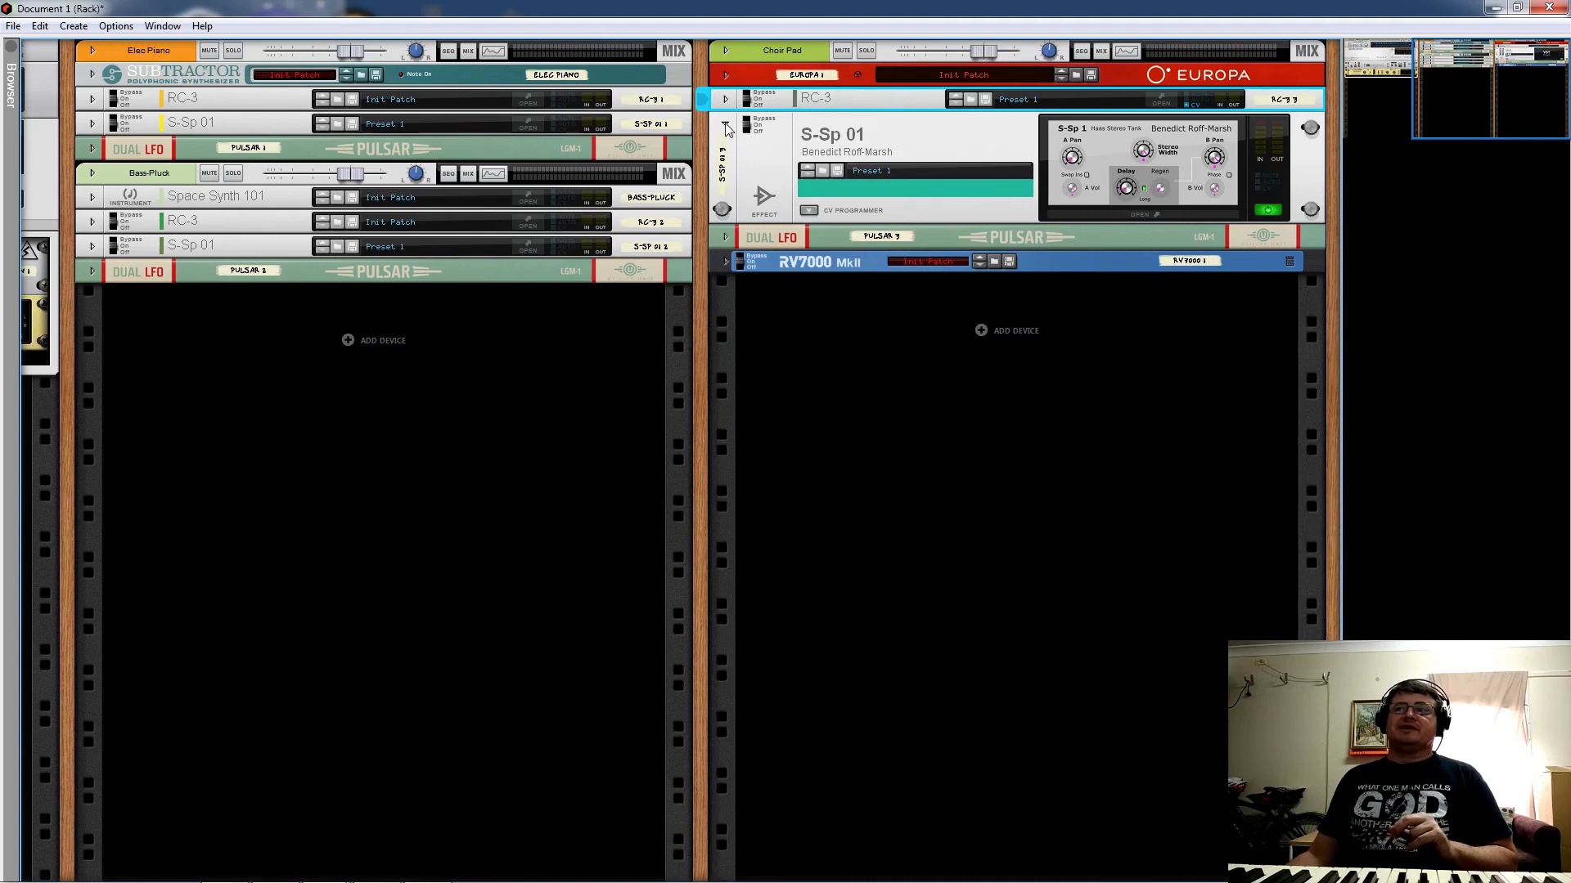
left_click(725, 124)
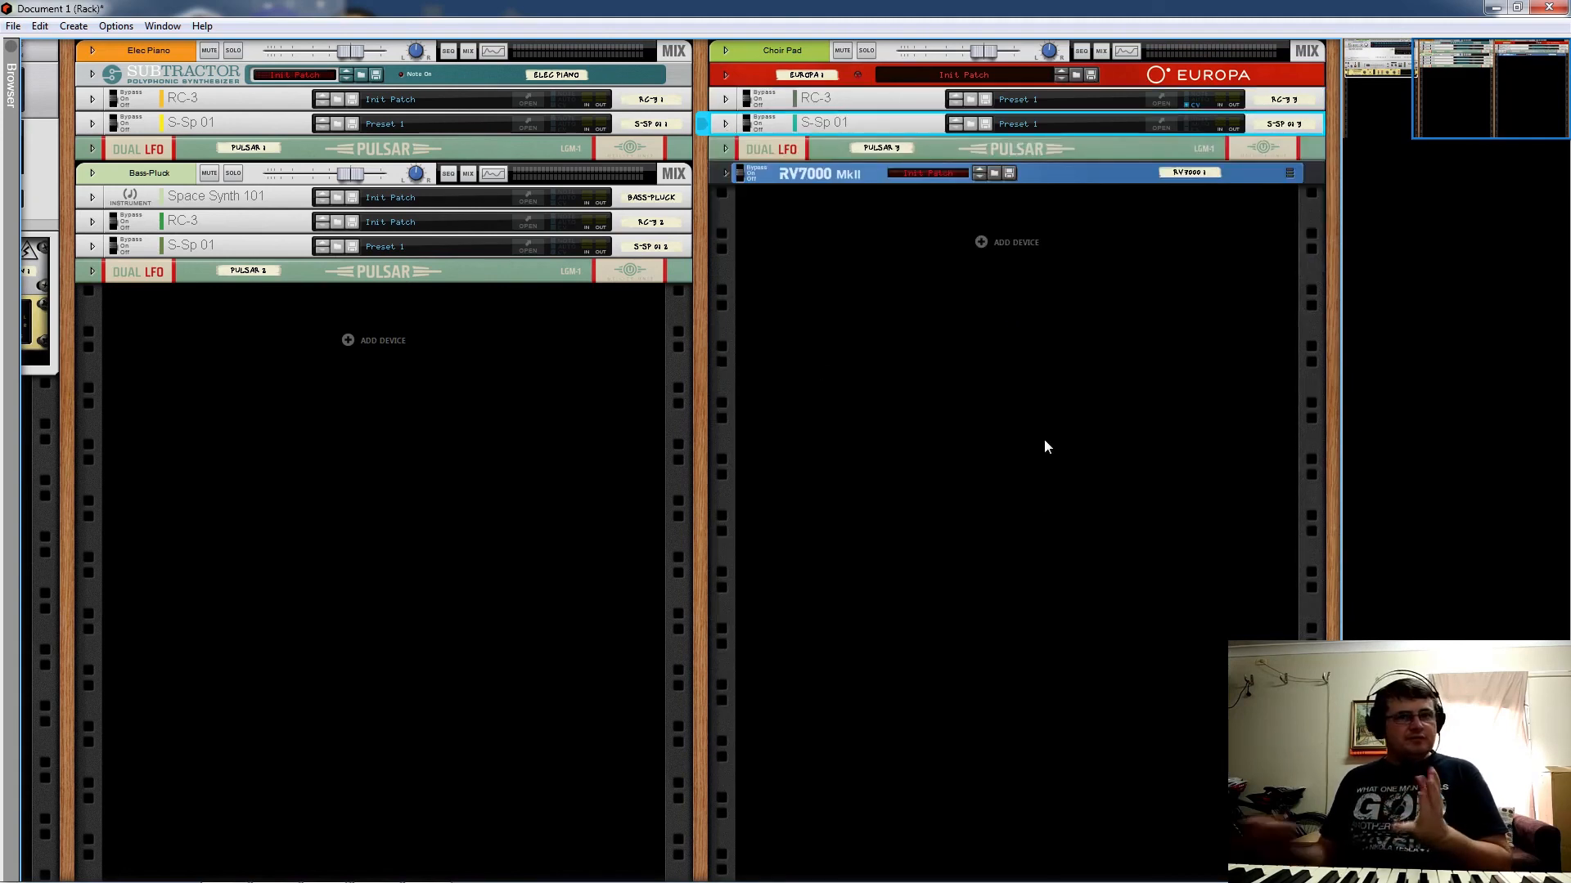